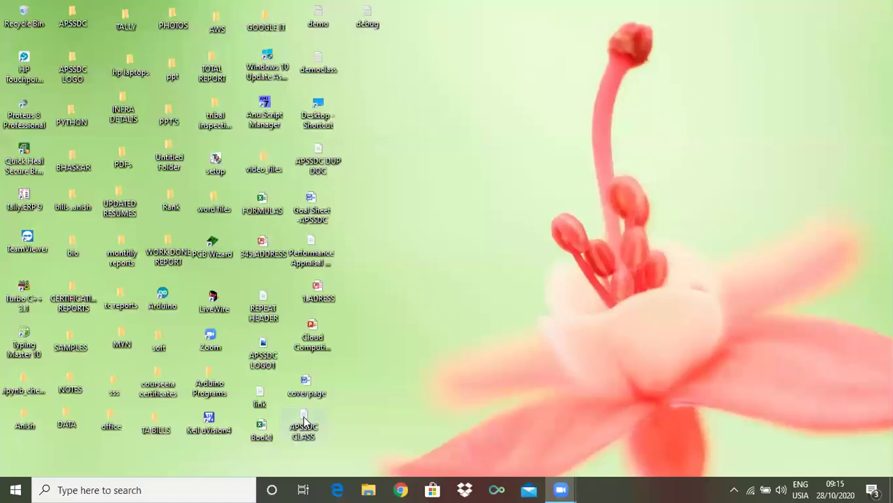
- Open the APSSDC CLASS document from the desktop, enter the file password, and dismiss the Office update notice
{"action": "double_click", "coordinate": [303, 421]}
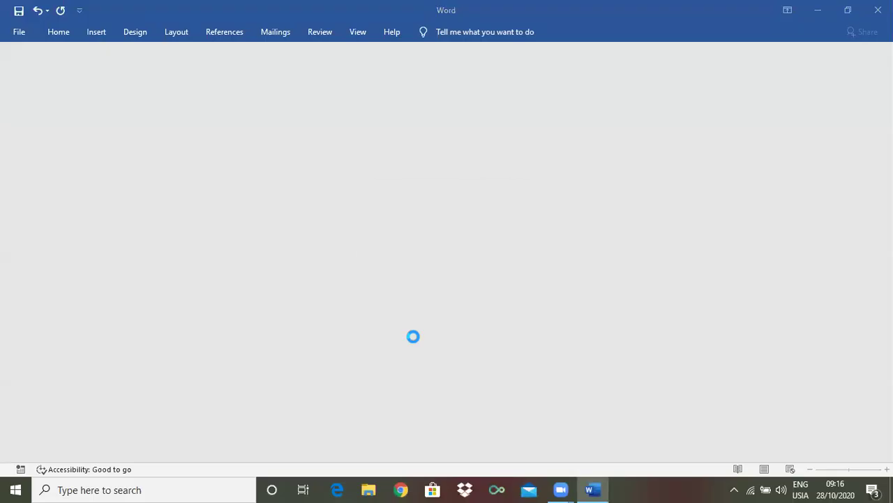
{"action": "type", "text": "••••"}
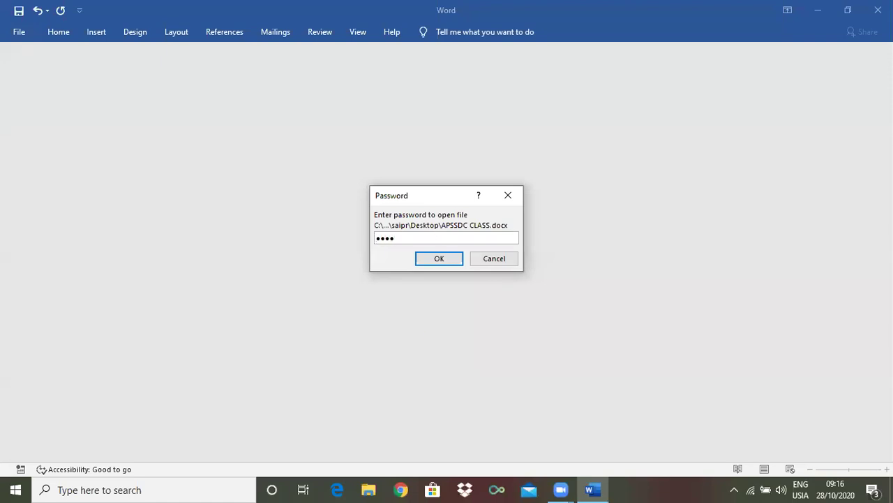
{"action": "key", "text": "Return"}
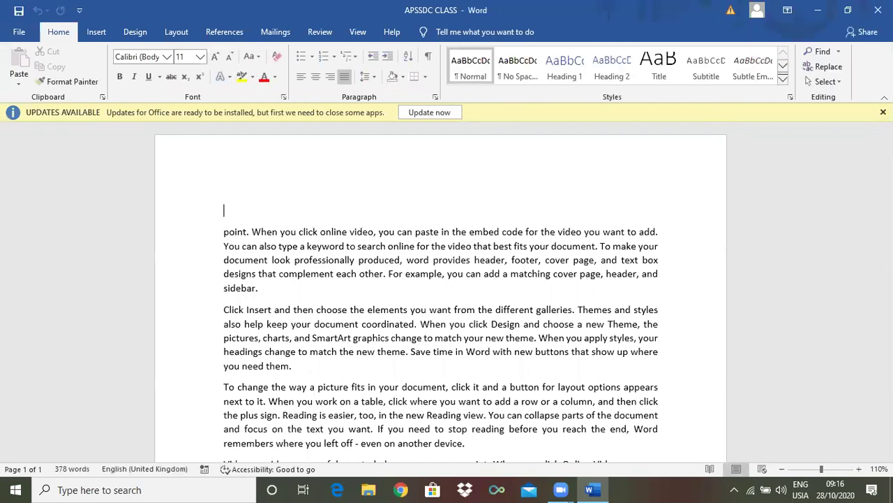
{"action": "left_click", "coordinate": [883, 112]}
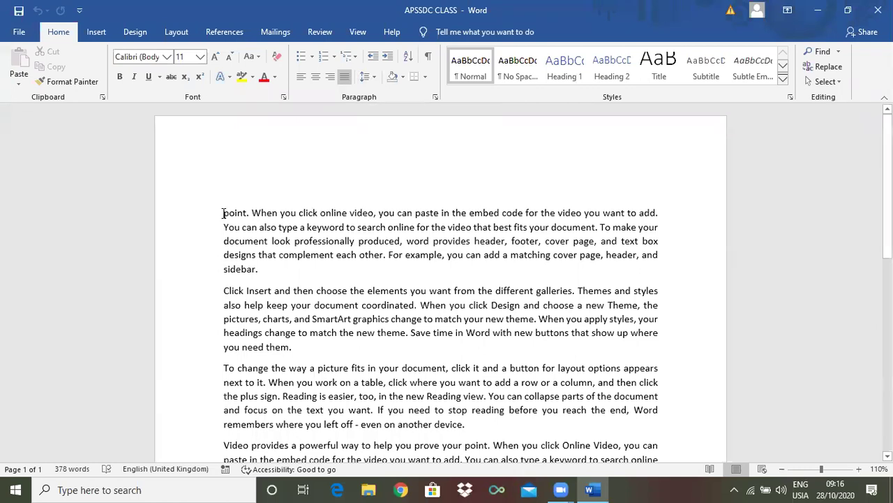
- Select the first paragraph and preview line spacings between 1.0 and 3.0 on it without applying any
{"action": "triple_click", "coordinate": [252, 265]}
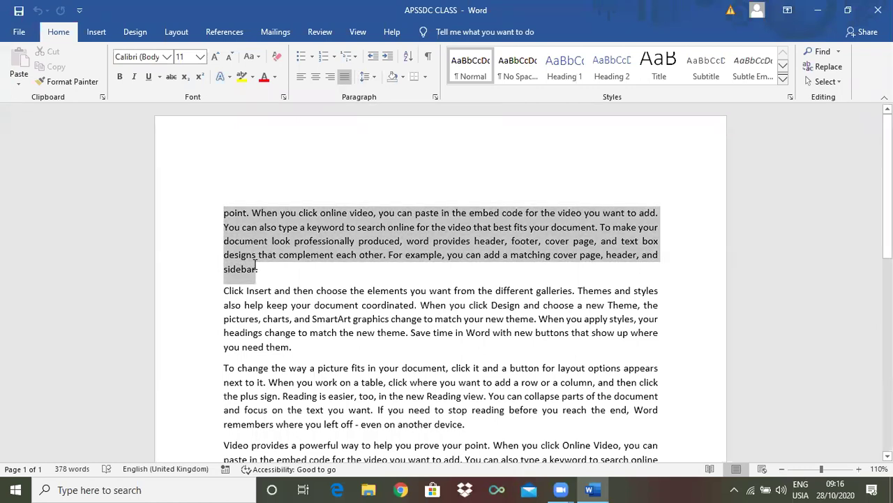
{"action": "scroll", "coordinate": [358, 204], "scroll_direction": "up", "scroll_amount": 2}
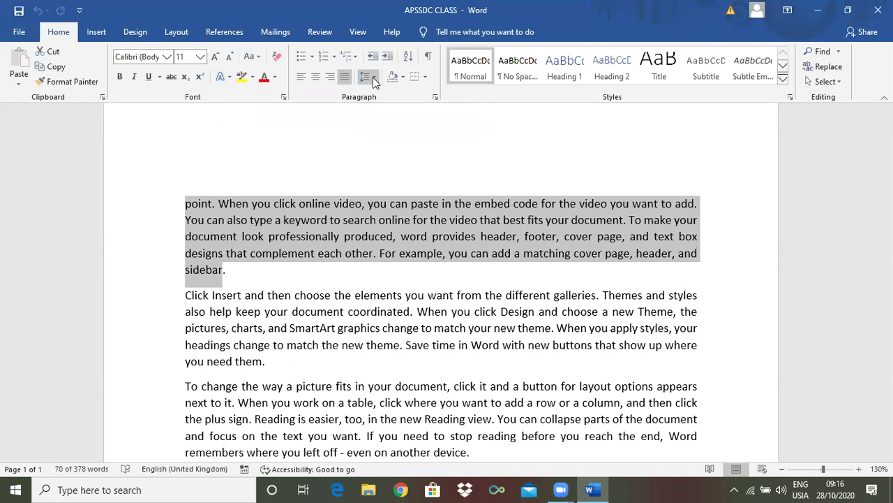
{"action": "left_click", "coordinate": [375, 79]}
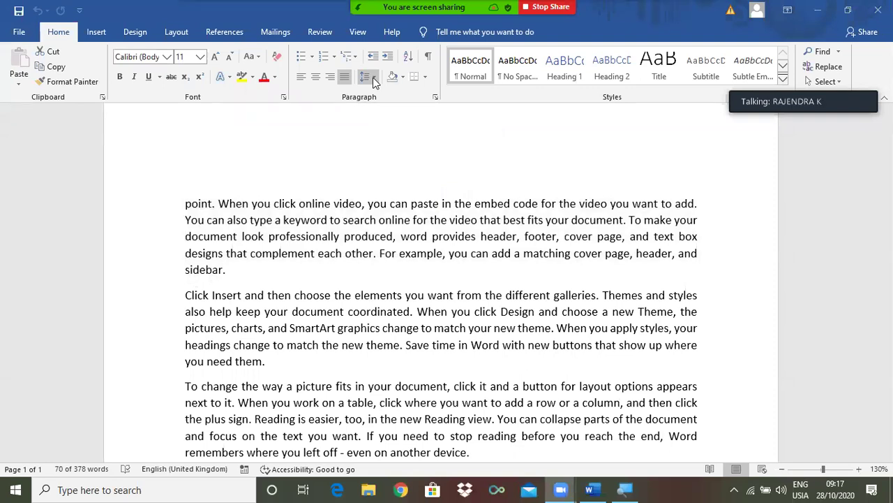
{"action": "left_click", "coordinate": [376, 82]}
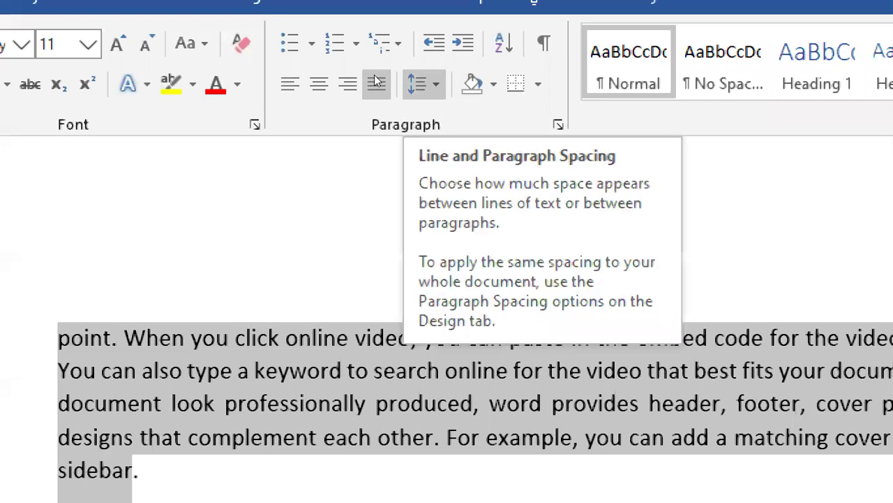
{"action": "left_click", "coordinate": [420, 84]}
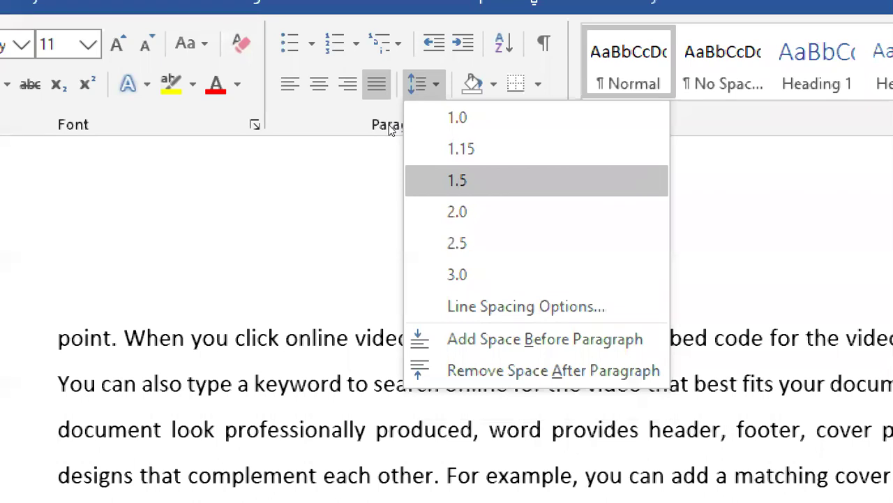
{"action": "key", "text": "Down"}
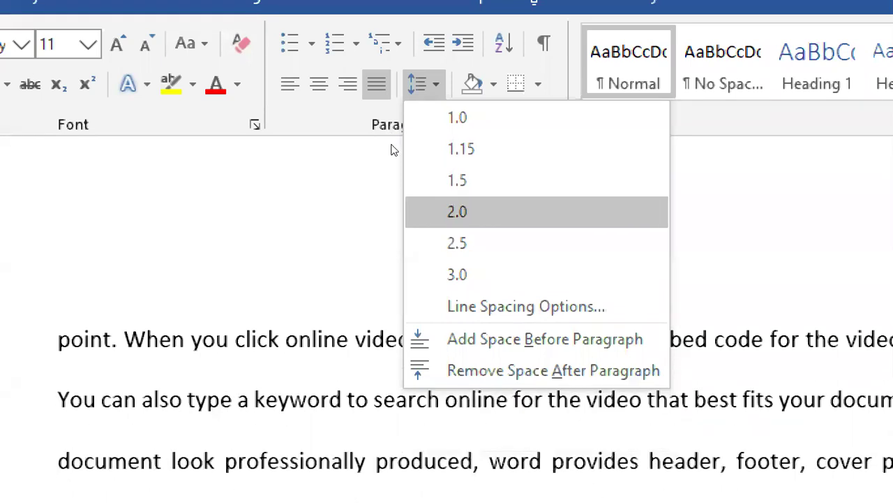
{"action": "key", "text": "Down"}
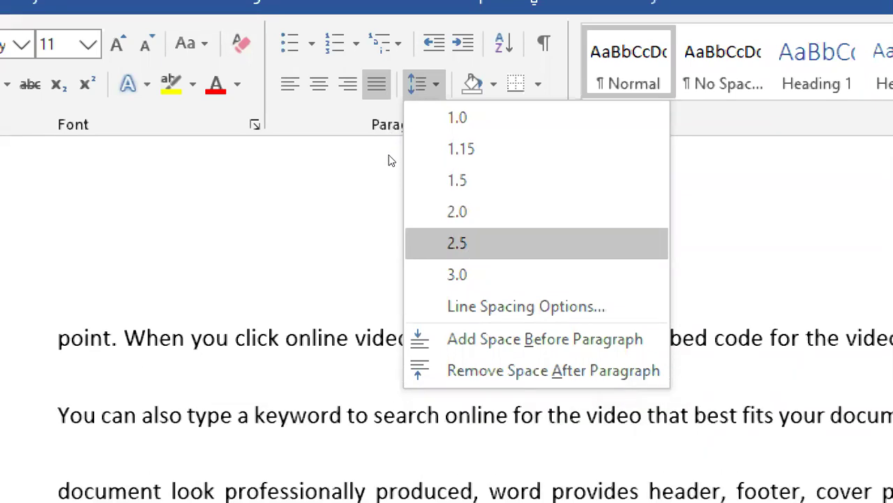
{"action": "key", "text": "Down"}
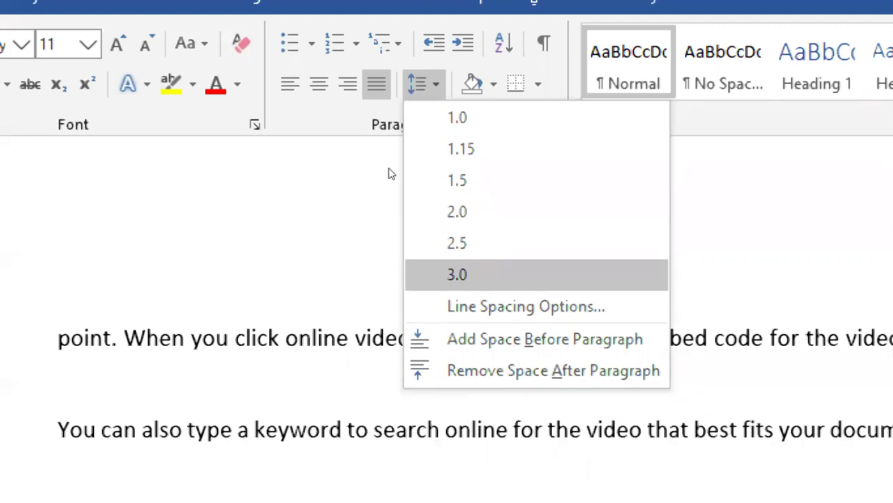
{"action": "key", "text": "Up"}
{"action": "key", "text": "Up"}
{"action": "key", "text": "Up"}
{"action": "key", "text": "Up"}
{"action": "key", "text": "Up"}
{"action": "key", "text": "Down"}
{"action": "key", "text": "Down"}
{"action": "key", "text": "Down"}
{"action": "key", "text": "Down"}
{"action": "key", "text": "Up"}
{"action": "key", "text": "Up"}
{"action": "key", "text": "Up"}
{"action": "key", "text": "Up"}
{"action": "key", "text": "Down"}
{"action": "key", "text": "Down"}
{"action": "key", "text": "Down"}
{"action": "key", "text": "Down"}
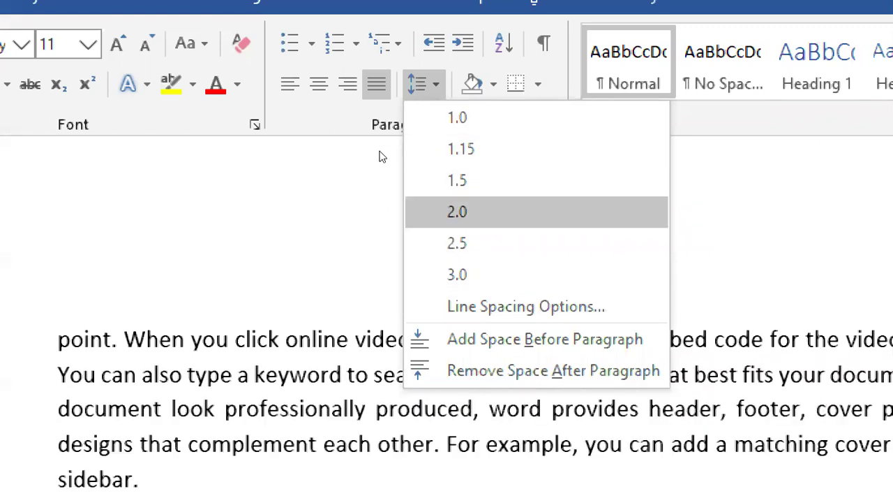
{"action": "left_click", "coordinate": [329, 145]}
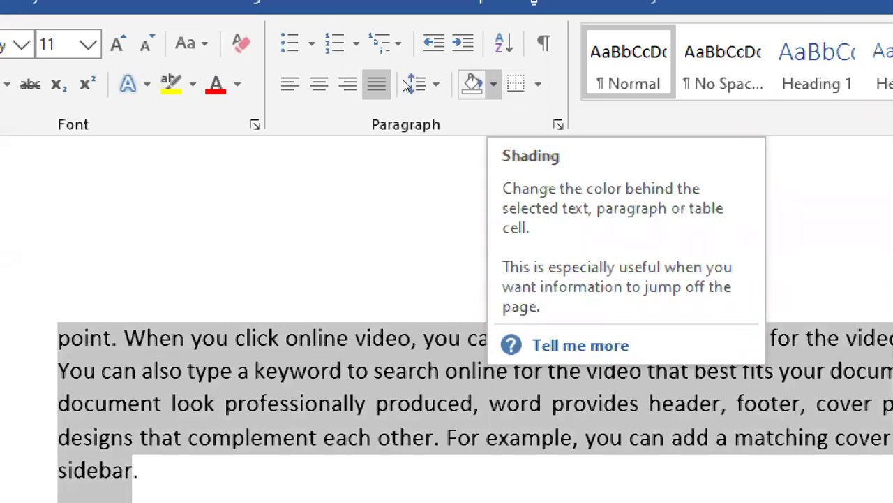
- Preview dark blue, green and blue-grey theme shading behind the first paragraph without applying a color, and clear the selection
{"action": "left_click", "coordinate": [493, 84]}
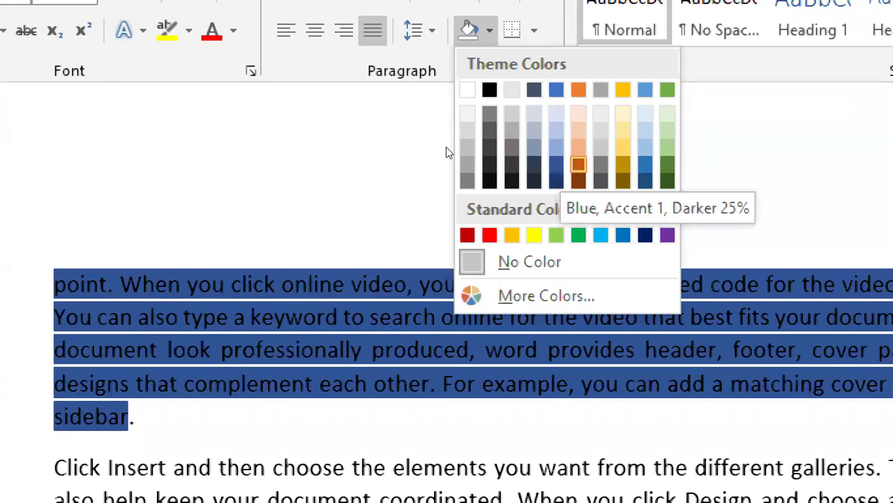
{"action": "key", "text": "Right"}
{"action": "key", "text": "Down"}
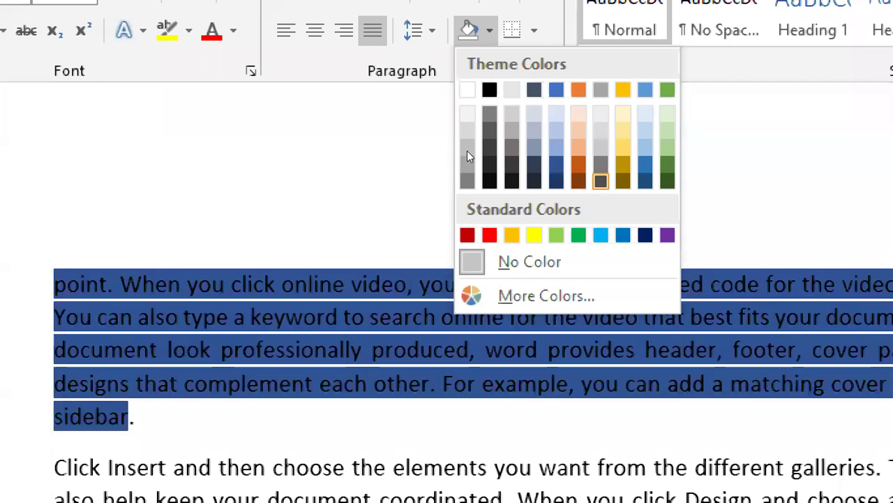
{"action": "key", "text": "Down"}
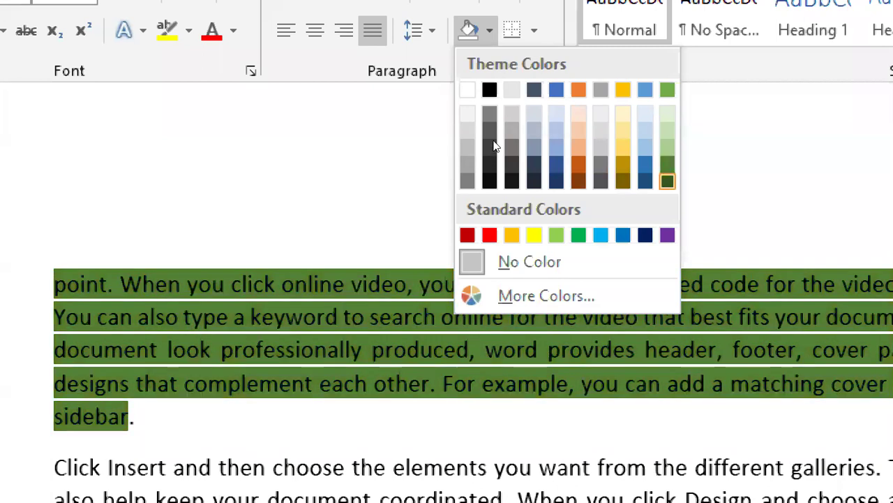
{"action": "key", "text": "Up"}
{"action": "key", "text": "Up"}
{"action": "key", "text": "Up"}
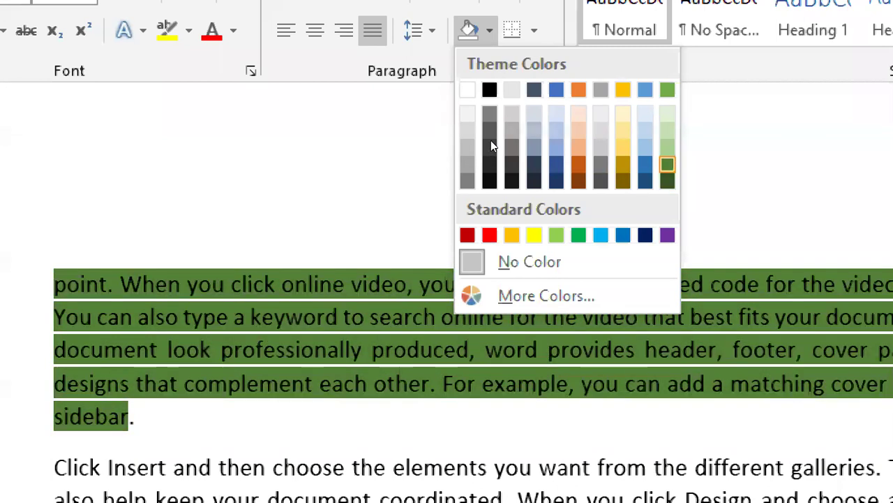
{"action": "key", "text": "Left"}
{"action": "key", "text": "Left"}
{"action": "key", "text": "Left"}
{"action": "key", "text": "Left"}
{"action": "key", "text": "Left"}
{"action": "key", "text": "Up"}
{"action": "key", "text": "Right"}
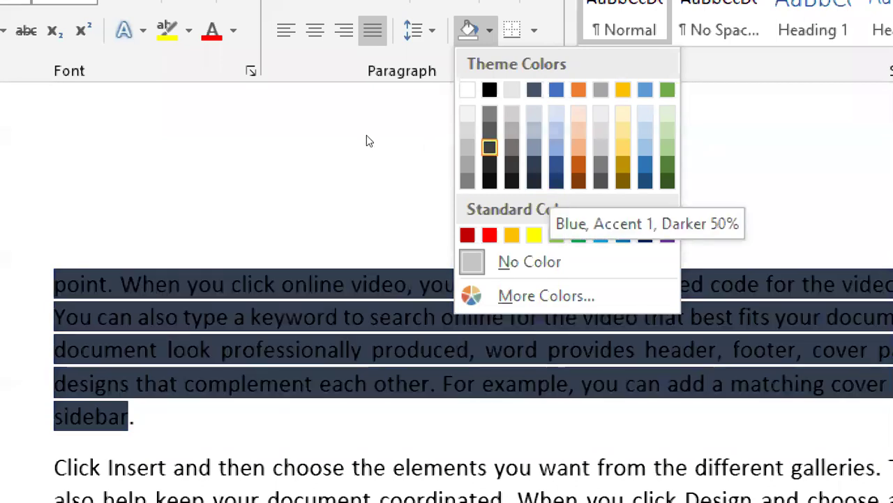
{"action": "key", "text": "Escape"}
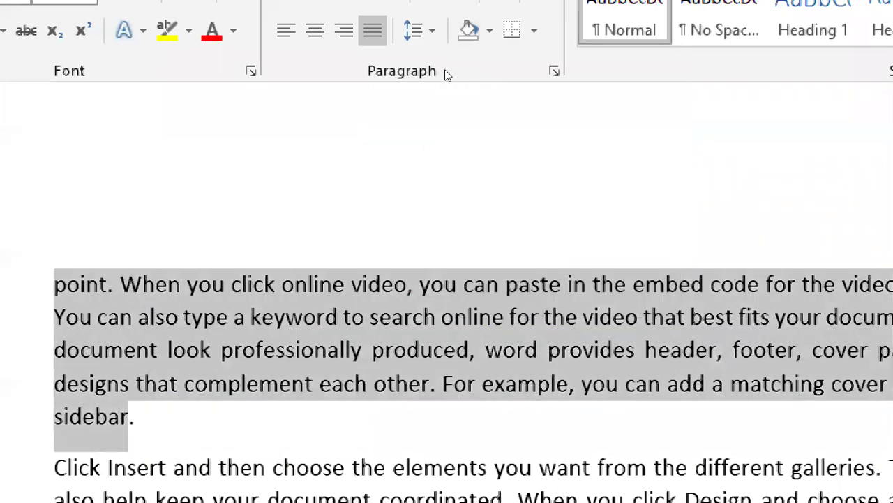
{"action": "key", "text": "Right"}
{"action": "key", "text": "Right"}
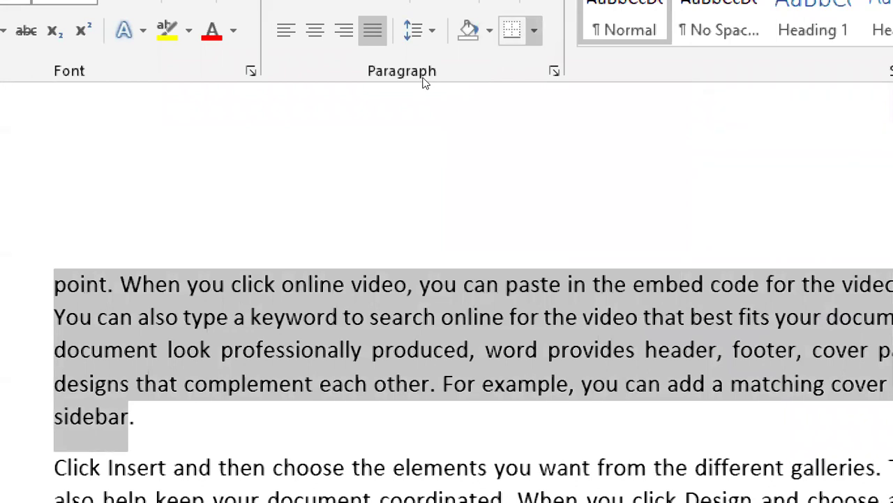
{"action": "left_click", "coordinate": [349, 157]}
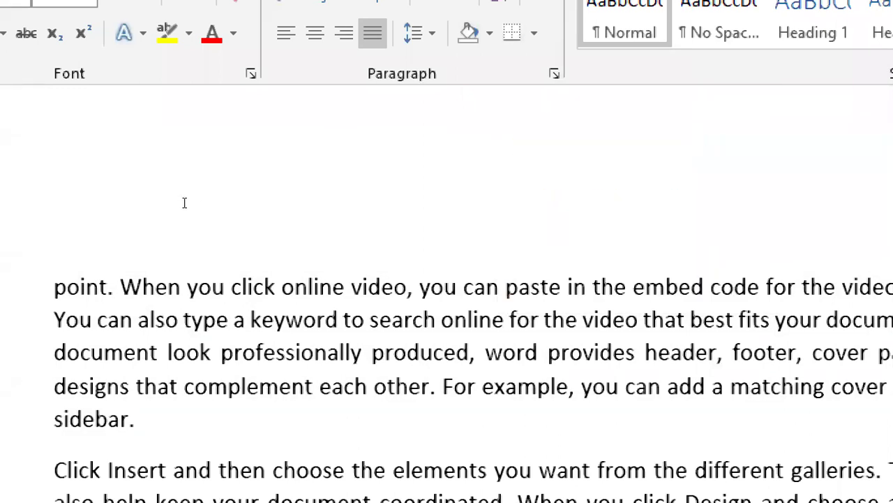
- Select the first two lines of the opening paragraph and view the available border types
{"action": "left_click_drag", "start_coordinate": [241, 200], "coordinate": [685, 240]}
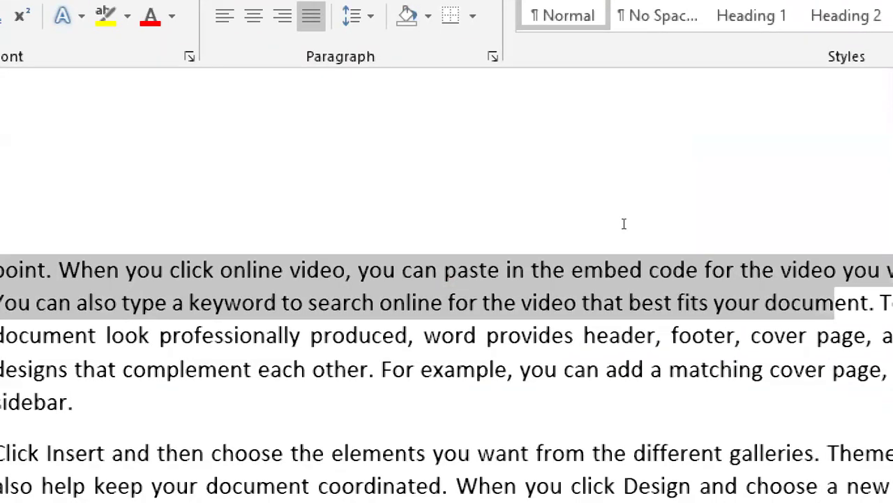
{"action": "left_click_drag", "start_coordinate": [624, 223], "coordinate": [791, 214]}
{"action": "left_click_drag", "start_coordinate": [702, 221], "coordinate": [702, 222]}
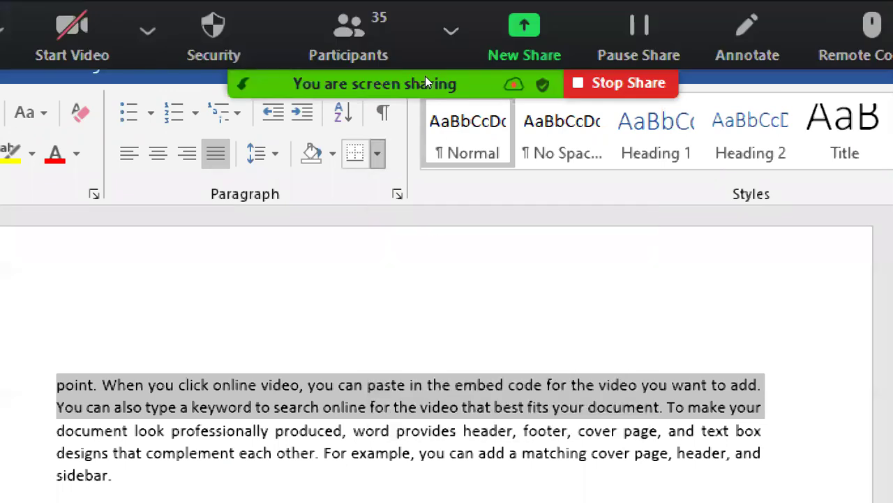
{"action": "left_click", "coordinate": [377, 153]}
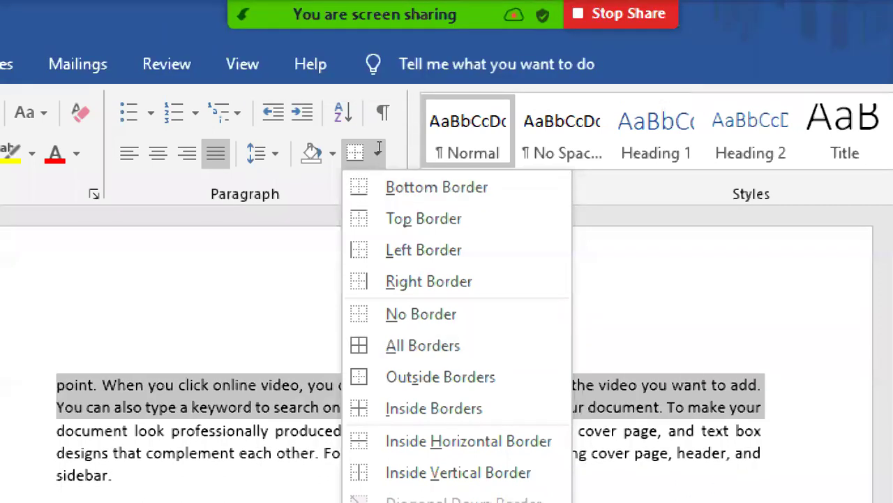
{"action": "left_click", "coordinate": [378, 151]}
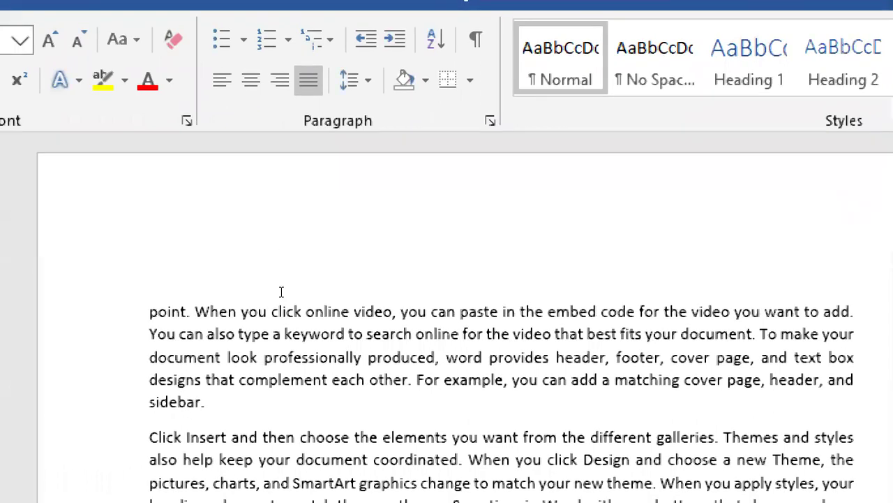
- Select the first line of the second paragraph and look through the border options without applying one
{"action": "key", "text": "Right"}
{"action": "key", "text": "shift+Right"}
{"action": "key", "text": "shift+Right"}
{"action": "key", "text": "shift+Right"}
{"action": "key", "text": "shift+Right"}
{"action": "key", "text": "shift+Right"}
{"action": "key", "text": "shift+Right"}
{"action": "key", "text": "shift+Right"}
{"action": "key", "text": "shift+Right"}
{"action": "key", "text": "shift+Right"}
{"action": "key", "text": "shift+Right"}
{"action": "key", "text": "shift+Right"}
{"action": "key", "text": "shift+Right"}
{"action": "key", "text": "shift+Right"}
{"action": "key", "text": "shift+Right"}
{"action": "key", "text": "shift+Right"}
{"action": "key", "text": "shift+Right"}
{"action": "key", "text": "shift+Right"}
{"action": "key", "text": "shift+Right"}
{"action": "key", "text": "shift+Right"}
{"action": "key", "text": "shift+Right"}
{"action": "key", "text": "shift+Down"}
{"action": "key", "text": "shift+Up"}
{"action": "key", "text": "shift+Right"}
{"action": "key", "text": "shift+Right"}
{"action": "key", "text": "shift+Right"}
{"action": "key", "text": "shift+Right"}
{"action": "key", "text": "shift+Right"}
{"action": "key", "text": "shift+Right"}
{"action": "key", "text": "shift+Right"}
{"action": "key", "text": "shift+Right"}
{"action": "key", "text": "shift+Right"}
{"action": "key", "text": "shift+Right"}
{"action": "key", "text": "shift+Right"}
{"action": "key", "text": "shift+Right"}
{"action": "key", "text": "shift+Right"}
{"action": "key", "text": "shift+Right"}
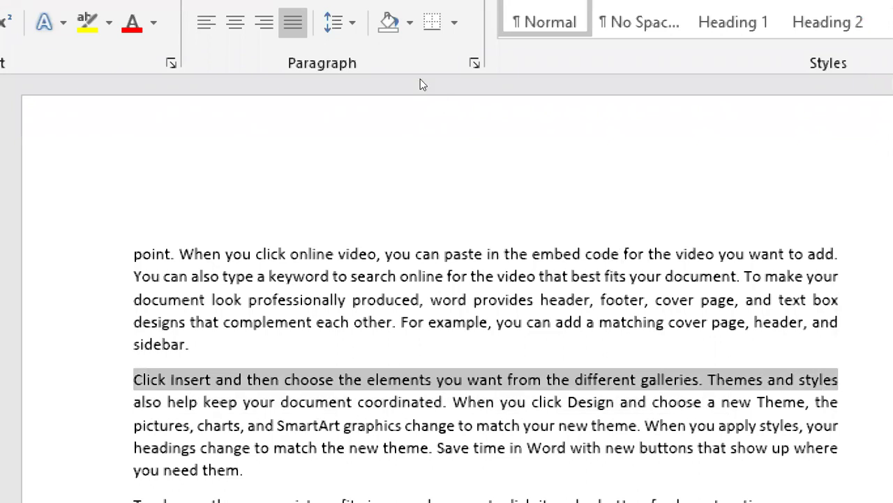
{"action": "left_click", "coordinate": [454, 22]}
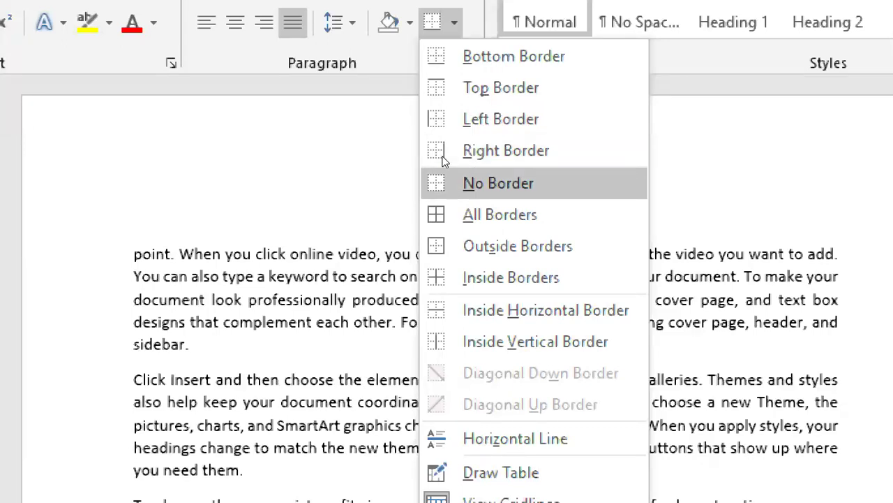
{"action": "key", "text": "Escape"}
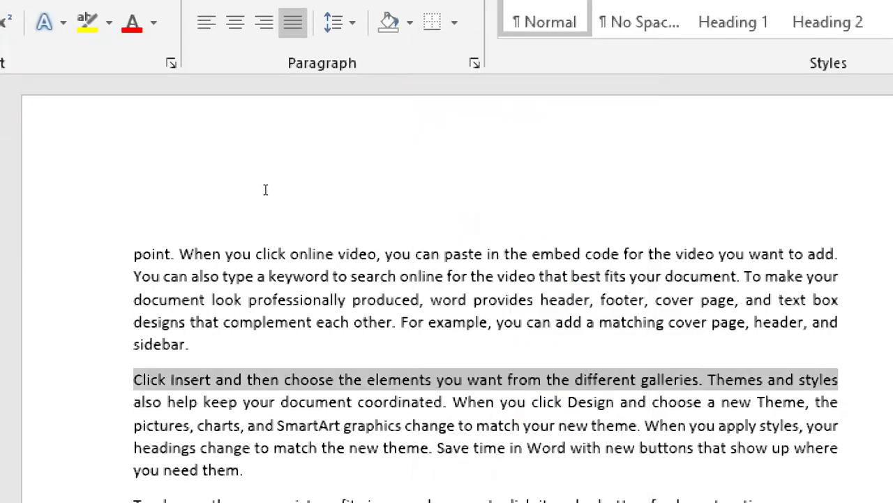
- Preview Top Border, No Border and Outside Borders on the first paragraph without applying any of them
{"action": "left_click", "coordinate": [345, 176]}
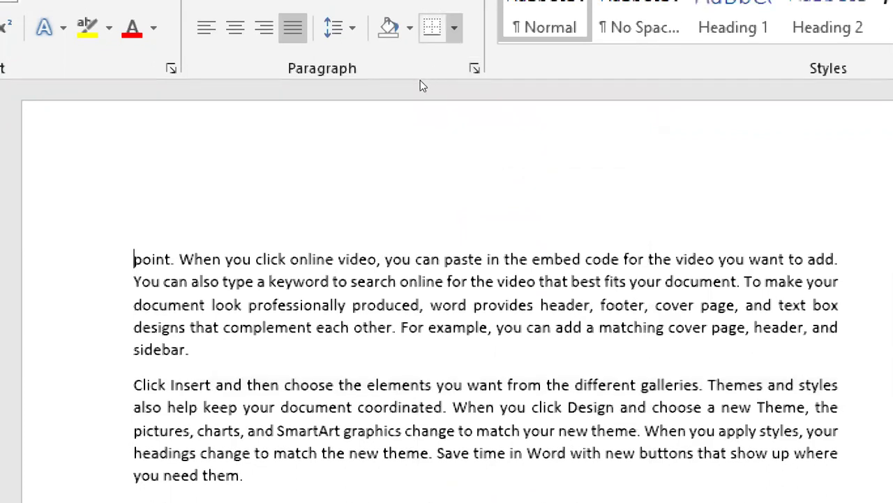
{"action": "left_click", "coordinate": [454, 27]}
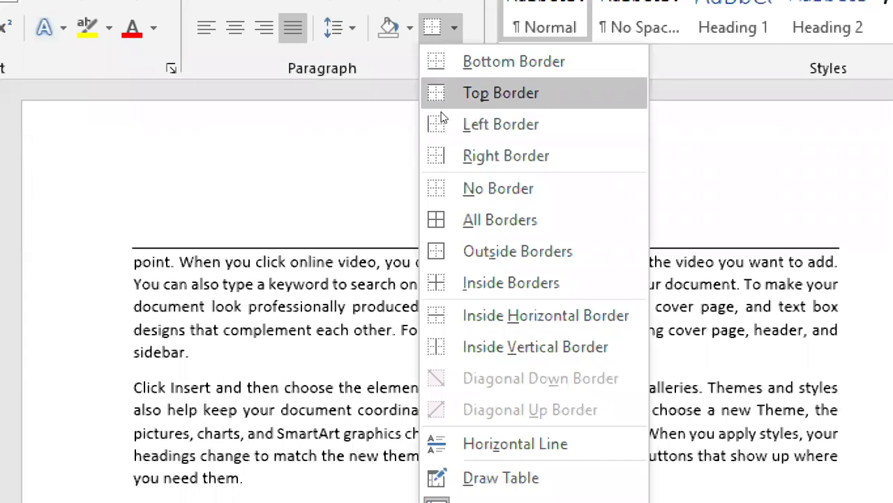
{"action": "key", "text": "Up"}
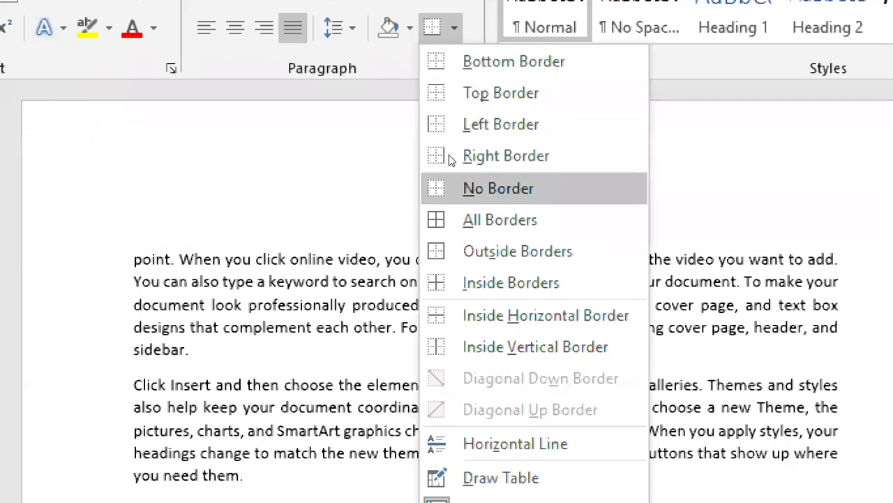
{"action": "key", "text": "Down"}
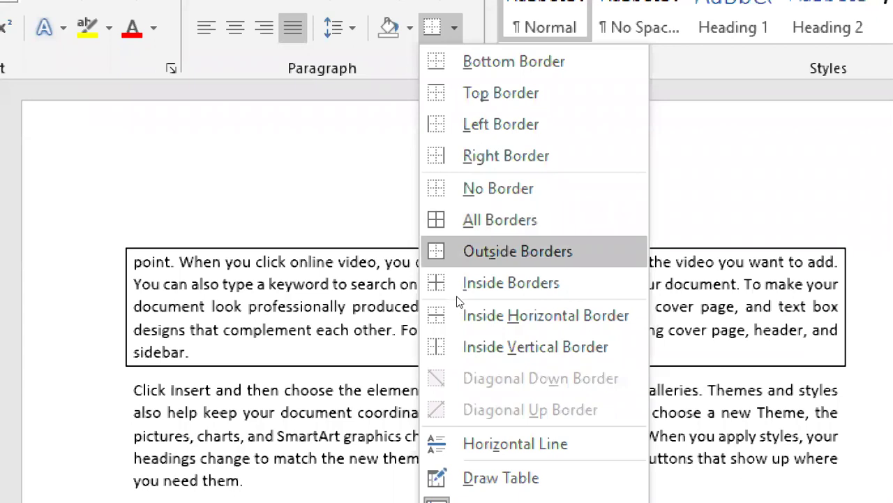
{"action": "left_click", "coordinate": [457, 251]}
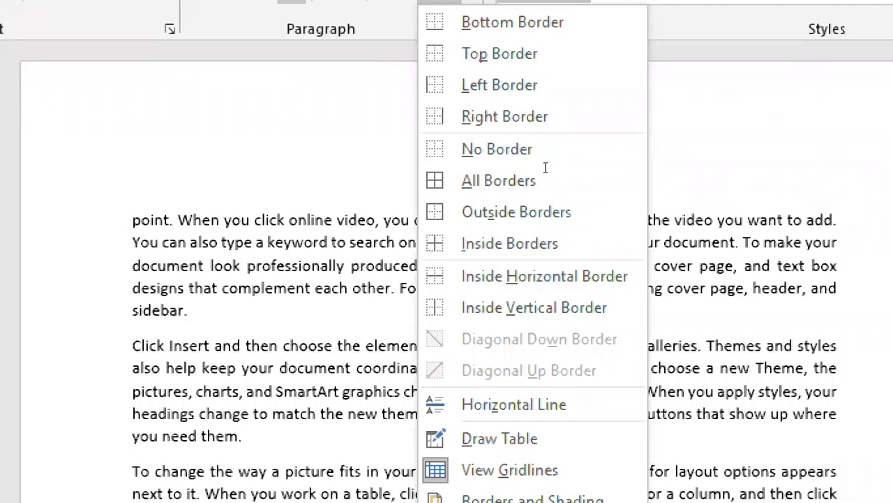
{"action": "key", "text": "Escape"}
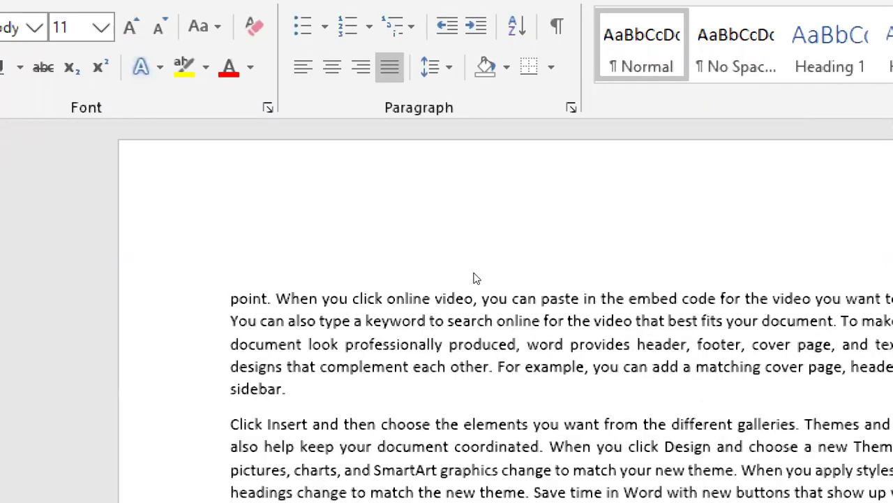
- Select the entire document text and look through the full style gallery without applying a style
{"action": "key", "text": "ctrl+a"}
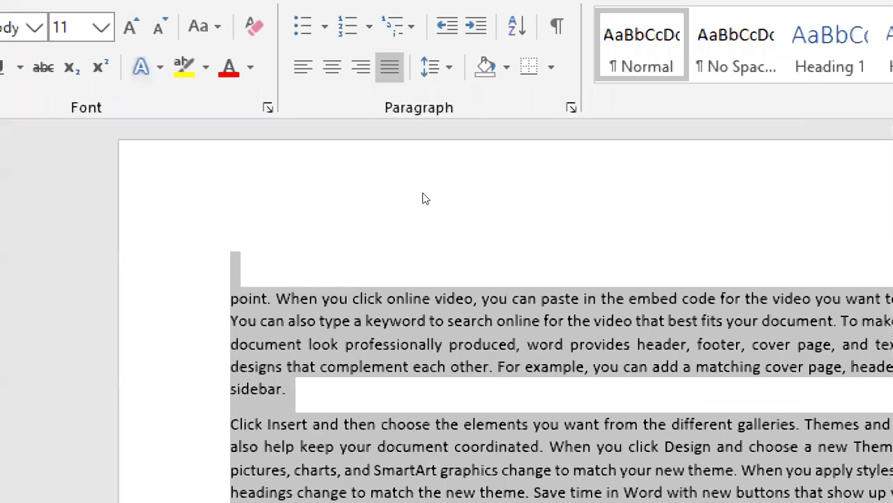
{"action": "scroll", "coordinate": [497, 229], "scroll_direction": "down", "scroll_amount": 1}
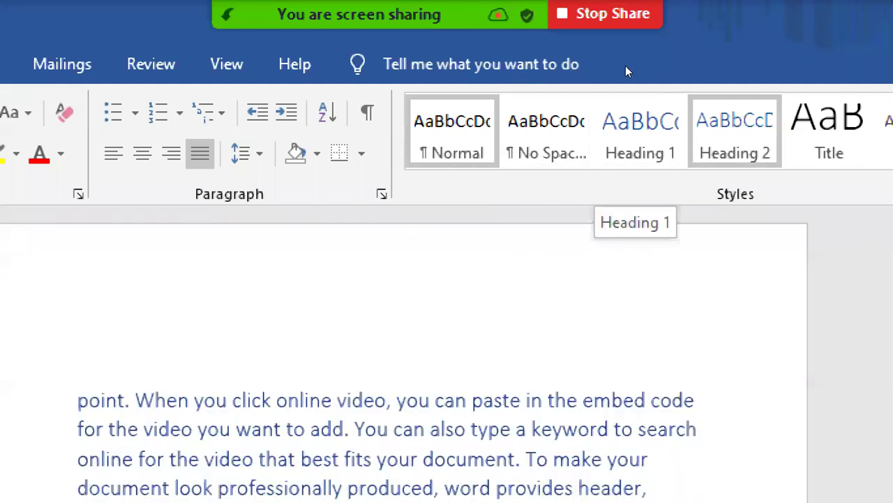
{"action": "key", "text": "ctrl+a"}
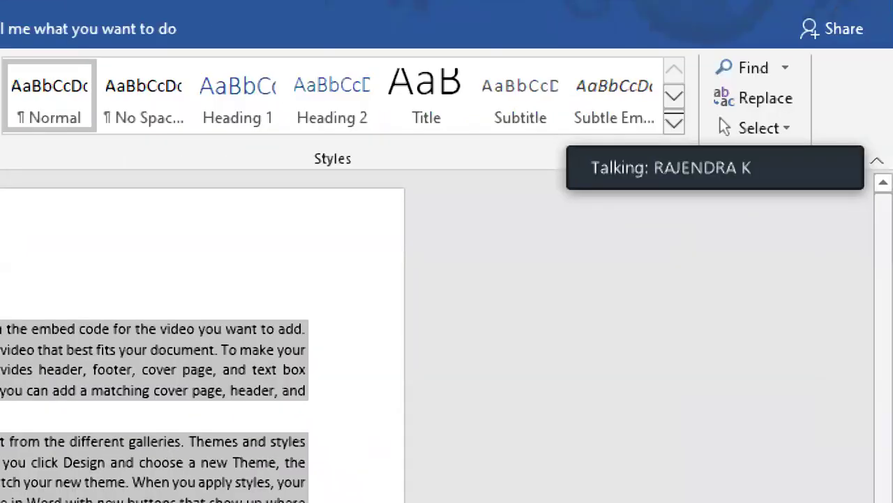
{"action": "scroll", "coordinate": [420, 384], "scroll_direction": "down", "scroll_amount": 2}
{"action": "scroll", "coordinate": [154, 349], "scroll_direction": "down", "scroll_amount": 2}
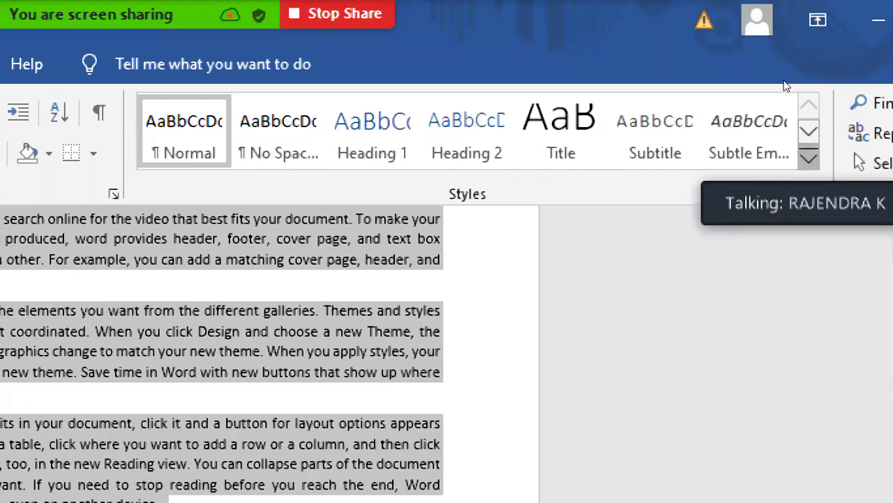
{"action": "left_click", "coordinate": [809, 159]}
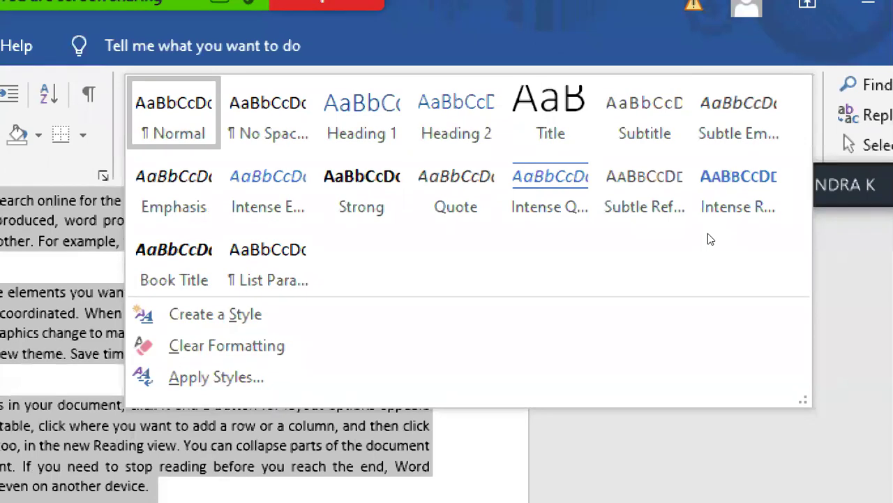
{"action": "key", "text": "Escape"}
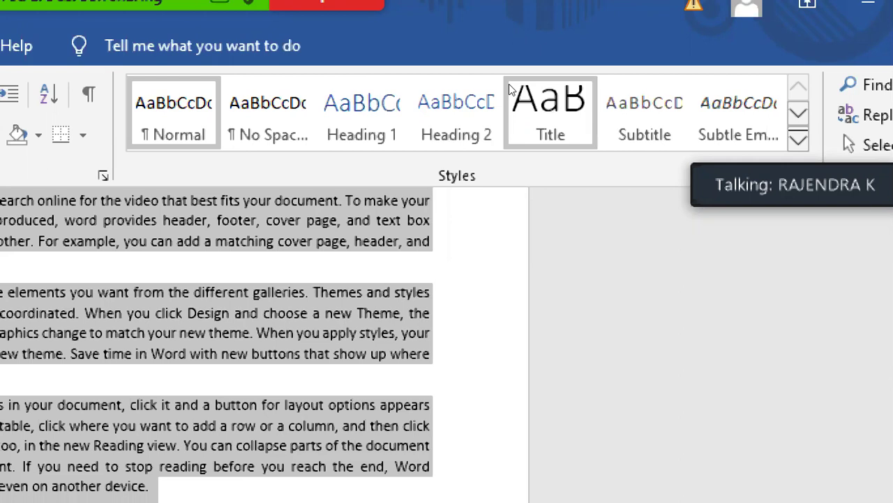
- Preview the No Spacing and Heading 1 styles on the selected text without applying them
{"action": "key", "text": "Right"}
{"action": "key", "text": "Right"}
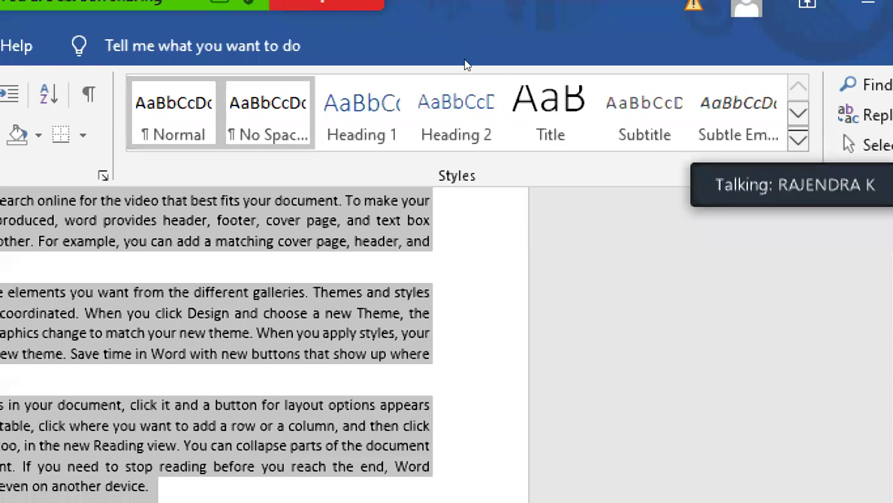
{"action": "key", "text": "Left"}
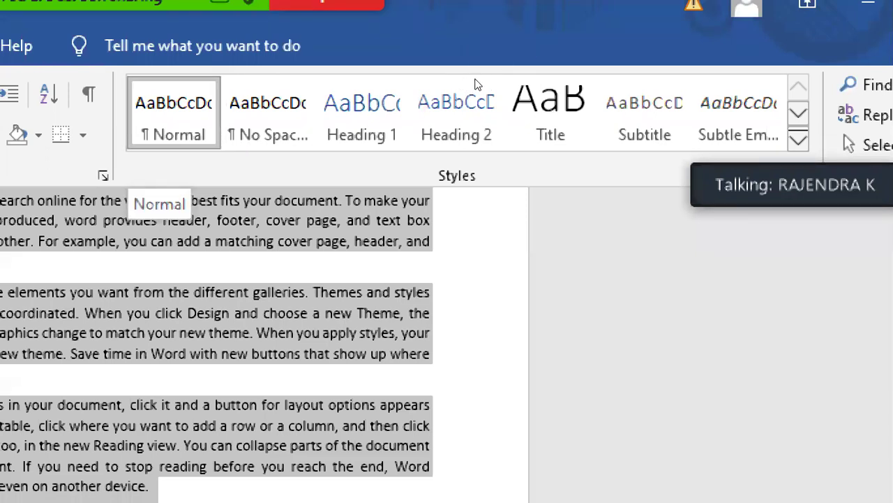
{"action": "key", "text": "Right"}
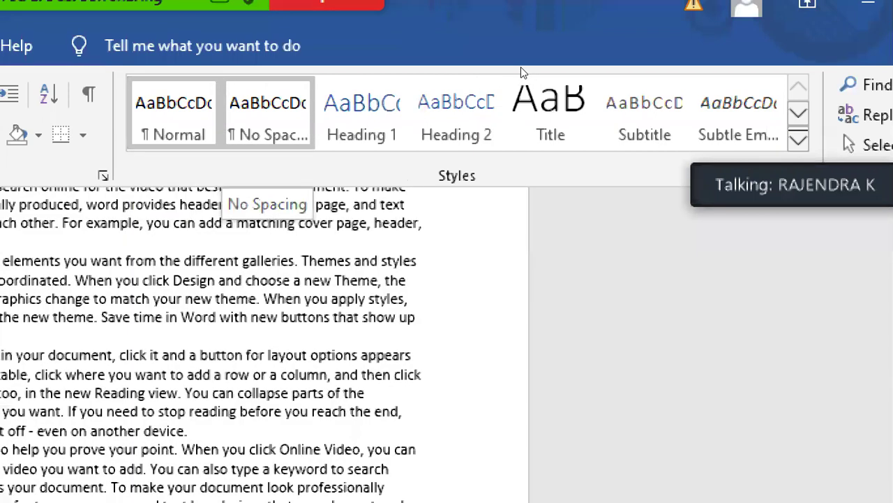
{"action": "key", "text": "Escape"}
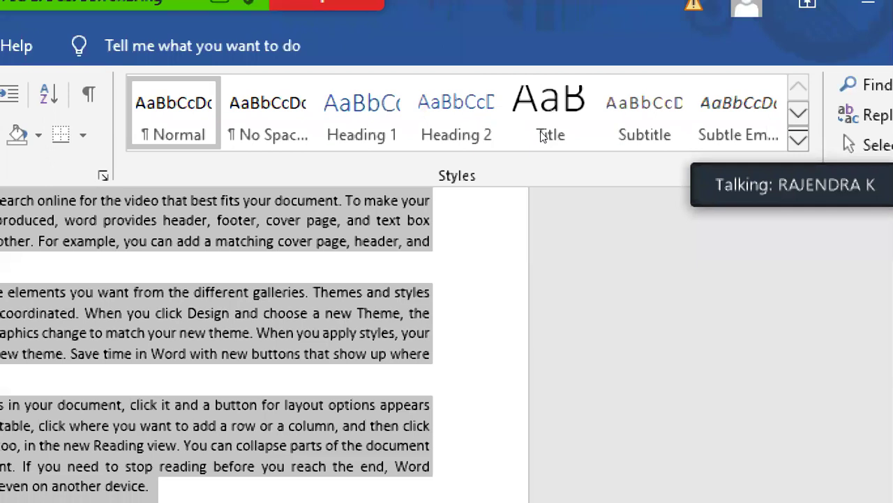
{"action": "key", "text": "Right"}
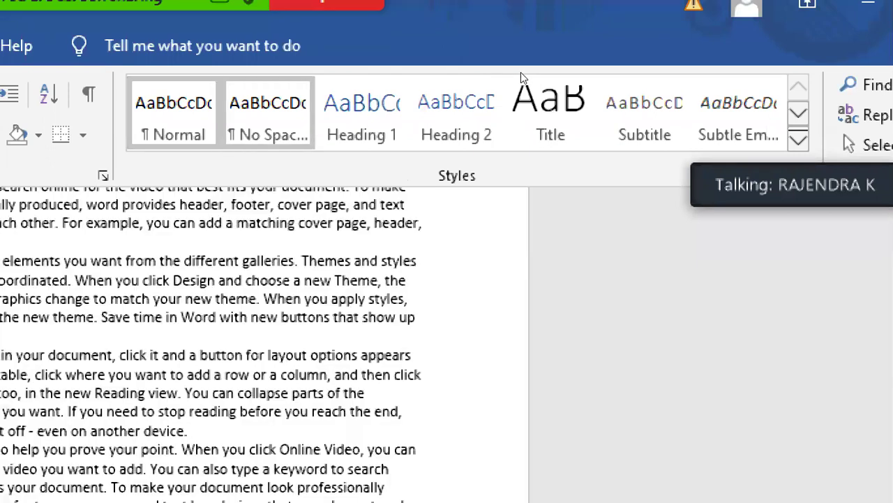
{"action": "key", "text": "Right"}
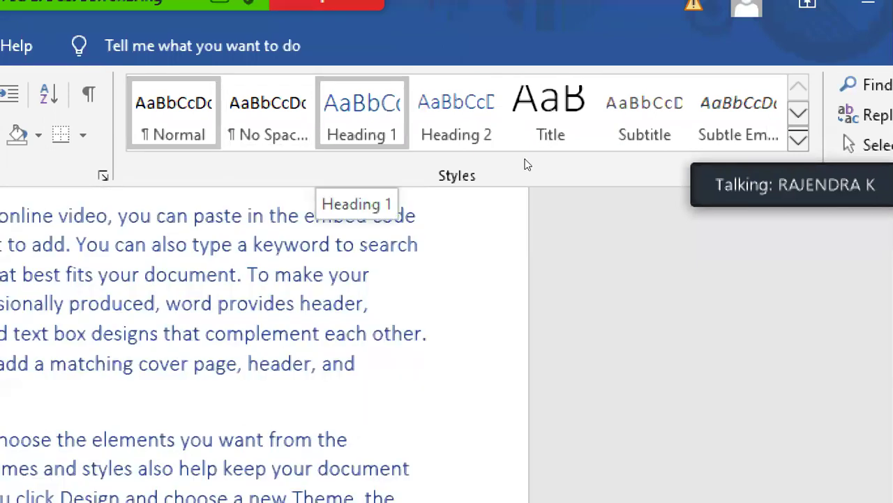
{"action": "key", "text": "Escape"}
- Preview the Title style on the selected text, compare it with No Spacing and Heading 1, and leave all of them unapplied
{"action": "key", "text": "Right"}
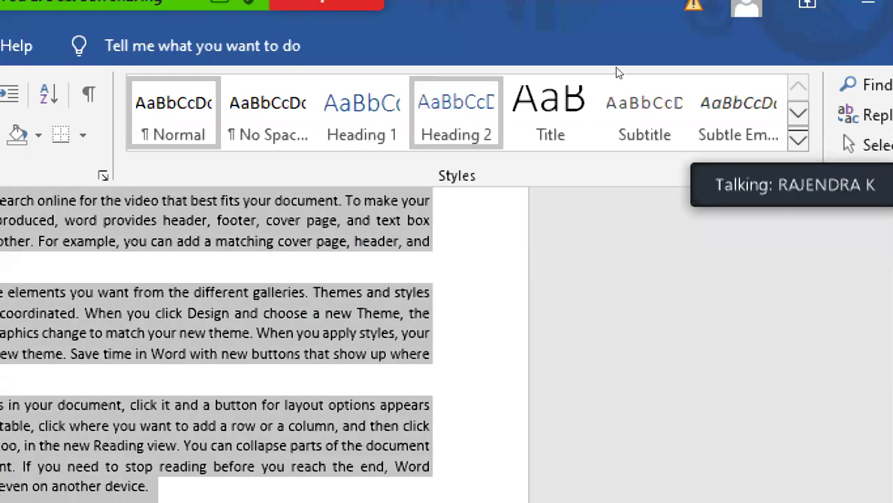
{"action": "key", "text": "Right"}
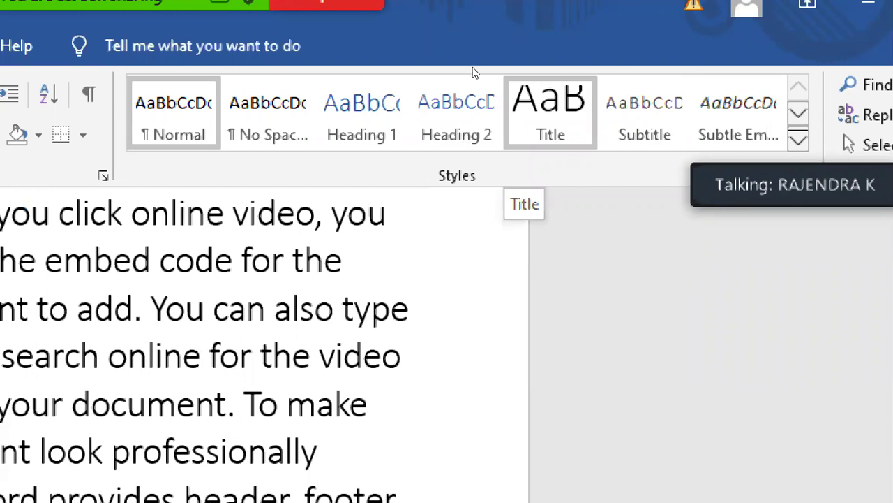
{"action": "key", "text": "Escape"}
{"action": "key", "text": "Right"}
{"action": "key", "text": "Right"}
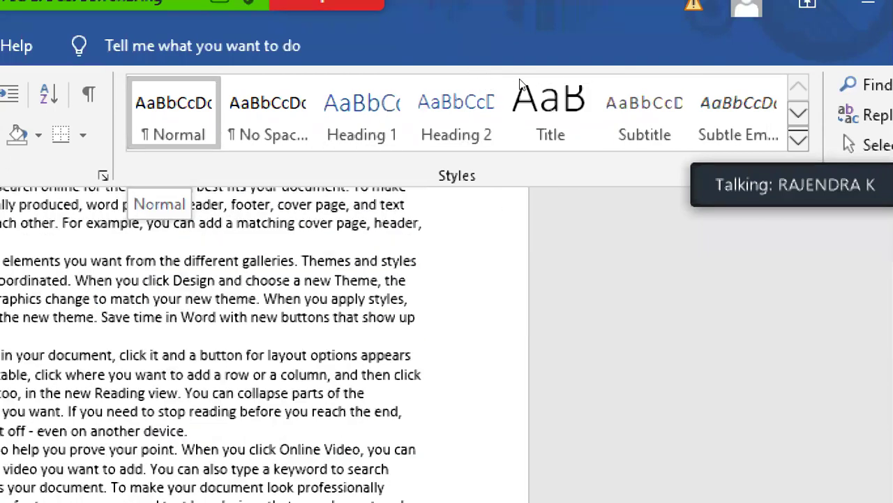
{"action": "key", "text": "Right"}
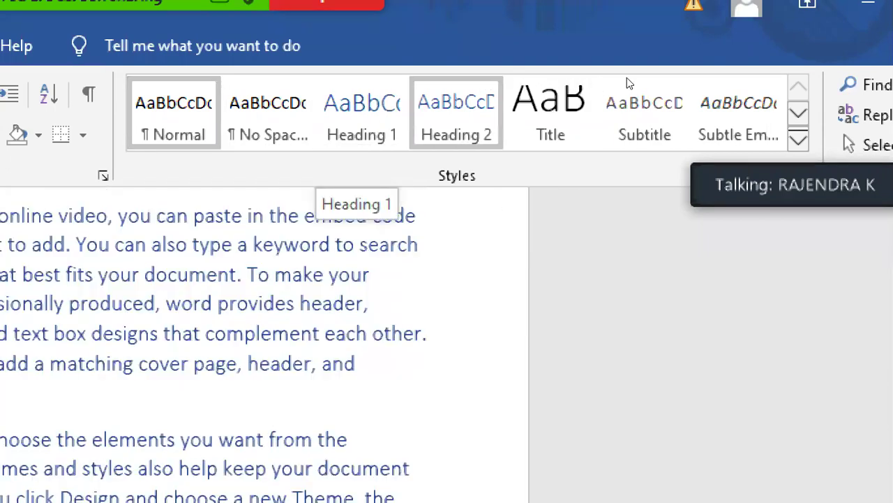
{"action": "key", "text": "Left"}
{"action": "key", "text": "Escape"}
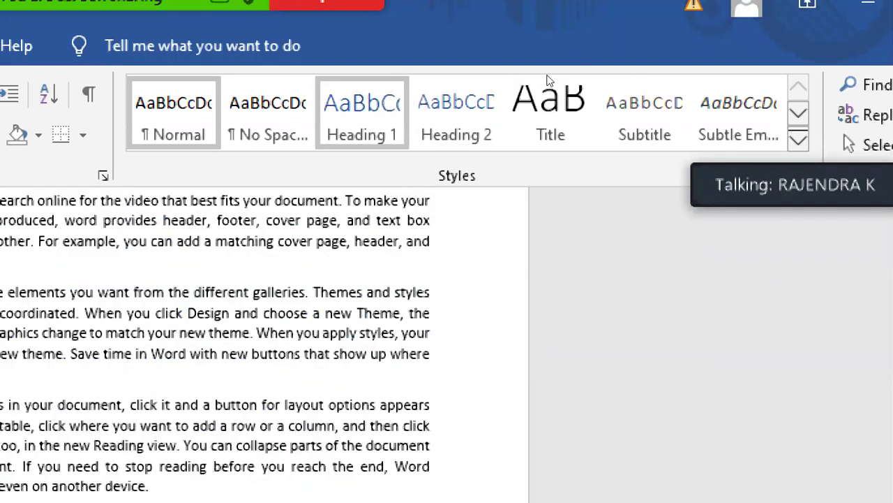
{"action": "key", "text": "Right"}
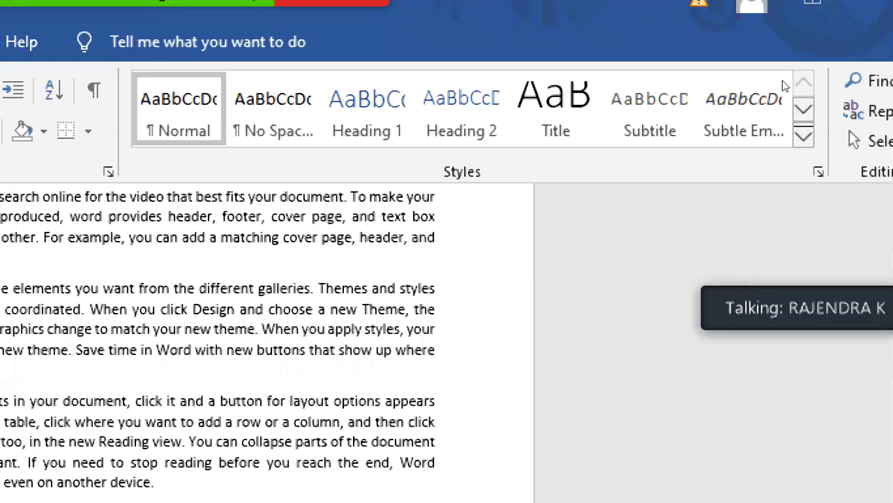
- Select the entire document text and start a new style based on its formatting, named apssdc
{"action": "key", "text": "ctrl+a"}
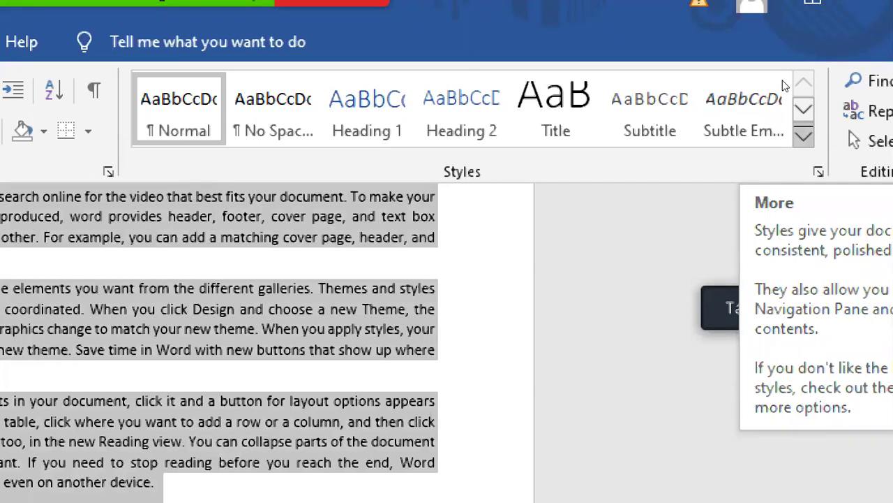
{"action": "left_click", "coordinate": [783, 84]}
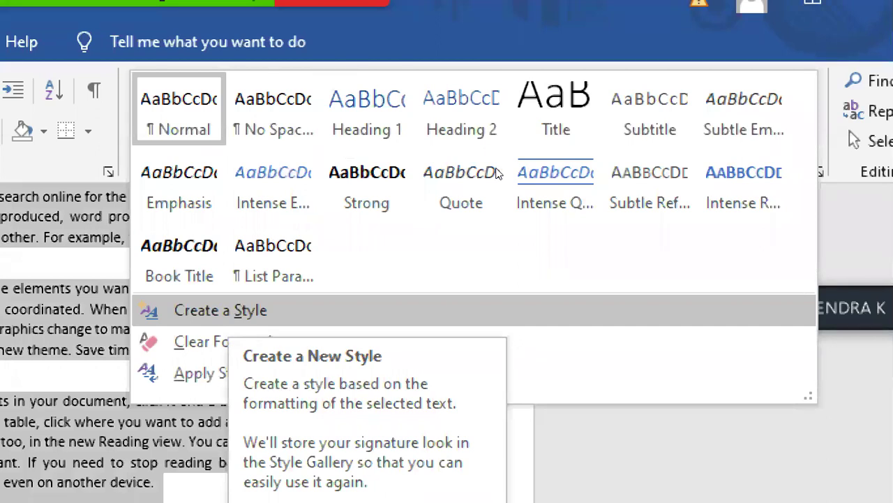
{"action": "left_click", "coordinate": [222, 311]}
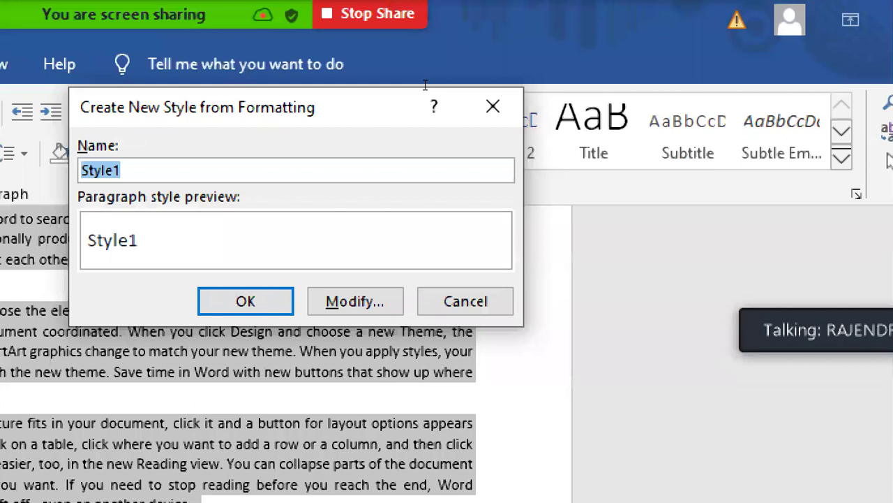
{"action": "key", "text": "End"}
{"action": "key", "text": "BackSpace"}
{"action": "key", "text": "BackSpace"}
{"action": "key", "text": "BackSpace"}
{"action": "key", "text": "BackSpace"}
{"action": "key", "text": "BackSpace"}
{"action": "key", "text": "BackSpace"}
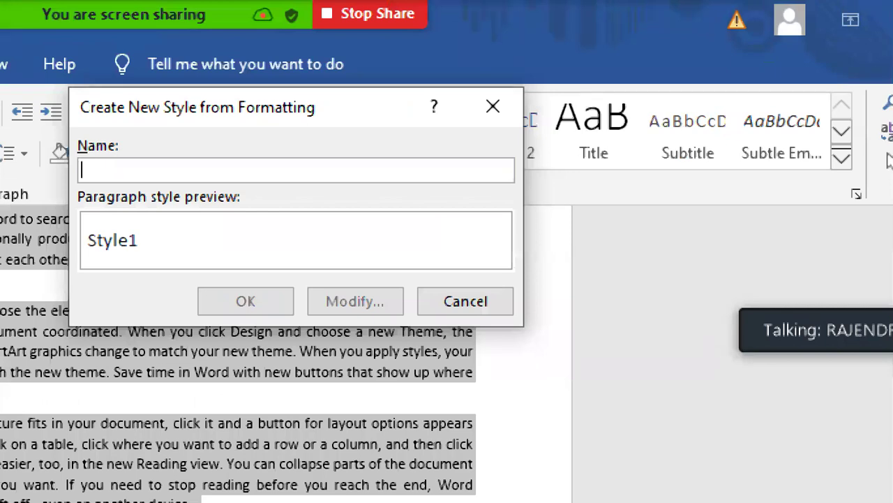
{"action": "type", "text": "apssdd"}
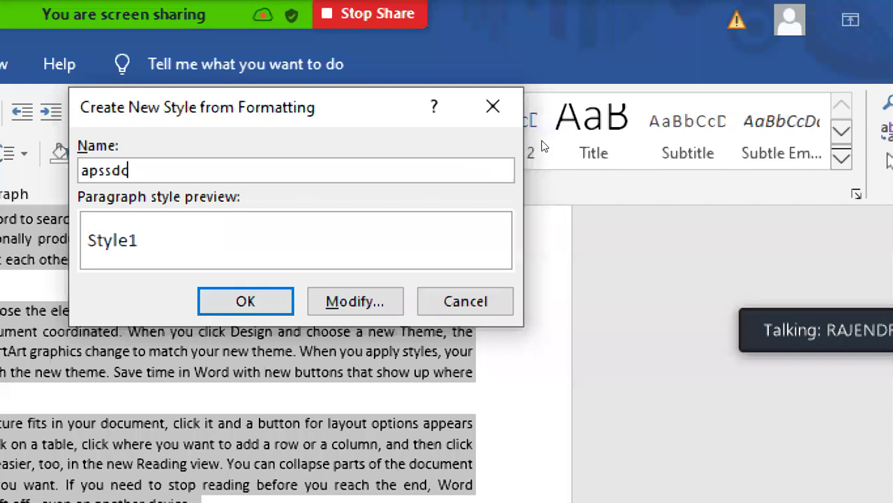
- Modify the new style's font to Algerian, 12 pt, in the darkest green Accent 6 theme color
{"action": "key", "text": "alt+m"}
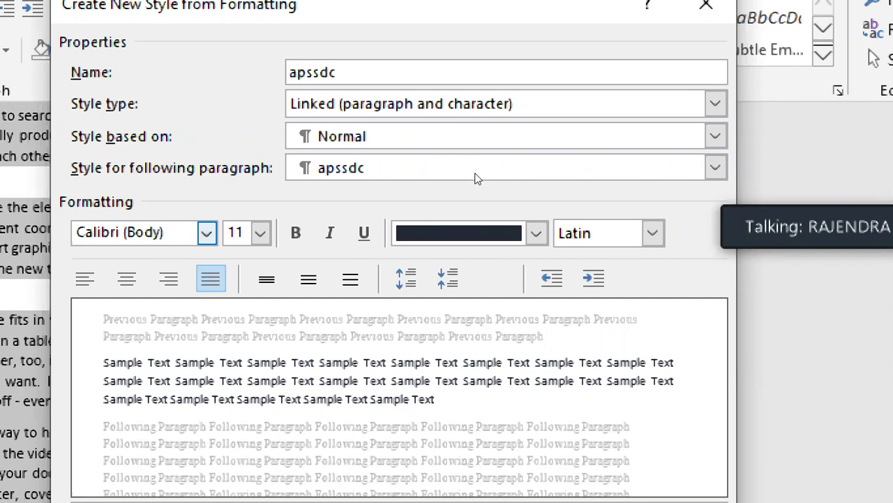
{"action": "left_click", "coordinate": [206, 233]}
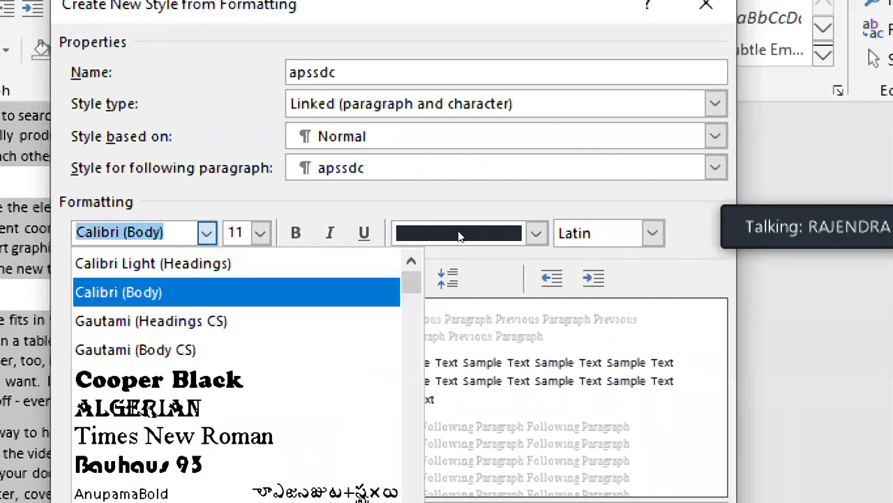
{"action": "key", "text": "Return"}
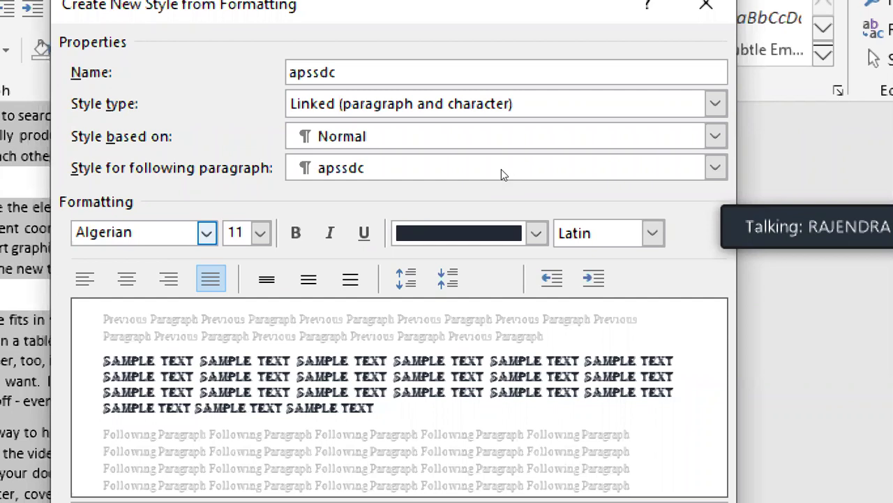
{"action": "left_click", "coordinate": [261, 233]}
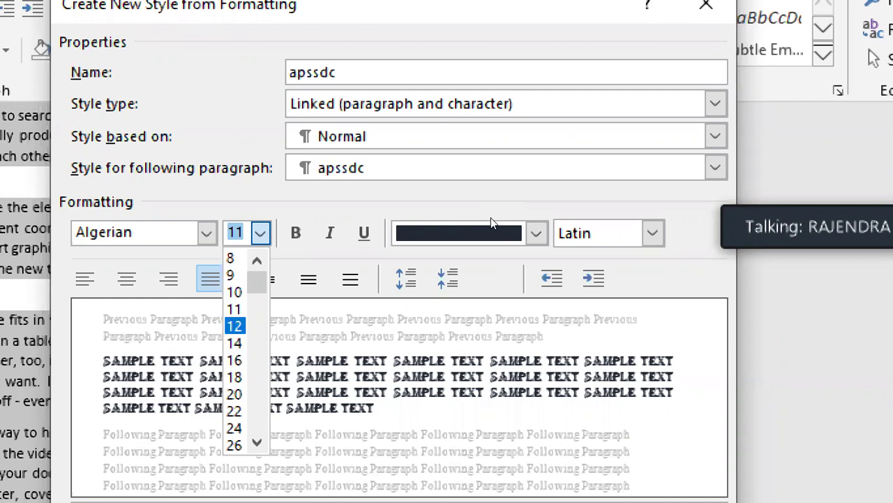
{"action": "key", "text": "Return"}
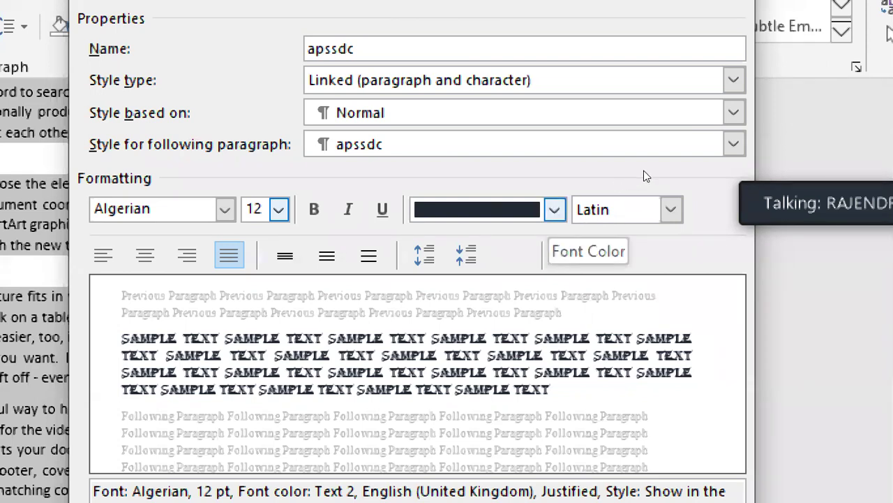
{"action": "left_click", "coordinate": [554, 209]}
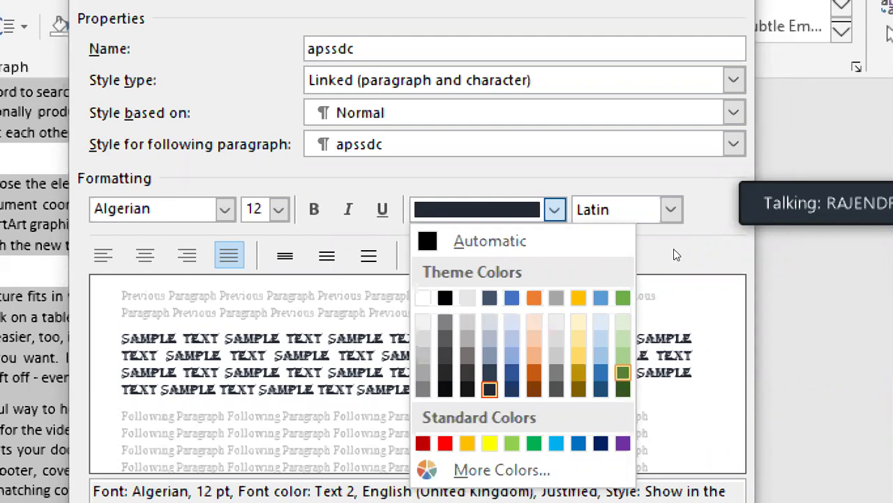
{"action": "left_click", "coordinate": [623, 388]}
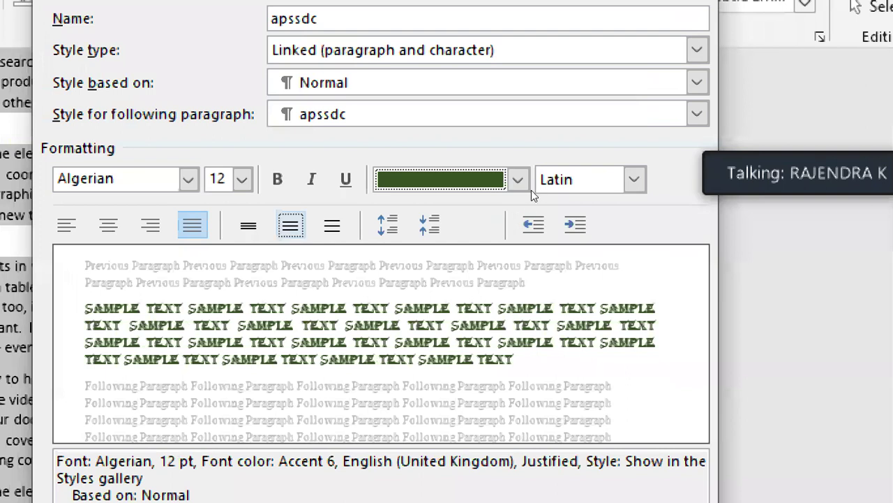
- Give the new style 1.5 line spacing and a left indent of 2.54 cm
{"action": "key", "text": "Right"}
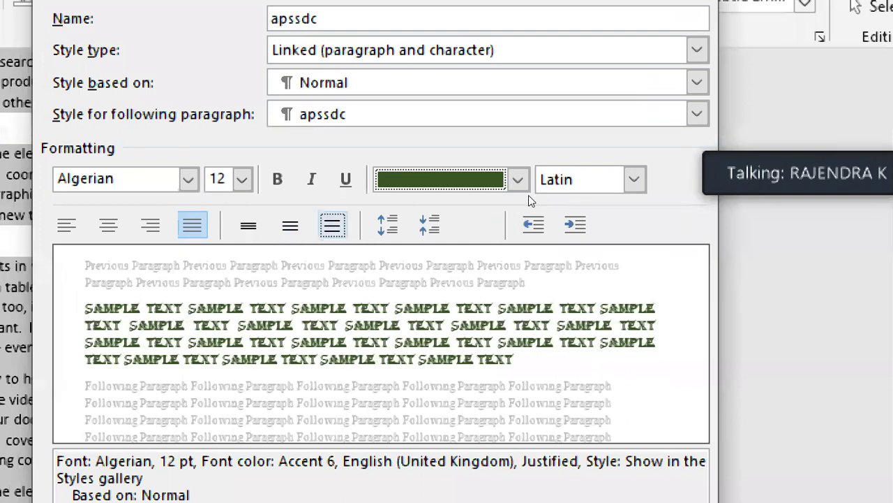
{"action": "key", "text": "Left"}
{"action": "key", "text": "Left"}
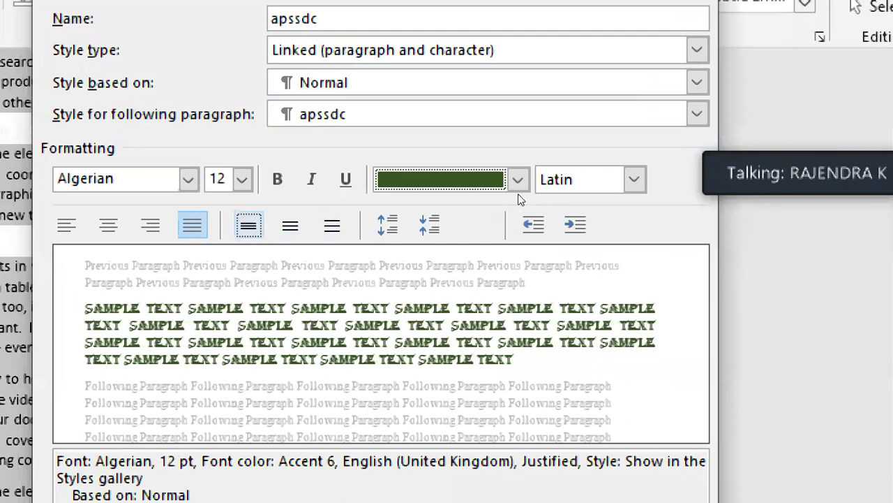
{"action": "key", "text": "Right"}
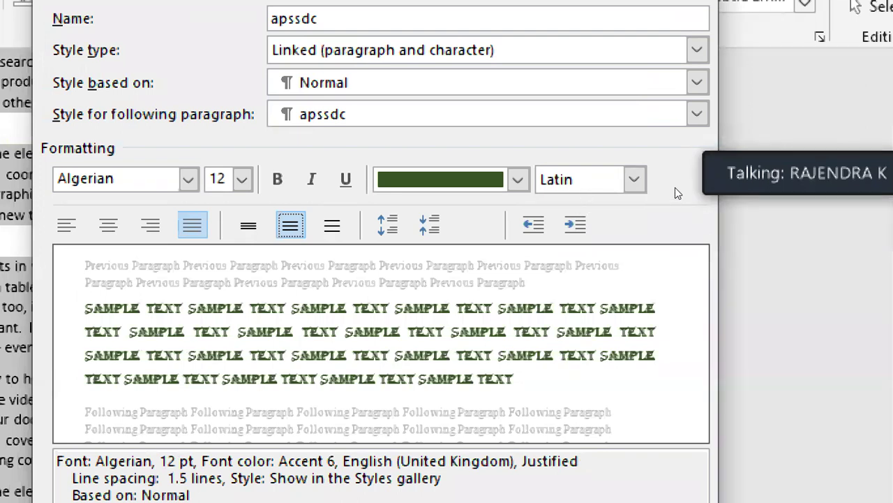
{"action": "key", "text": "ctrl+m"}
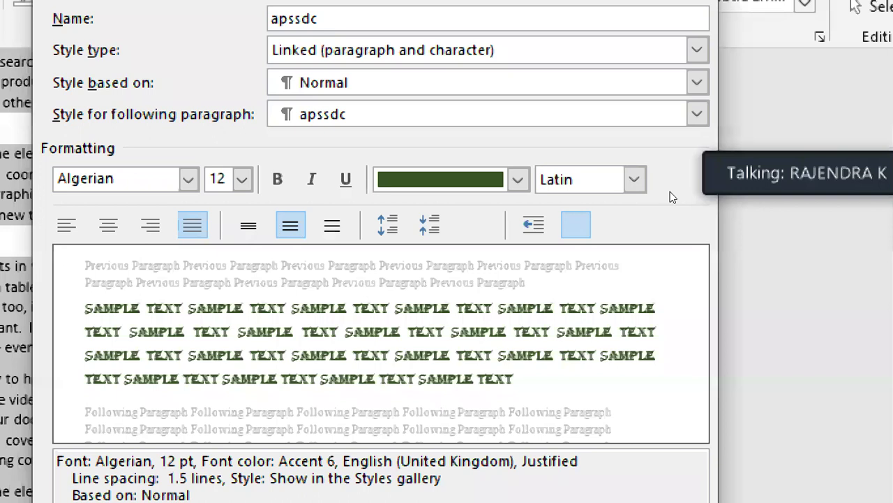
{"action": "key", "text": "space"}
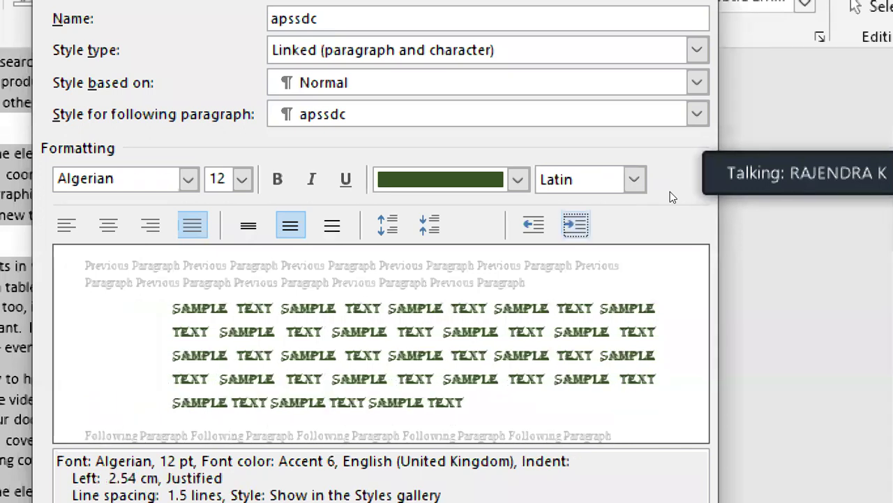
- Remove the left indent from the apssdc style and save the new style
{"action": "key", "text": "shift+Tab"}
{"action": "key", "text": "space"}
{"action": "key", "text": "space"}
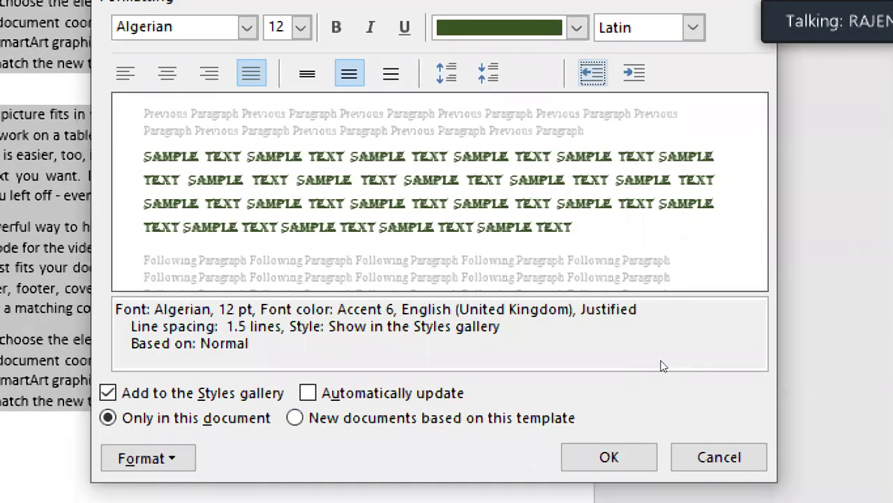
{"action": "key", "text": "Return"}
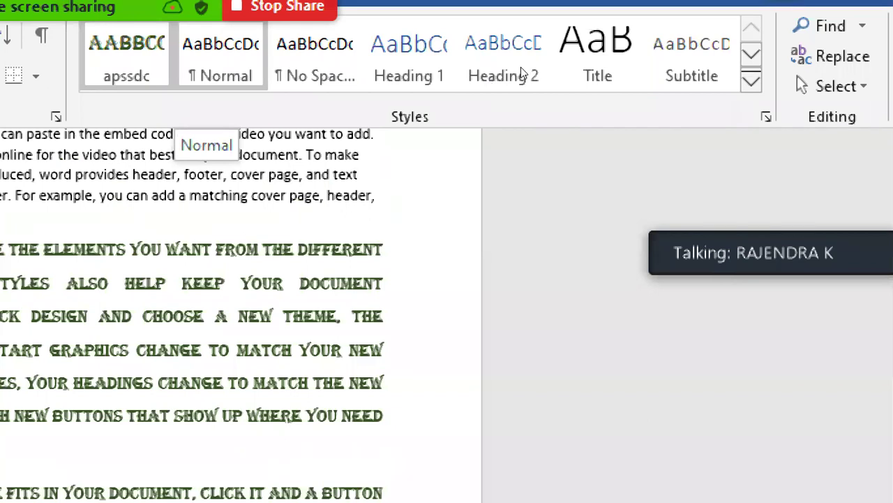
- Return the entire document text to the Normal style and dismiss the update notification
{"action": "key", "text": "ctrl+a"}
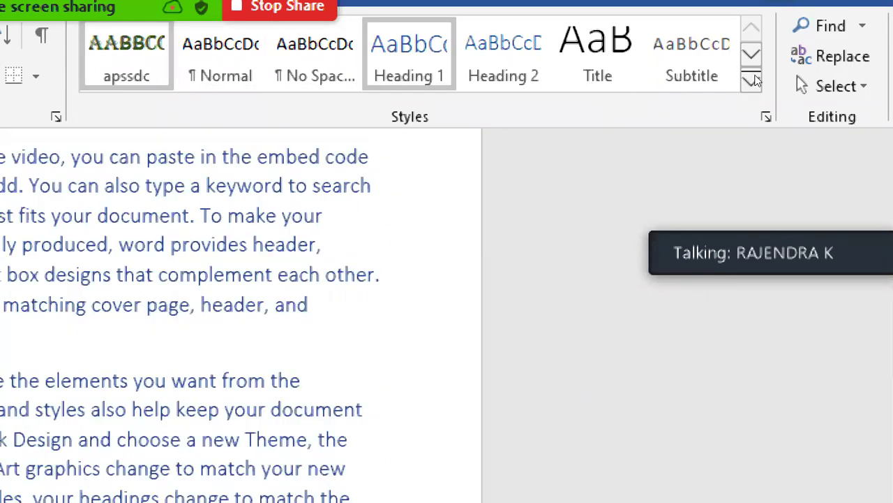
{"action": "left_click", "coordinate": [680, 77]}
{"action": "key", "text": "ctrl+a"}
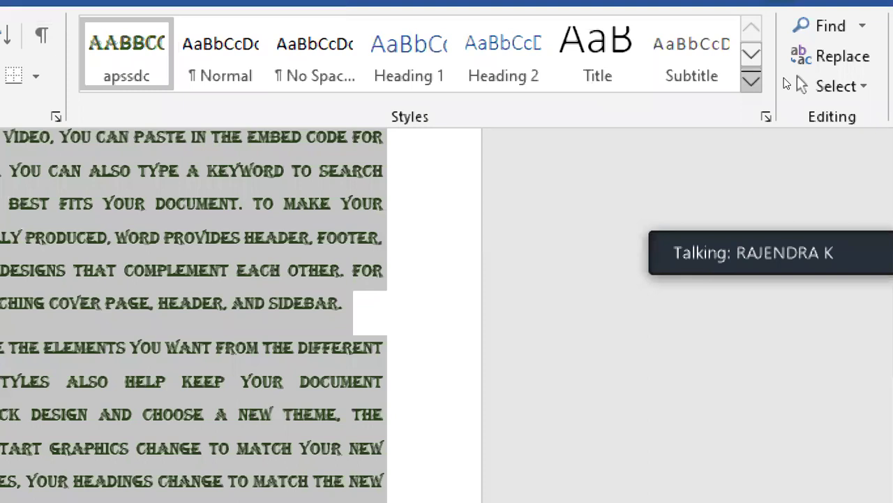
{"action": "left_click", "coordinate": [751, 81]}
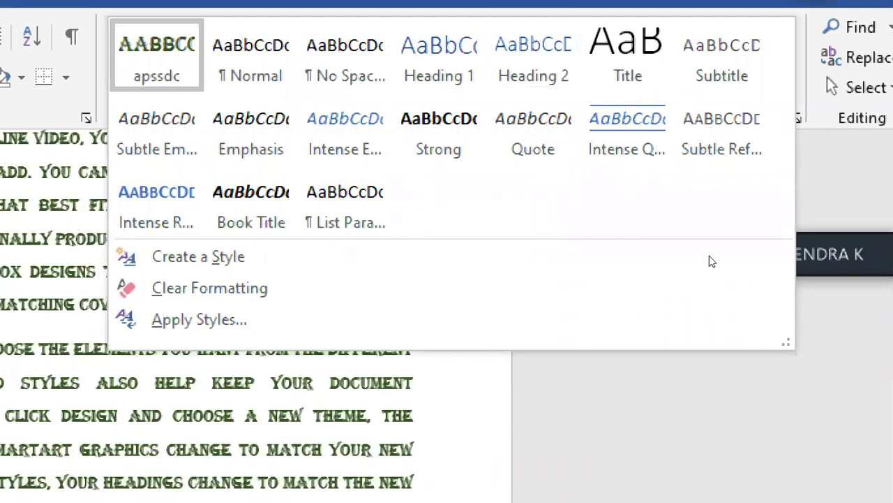
{"action": "key", "text": "Escape"}
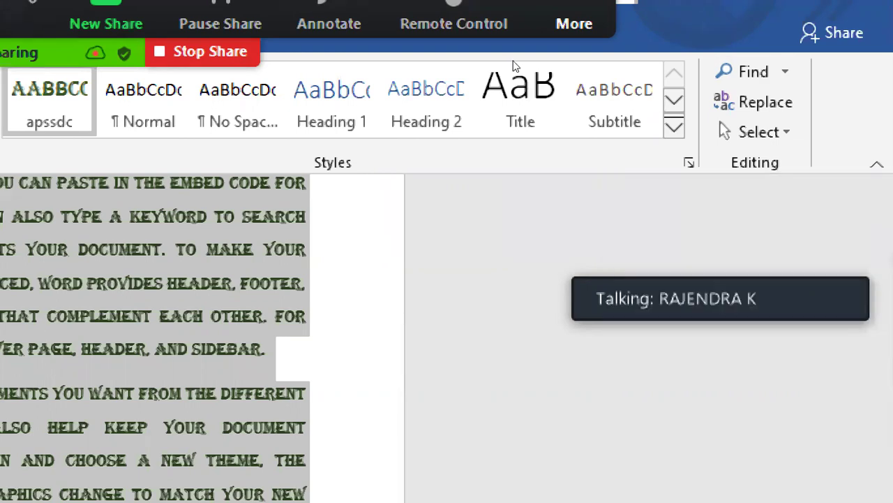
{"action": "key", "text": "ctrl+shift+n"}
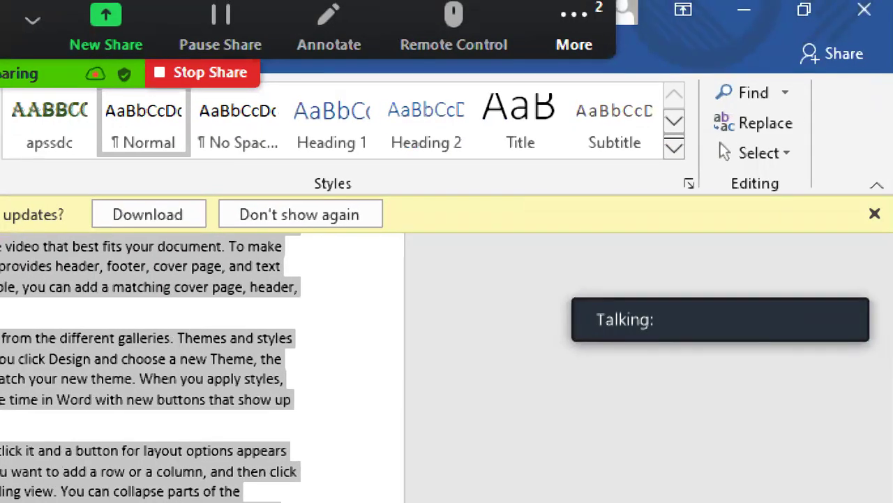
{"action": "left_click", "coordinate": [874, 213]}
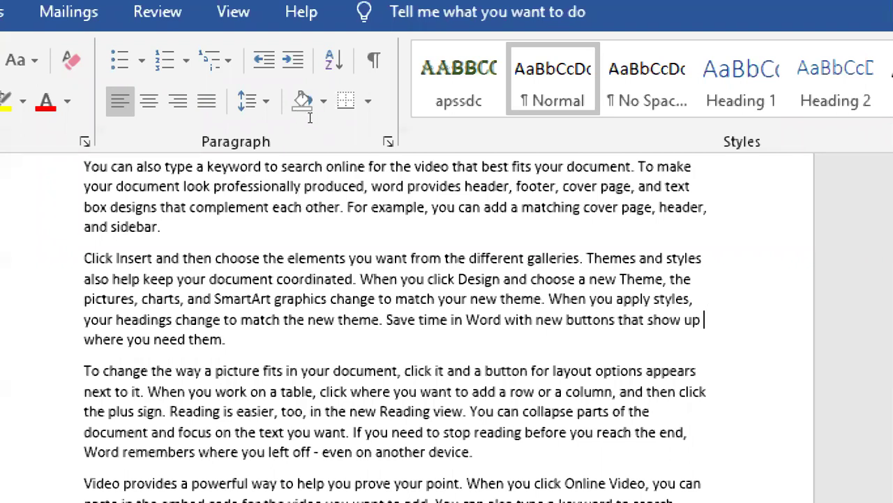
- Find the word "document" throughout the text, step forward and backward through its occurrences, and close the search results
{"action": "double_click", "coordinate": [148, 186]}
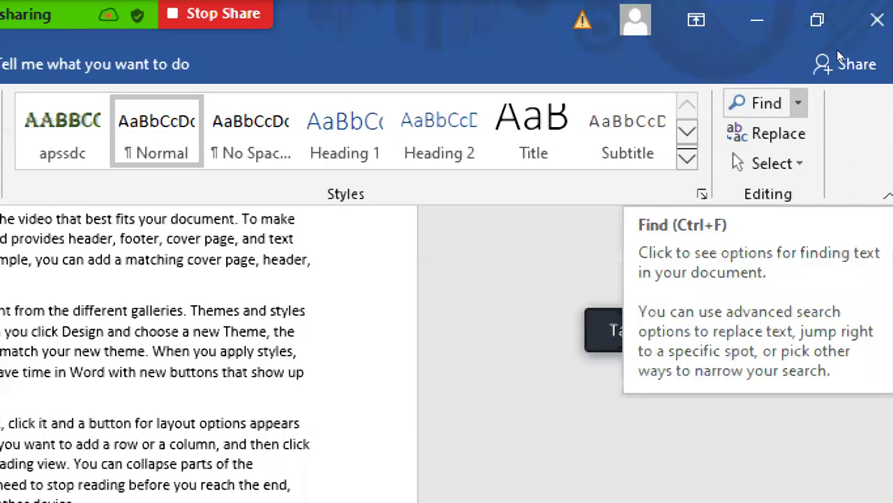
{"action": "left_click", "coordinate": [798, 103]}
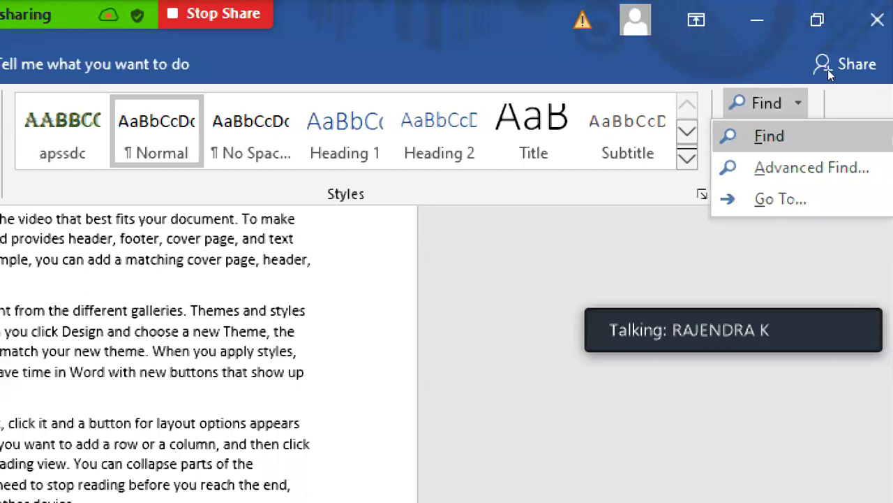
{"action": "key", "text": "Escape"}
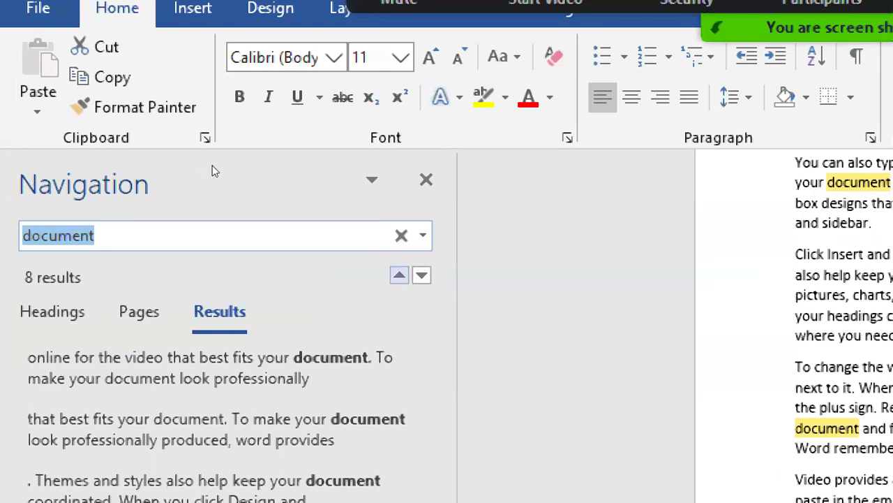
{"action": "key", "text": "Return"}
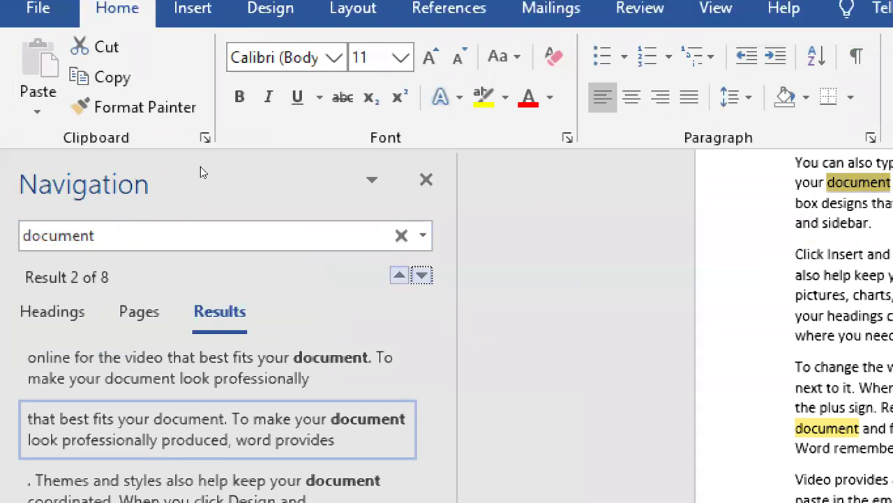
{"action": "key", "text": "shift+Return"}
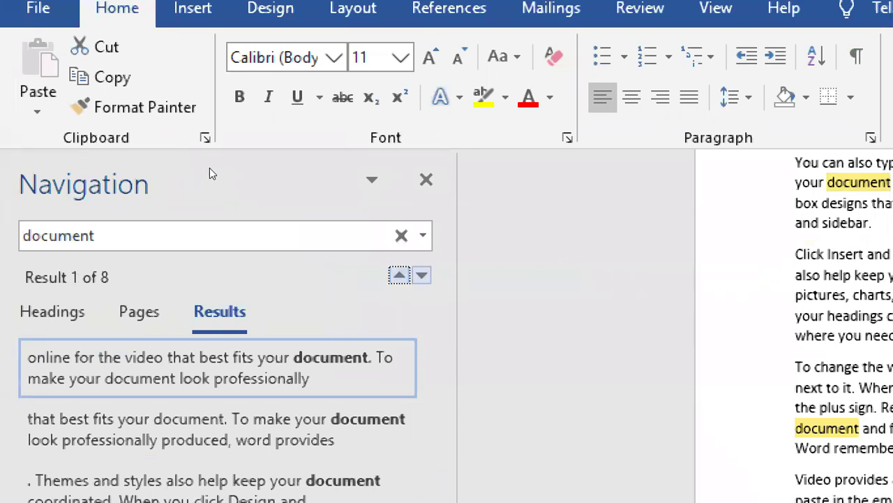
{"action": "key", "text": "Return"}
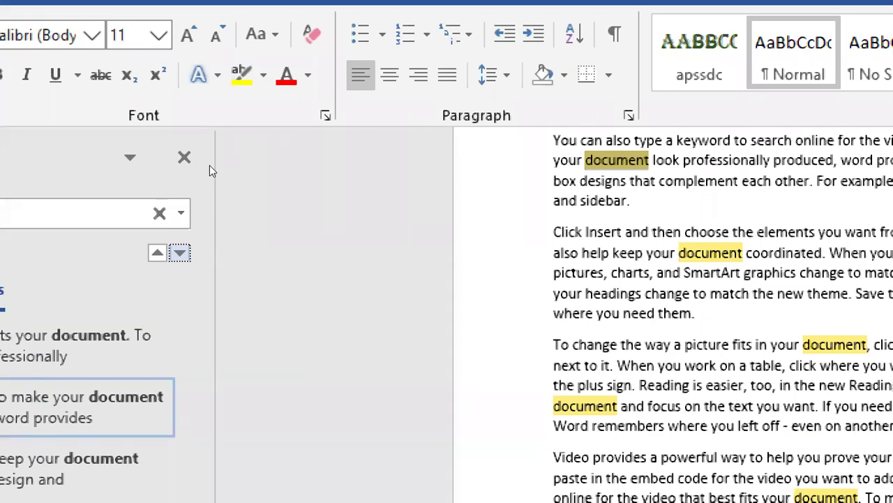
{"action": "key", "text": "Return"}
{"action": "key", "text": "Return"}
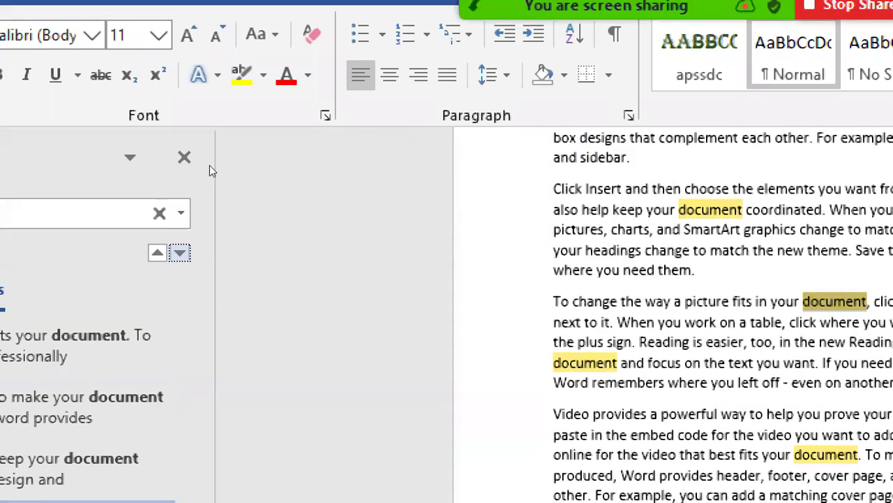
{"action": "key", "text": "shift+Return"}
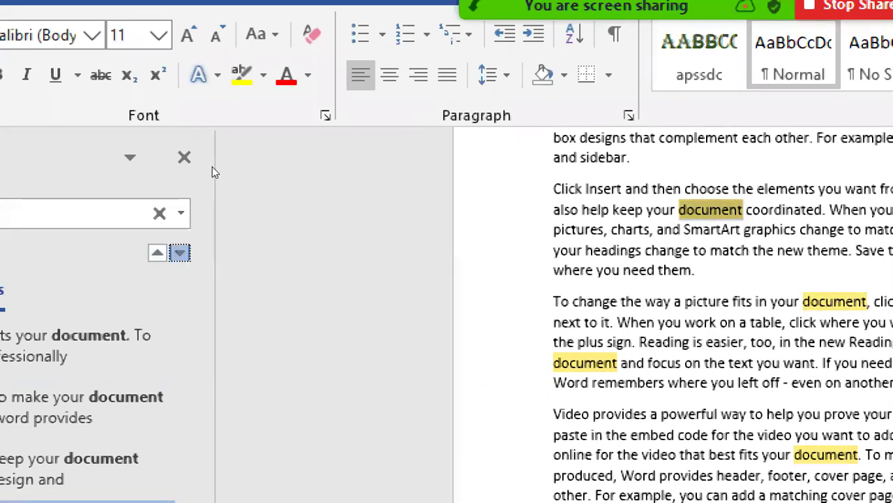
{"action": "key", "text": "Return"}
{"action": "key", "text": "shift+Return"}
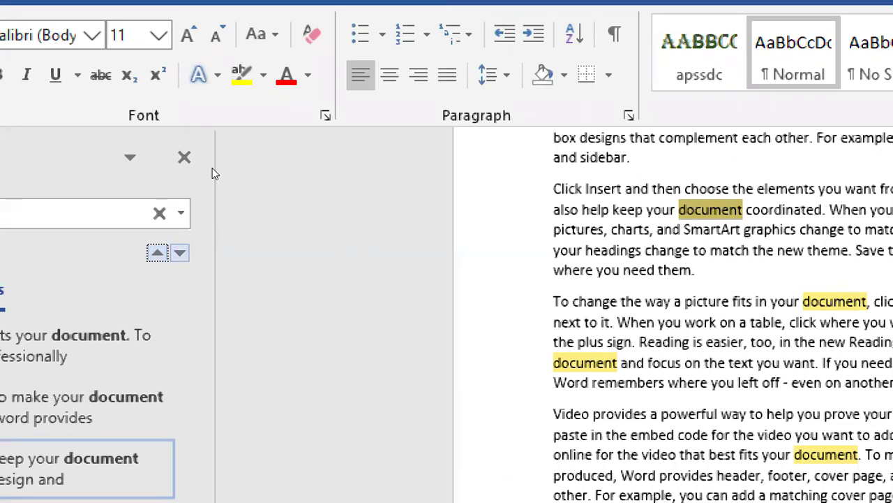
{"action": "key", "text": "Return"}
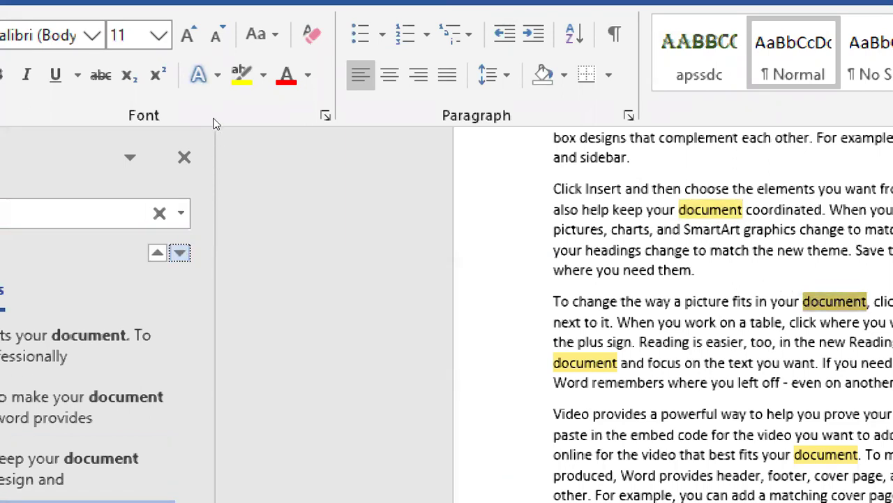
{"action": "left_click", "coordinate": [184, 157]}
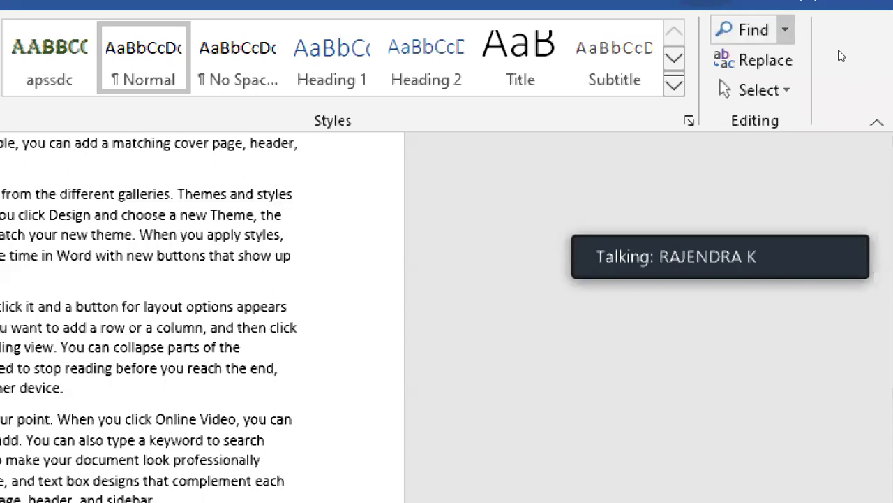
- Set up Find and Replace to replace the word "document" with "video"
{"action": "left_click", "coordinate": [785, 29]}
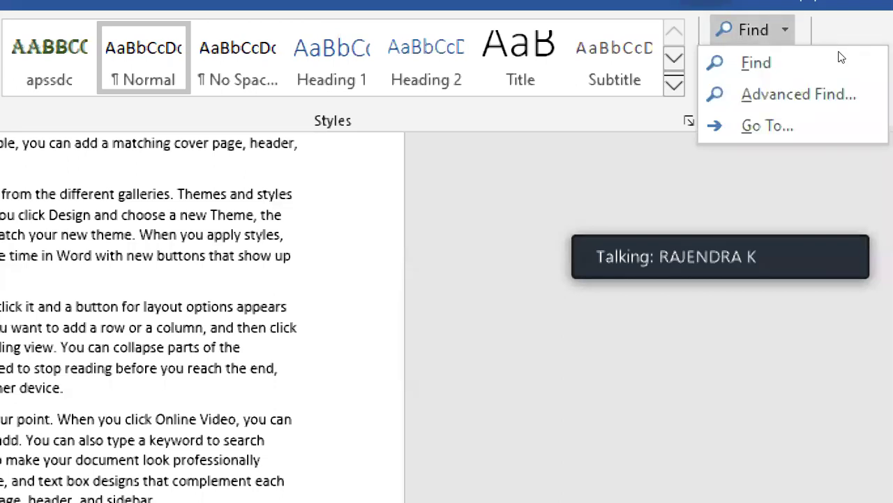
{"action": "left_click", "coordinate": [845, 87]}
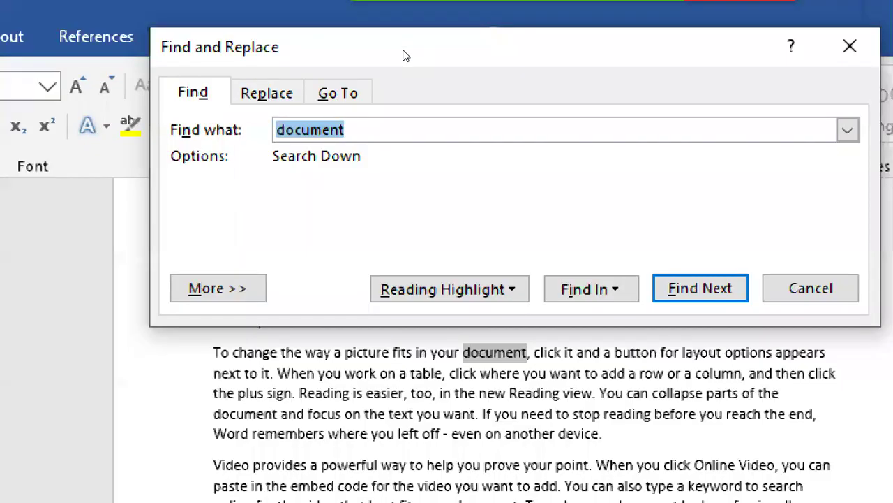
{"action": "left_click_drag", "start_coordinate": [314, 37], "coordinate": [280, 126]}
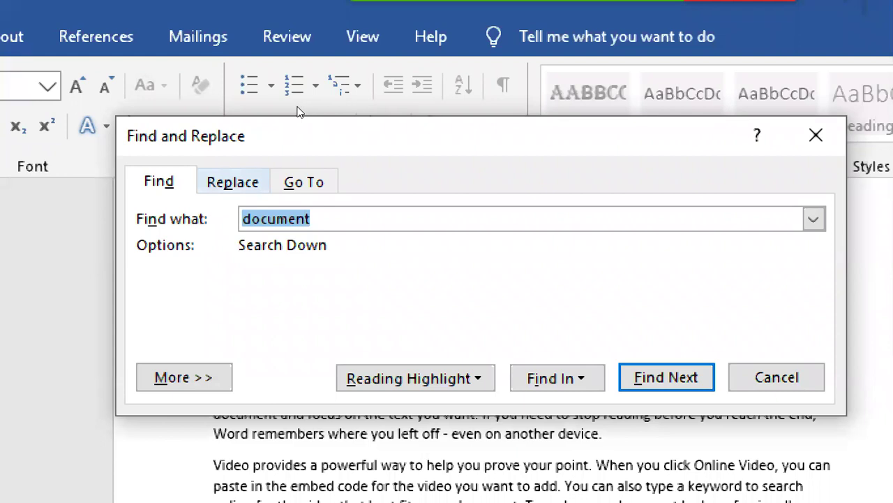
{"action": "key", "text": "ctrl+h"}
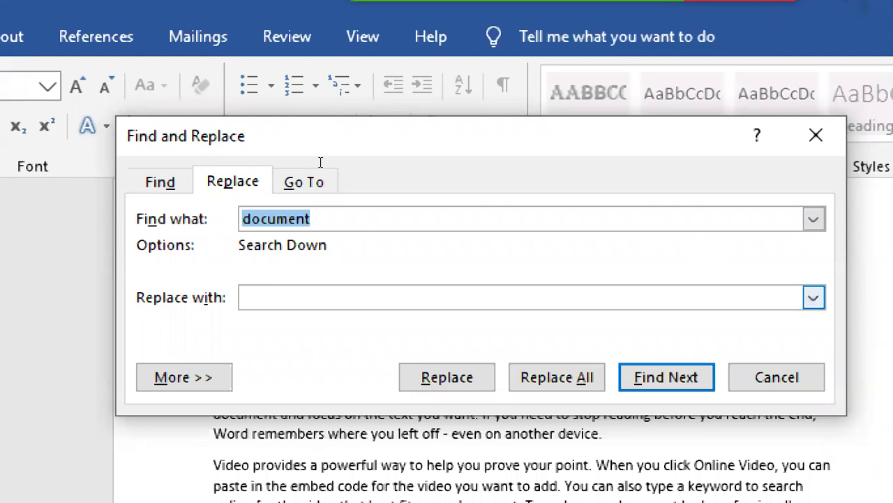
{"action": "key", "text": "Tab"}
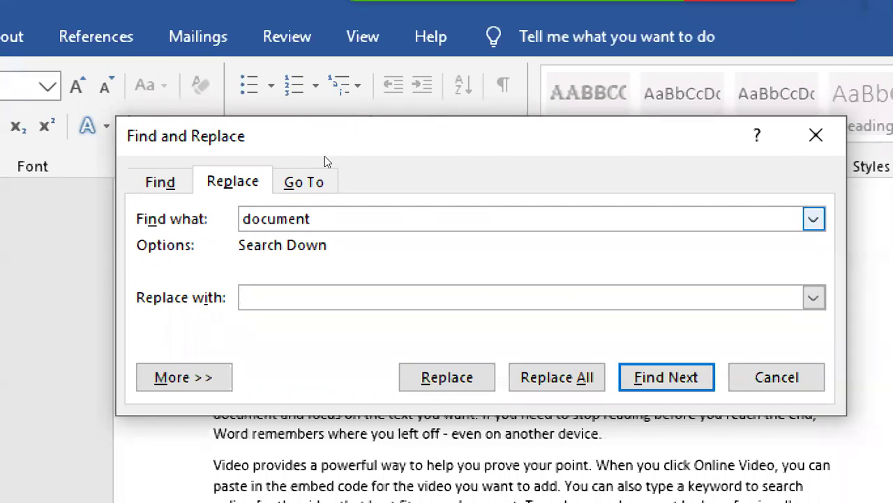
{"action": "type", "text": "vi"}
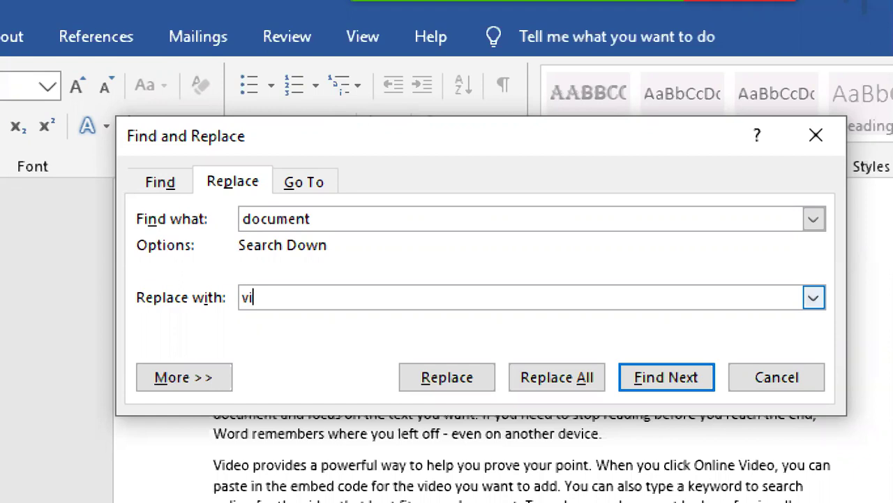
{"action": "type", "text": "deo"}
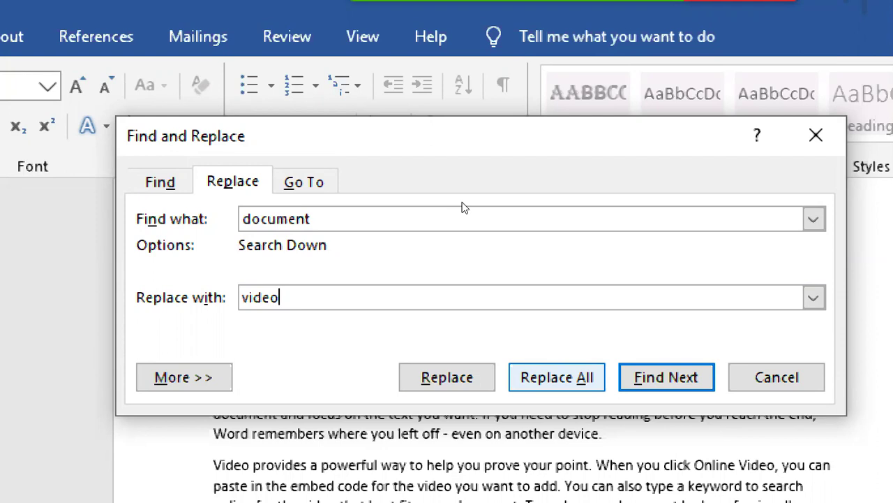
- Replace all occurrences, continuing the search from the beginning of the document, and close Find and Replace
{"action": "key", "text": "alt+a"}
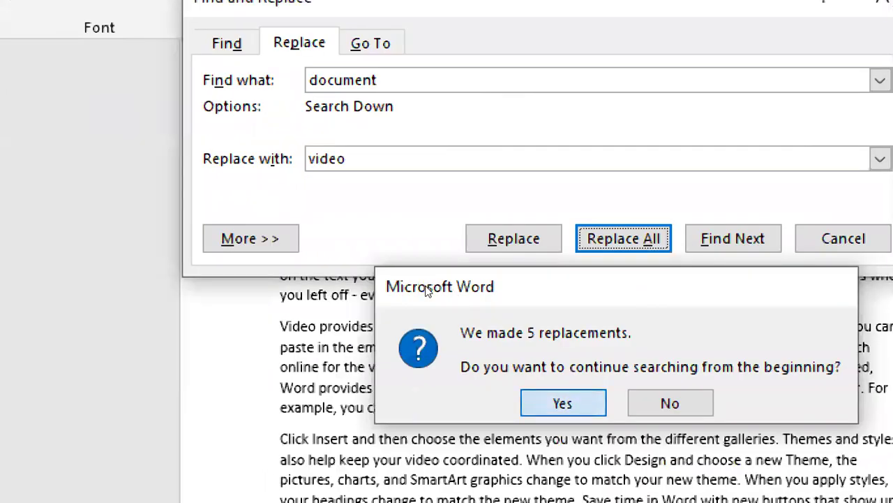
{"action": "key", "text": "Return"}
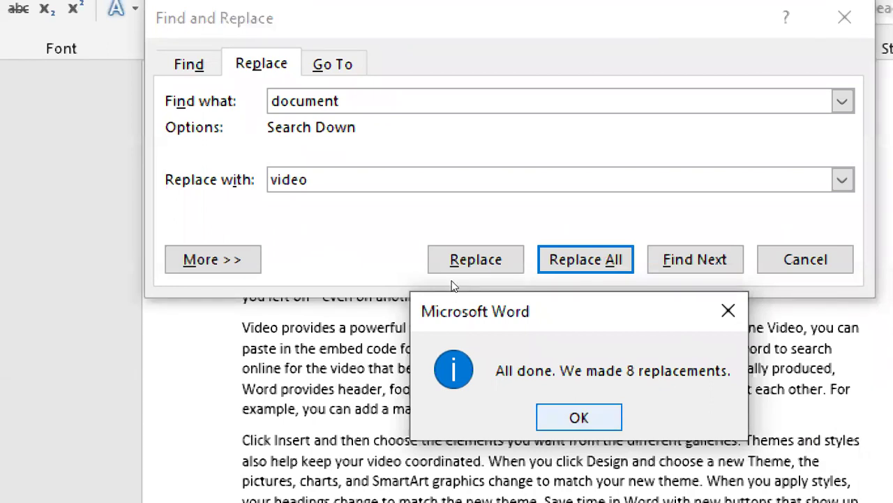
{"action": "key", "text": "Return"}
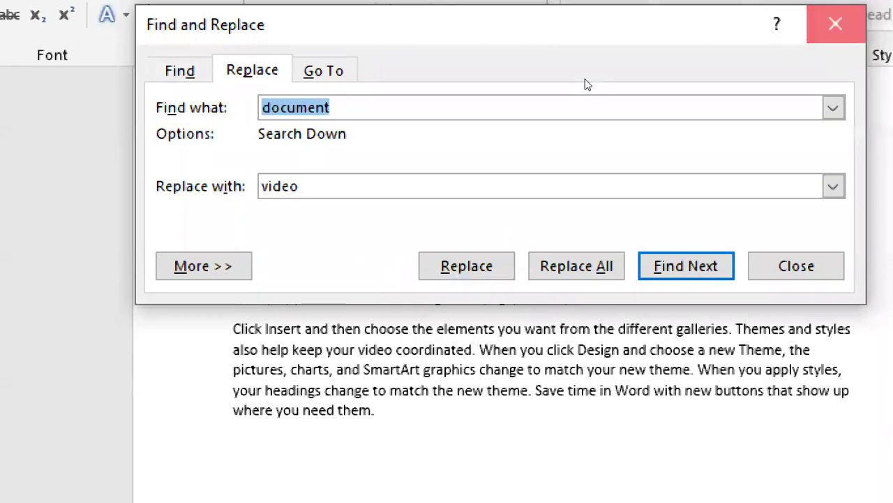
{"action": "key", "text": "Escape"}
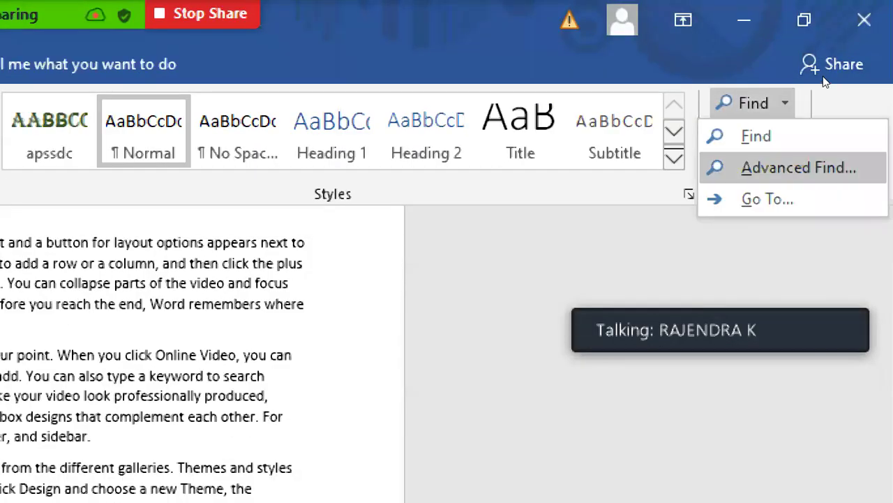
- Search the text for the word "video" to check where it occurs, and close the search results
{"action": "key", "text": "Return"}
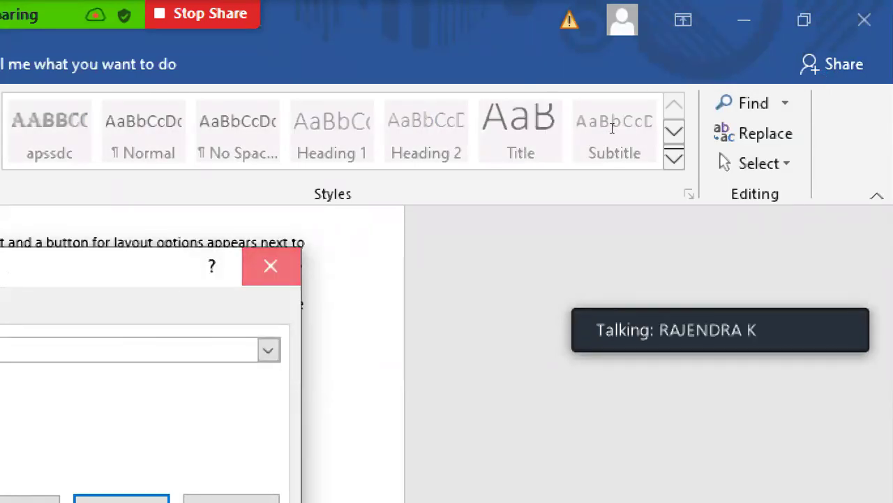
{"action": "key", "text": "Escape"}
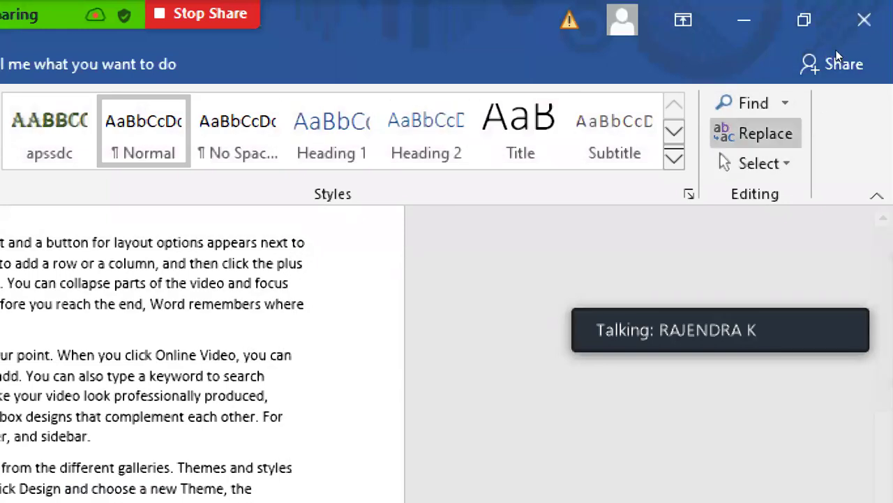
{"action": "left_click", "coordinate": [785, 102]}
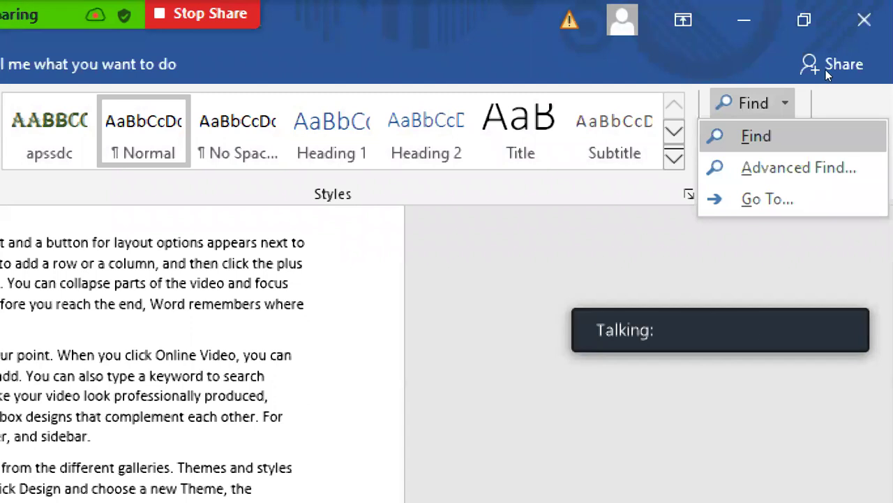
{"action": "key", "text": "Escape"}
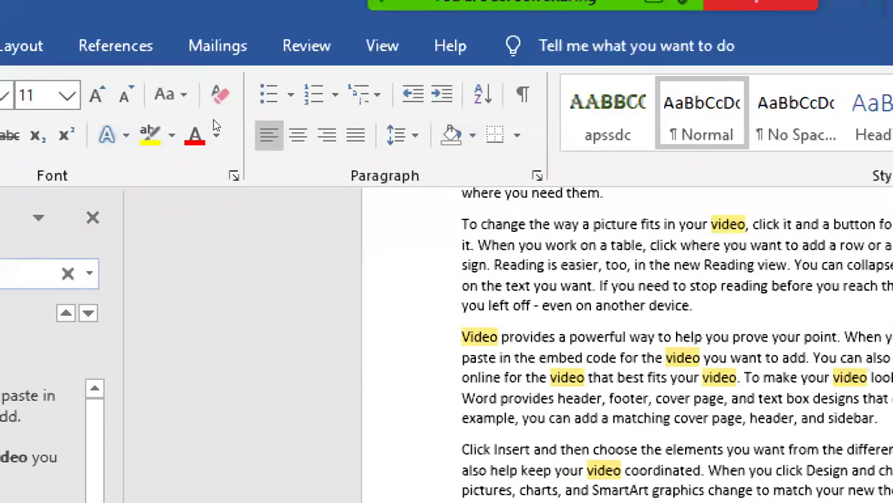
{"action": "left_click", "coordinate": [93, 217]}
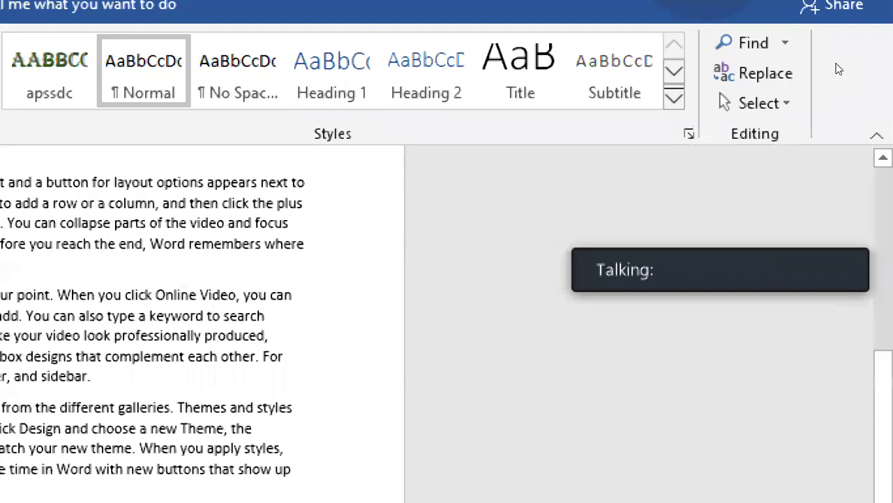
- Open Advanced Find, switch to Go To with Line as the target type, and close the dialog
{"action": "left_click", "coordinate": [785, 44]}
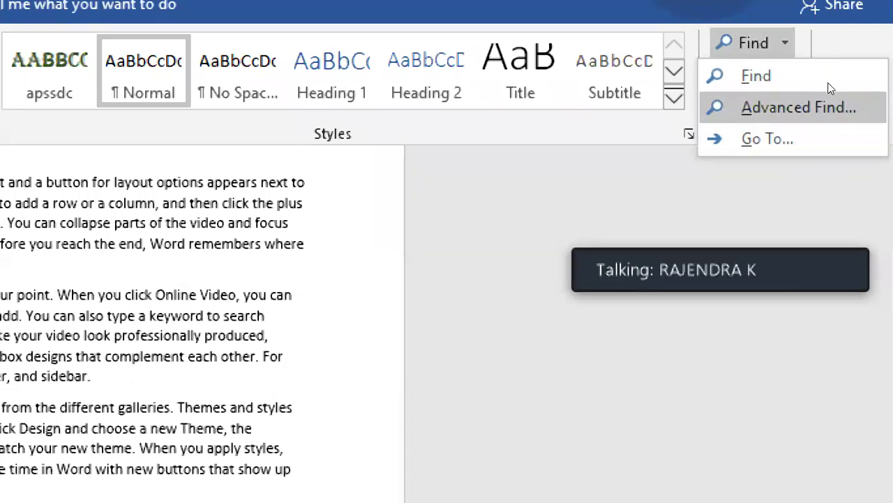
{"action": "left_click", "coordinate": [809, 106]}
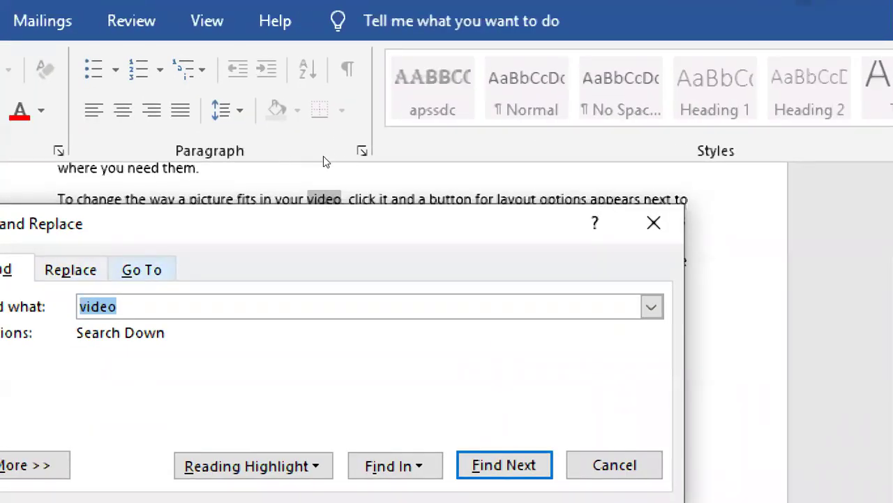
{"action": "key", "text": "ctrl+g"}
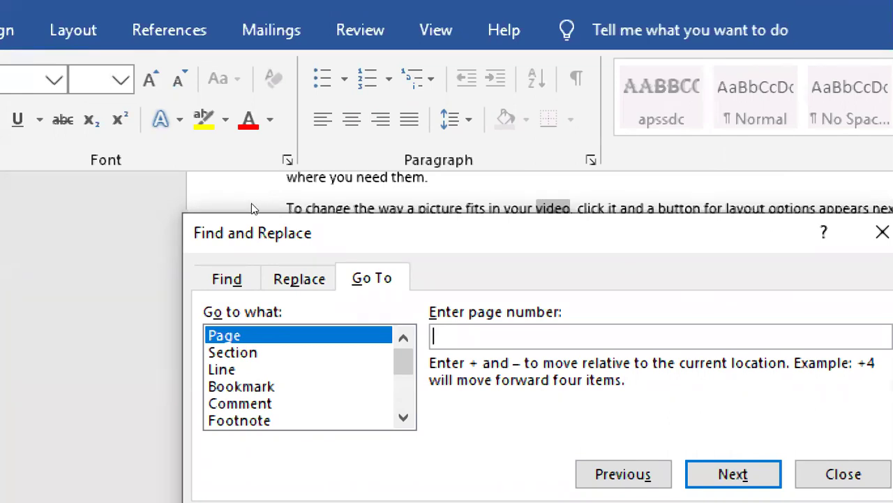
{"action": "key", "text": "shift+Tab"}
{"action": "key", "text": "Down"}
{"action": "key", "text": "Down"}
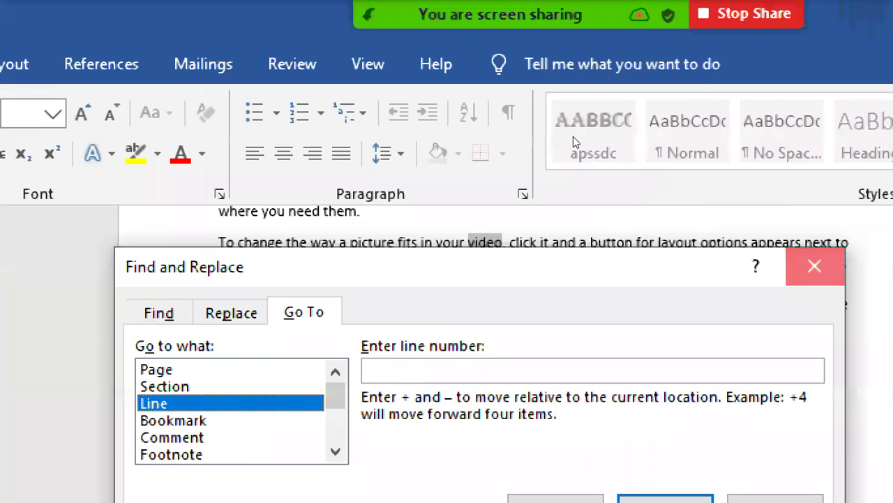
{"action": "key", "text": "Escape"}
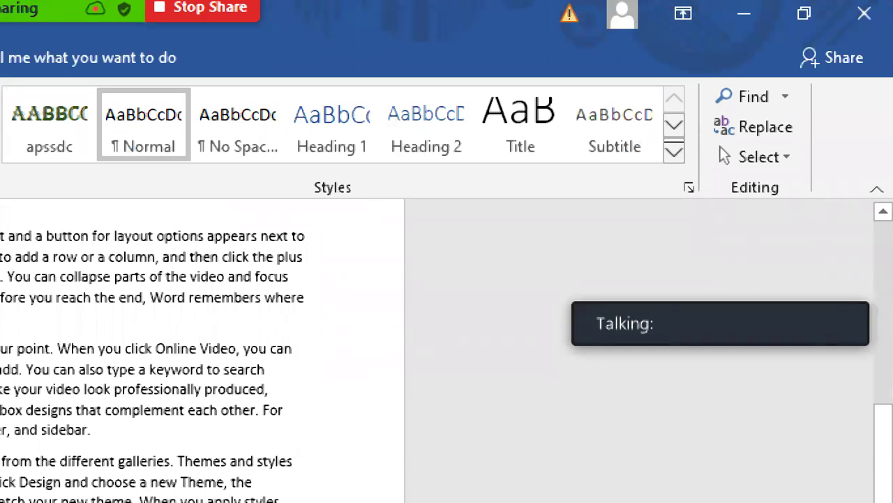
- Use Go To to jump to line 8 of the document, and close the dialog
{"action": "left_click_drag", "start_coordinate": [884, 482], "coordinate": [884, 300]}
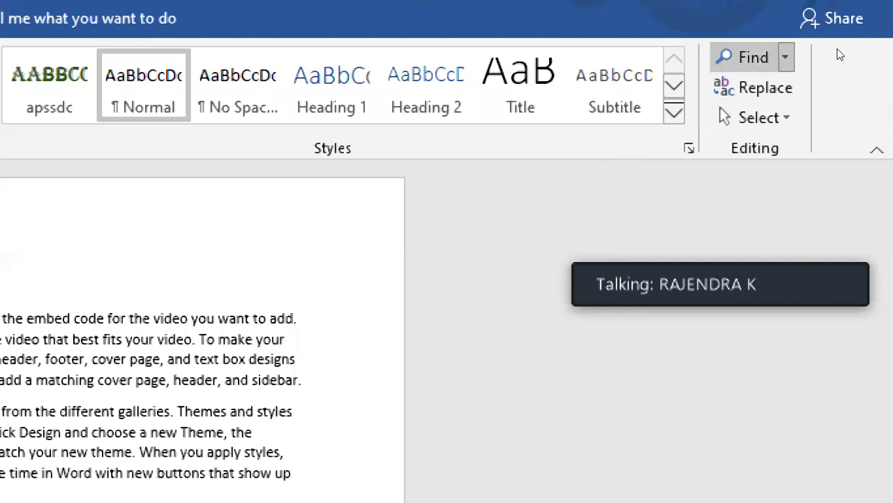
{"action": "left_click", "coordinate": [786, 57]}
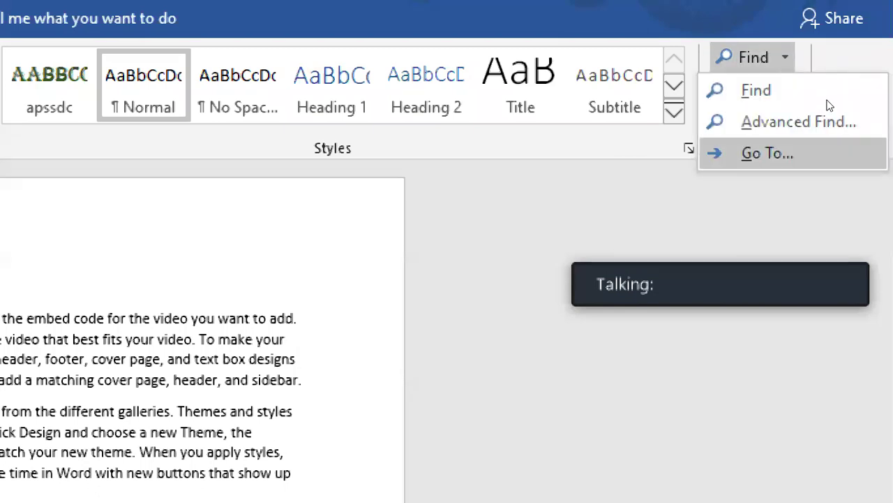
{"action": "left_click", "coordinate": [768, 153]}
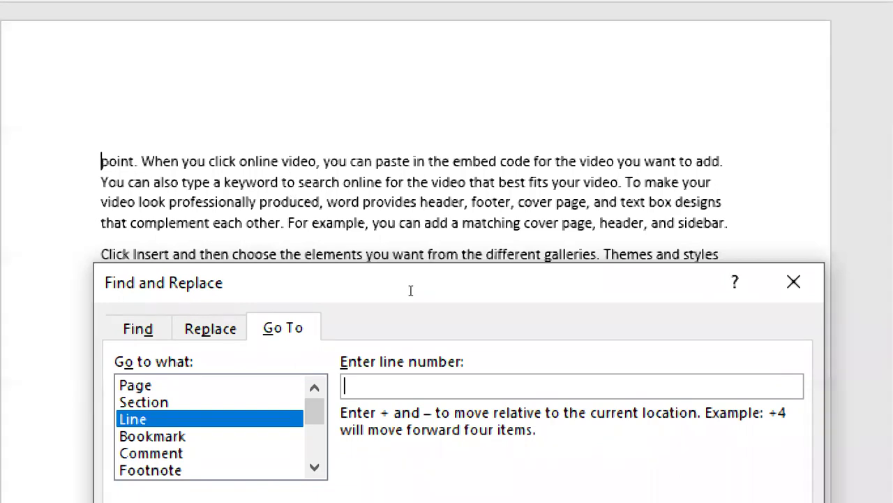
{"action": "type", "text": "8"}
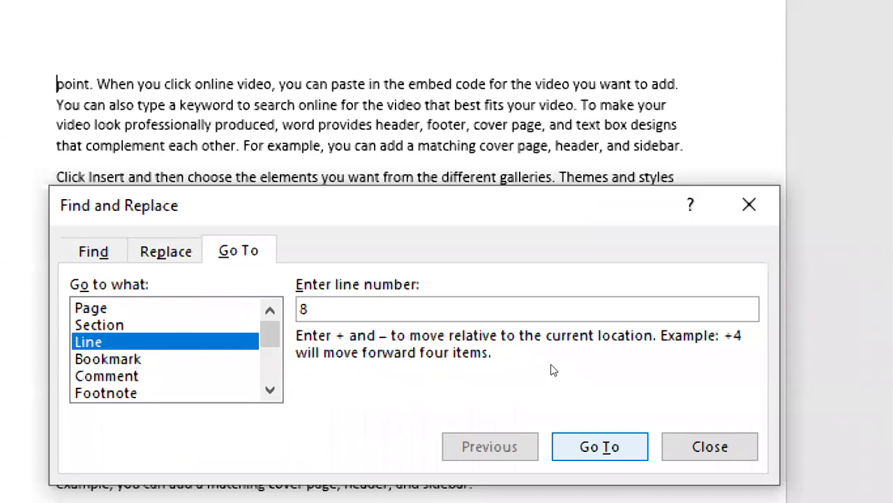
{"action": "key", "text": "Return"}
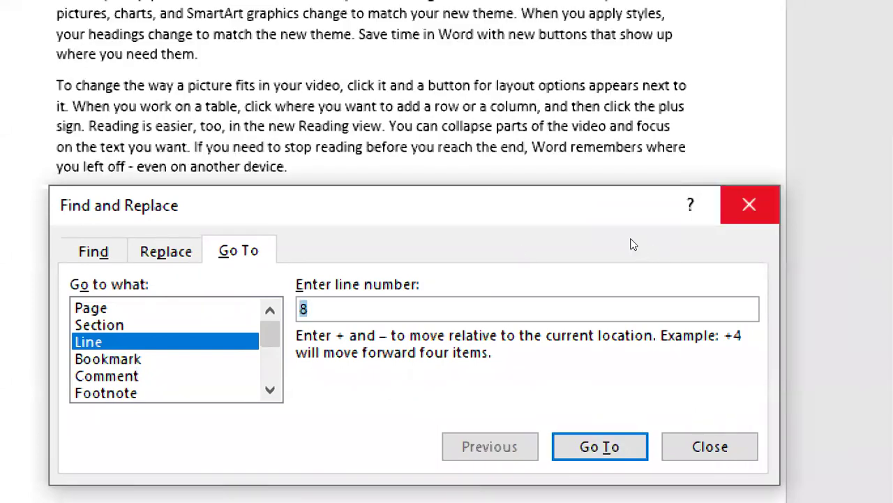
{"action": "key", "text": "Escape"}
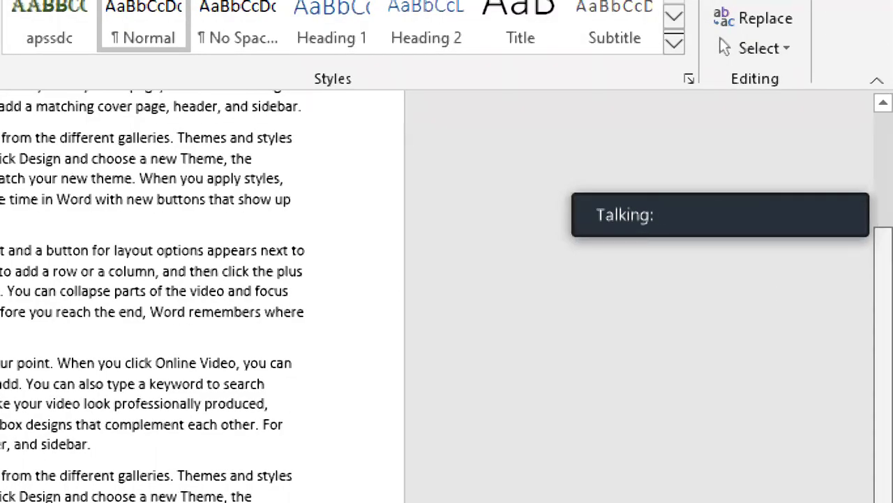
- Select all text in the document, clear the selection, and select everything again
{"action": "scroll", "coordinate": [203, 294], "scroll_direction": "up", "scroll_amount": 3}
{"action": "scroll", "coordinate": [421, 216], "scroll_direction": "up", "scroll_amount": 1}
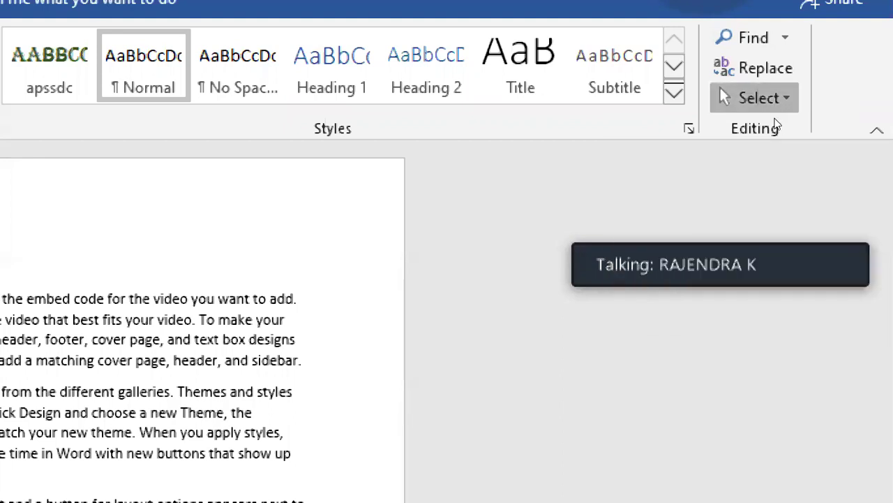
{"action": "left_click", "coordinate": [760, 106]}
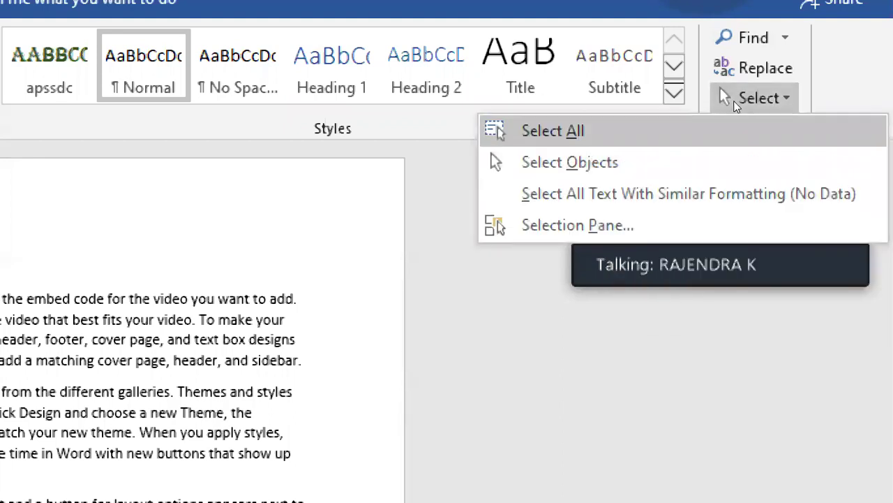
{"action": "key", "text": "Return"}
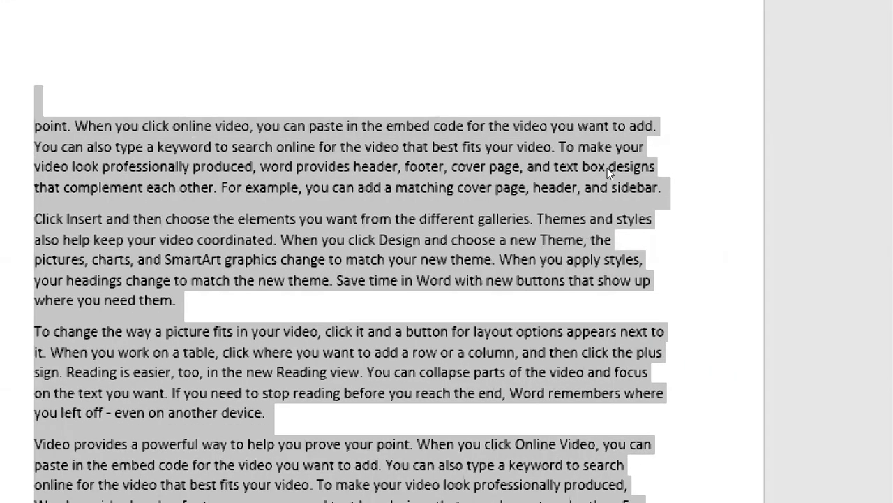
{"action": "key", "text": "ctrl+Home"}
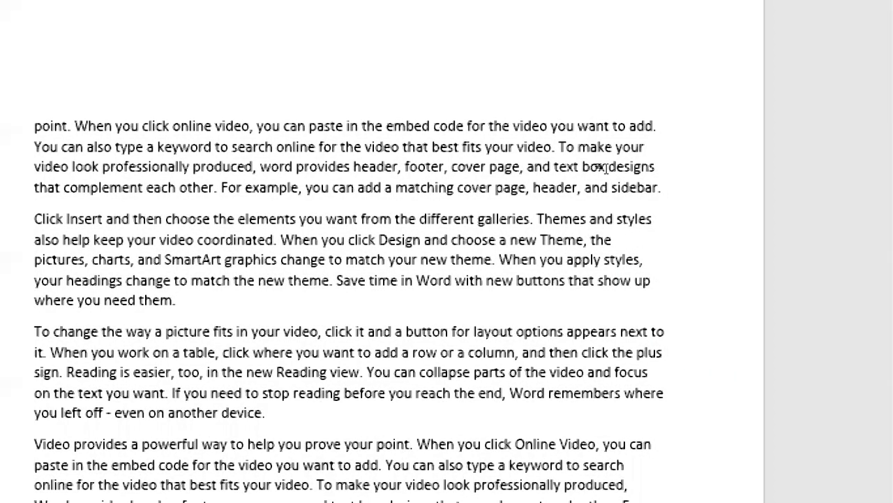
{"action": "key", "text": "ctrl+a"}
{"action": "scroll", "coordinate": [573, 210], "scroll_direction": "down", "scroll_amount": 5}
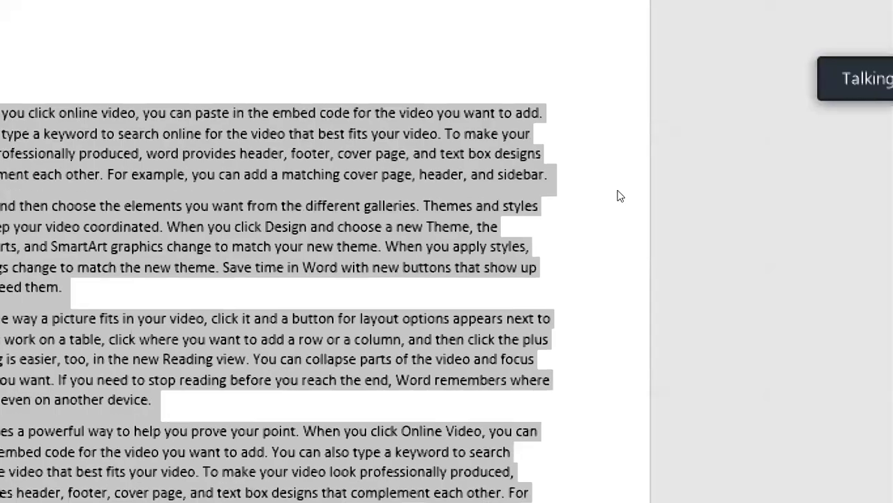
- Deselect the text, read the description of the Select Objects option, and dismiss the selection options
{"action": "left_click", "coordinate": [787, 104]}
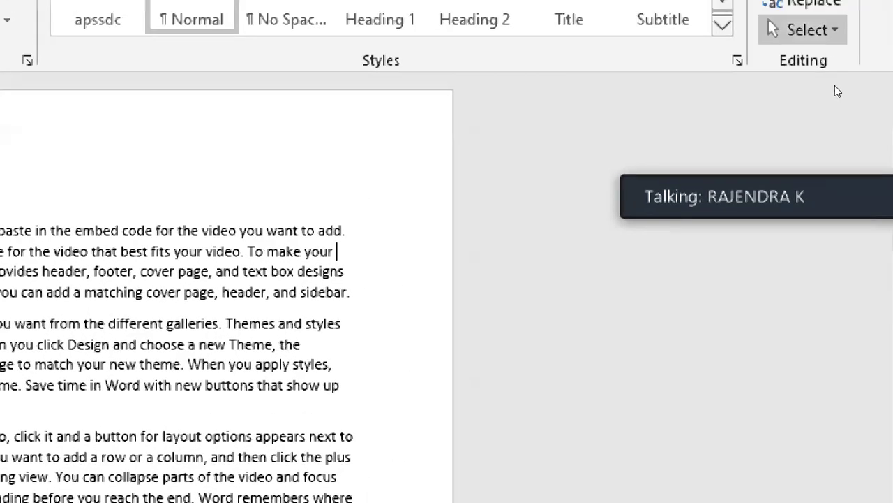
{"action": "left_click", "coordinate": [803, 30]}
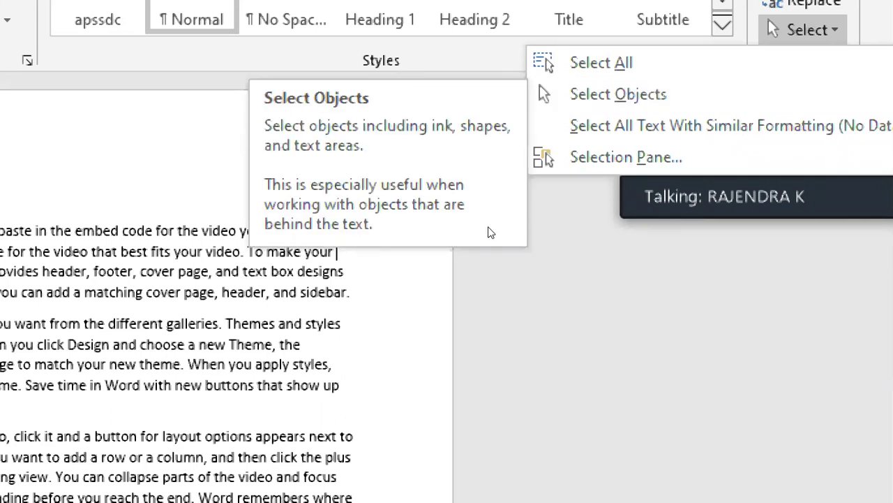
{"action": "left_click", "coordinate": [489, 227]}
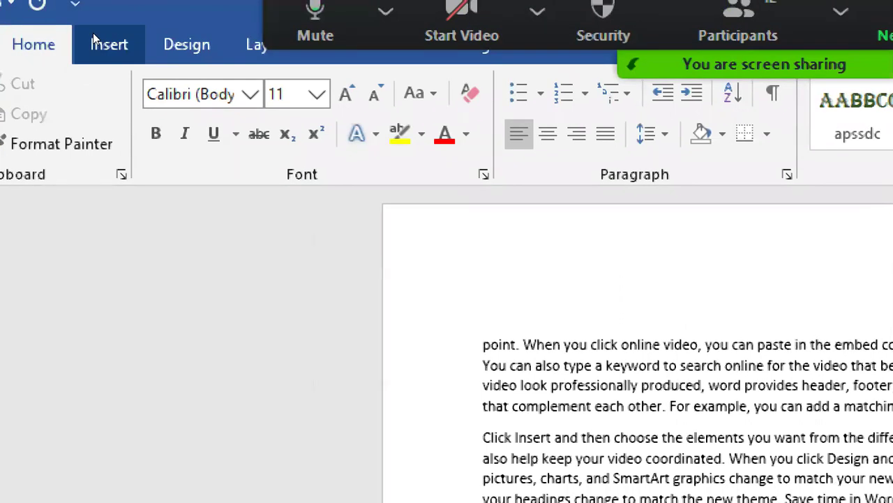
- Browse the built-in cover page designs and insert the Motion cover page
{"action": "left_click", "coordinate": [92, 33]}
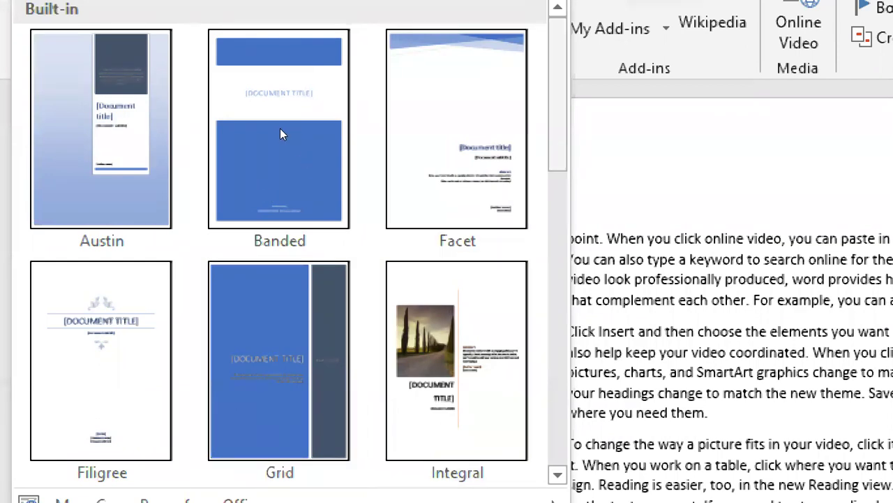
{"action": "scroll", "coordinate": [280, 140], "scroll_direction": "down", "scroll_amount": 3}
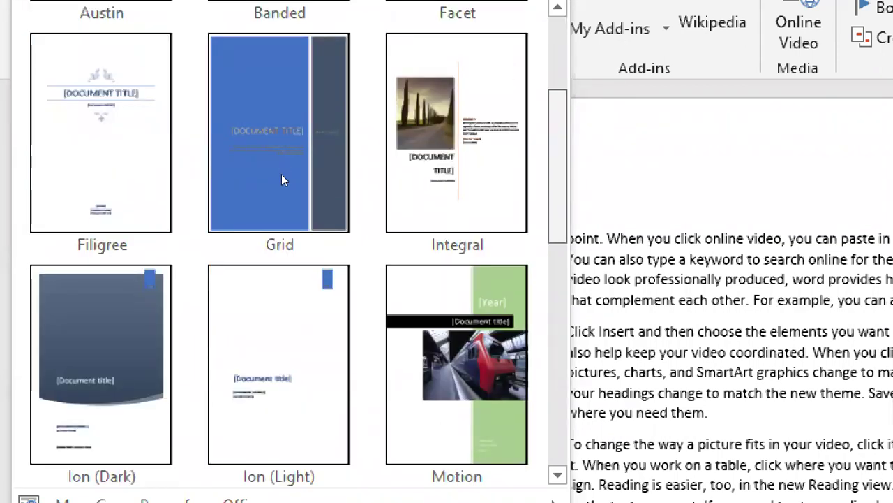
{"action": "scroll", "coordinate": [280, 183], "scroll_direction": "down", "scroll_amount": 3}
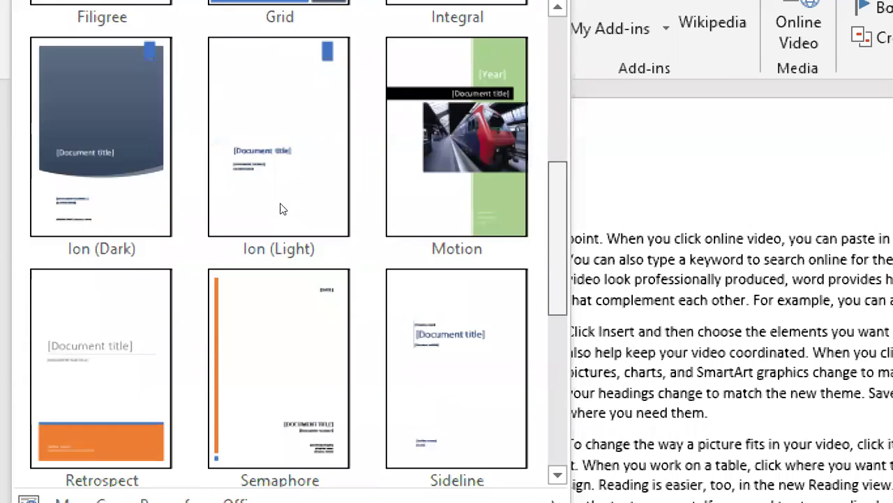
{"action": "scroll", "coordinate": [213, 153], "scroll_direction": "down", "scroll_amount": 1}
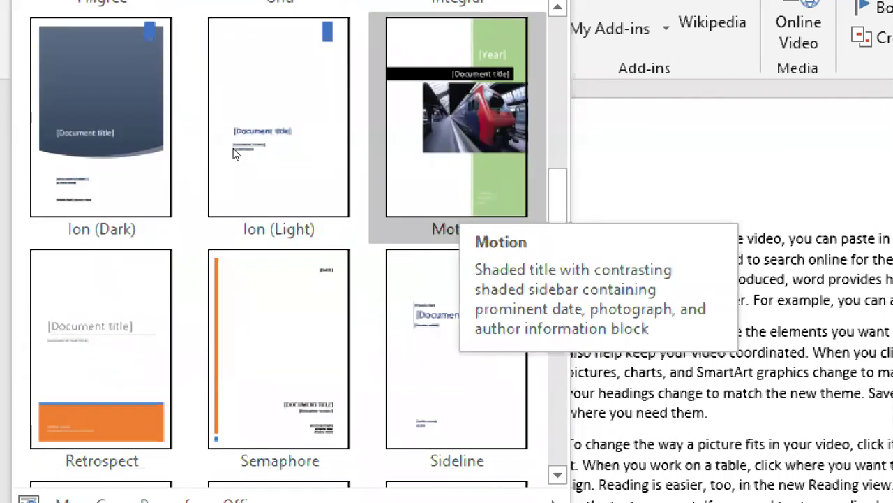
{"action": "key", "text": "Escape"}
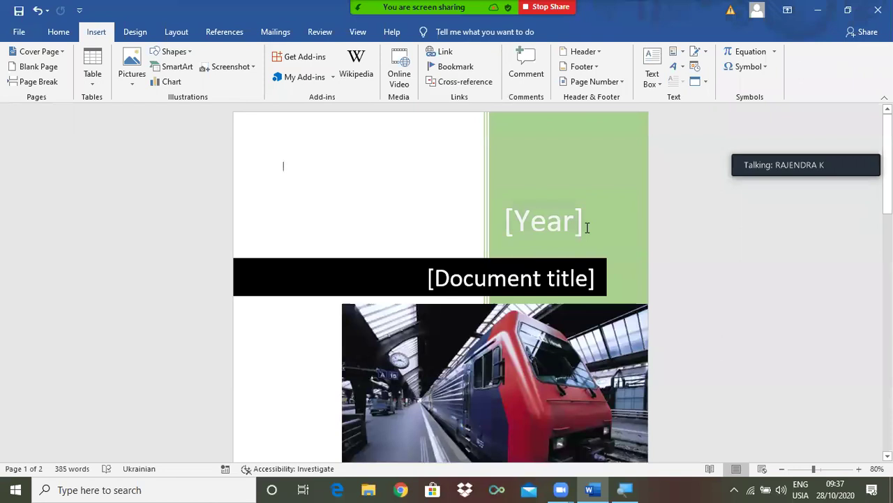
- Set the cover page's year to 2020 and its document title to Ms-office
{"action": "scroll", "coordinate": [587, 229], "scroll_direction": "up", "scroll_amount": 1}
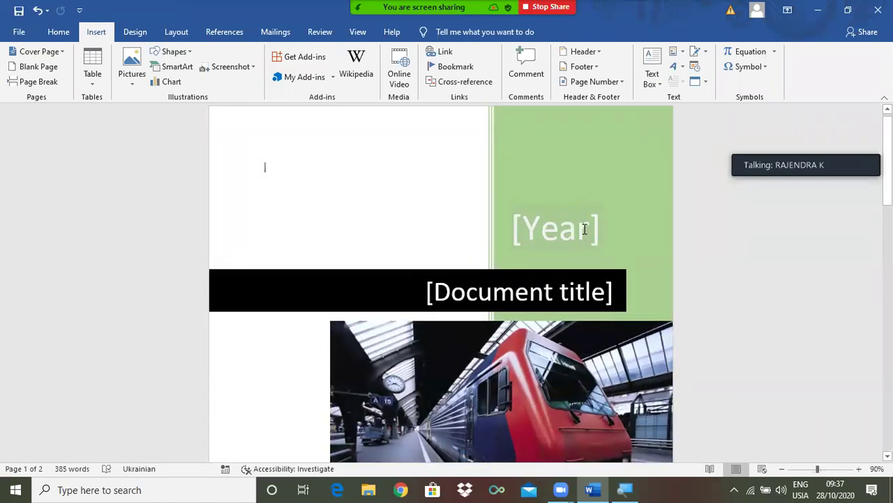
{"action": "left_click", "coordinate": [585, 229]}
{"action": "type", "text": "2020"}
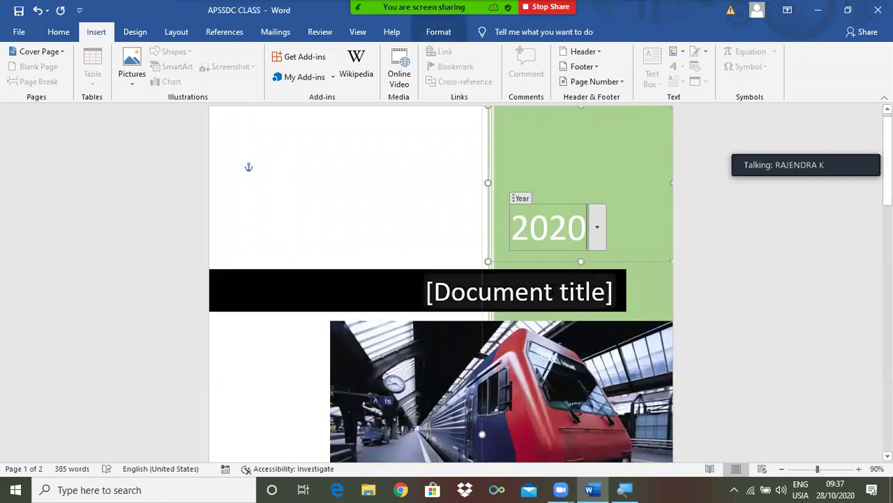
{"action": "left_click", "coordinate": [551, 293]}
{"action": "type", "text": "ms"}
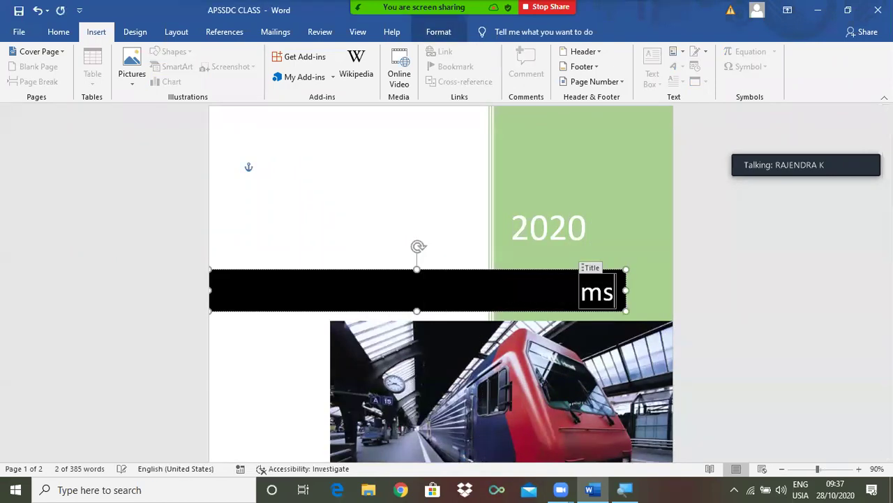
{"action": "type", "text": "-off"}
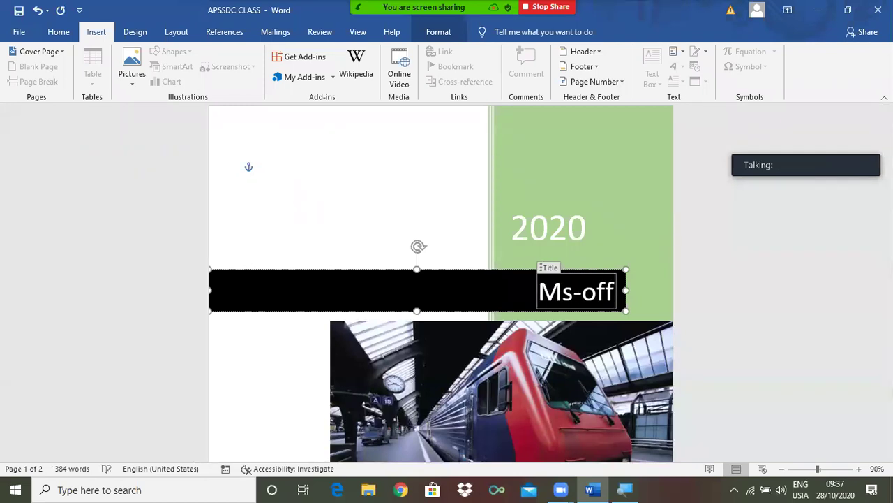
{"action": "type", "text": "ice"}
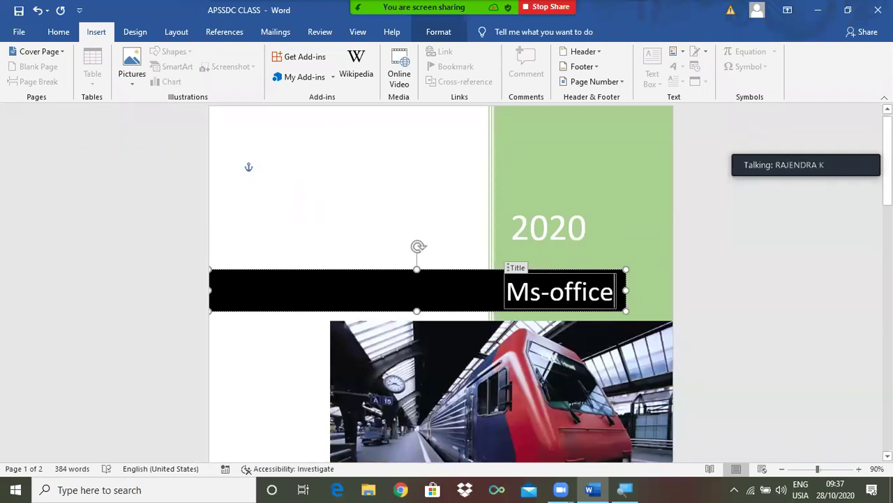
- Enter APSSDC as the company name near the bottom of the cover page
{"action": "left_click_drag", "start_coordinate": [888, 159], "coordinate": [678, 279]}
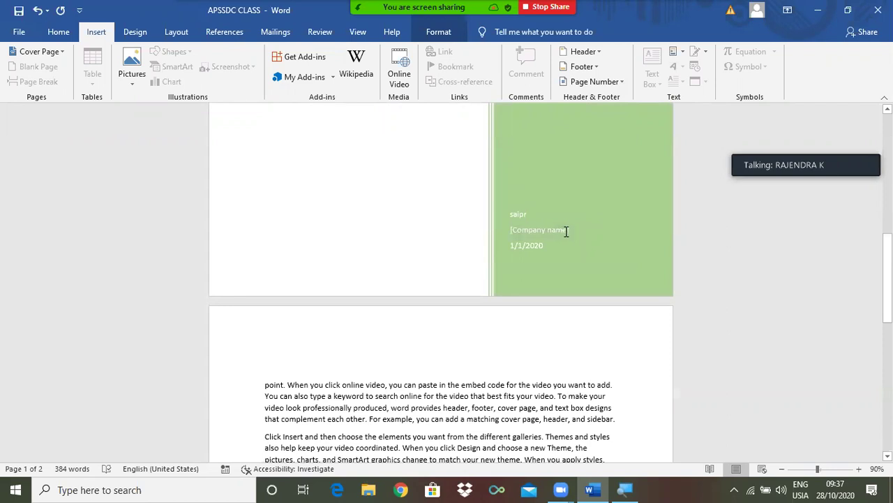
{"action": "left_click", "coordinate": [566, 231]}
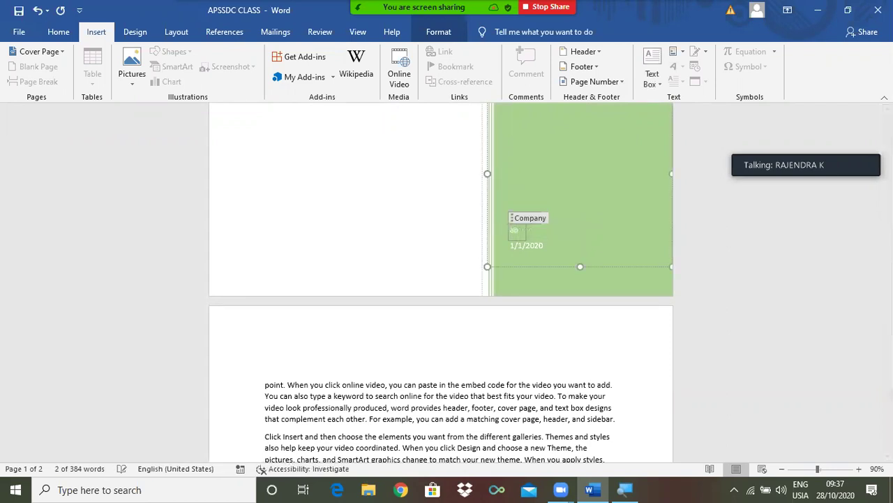
{"action": "key", "text": "BackSpace"}
{"action": "type", "text": "APSSDC"}
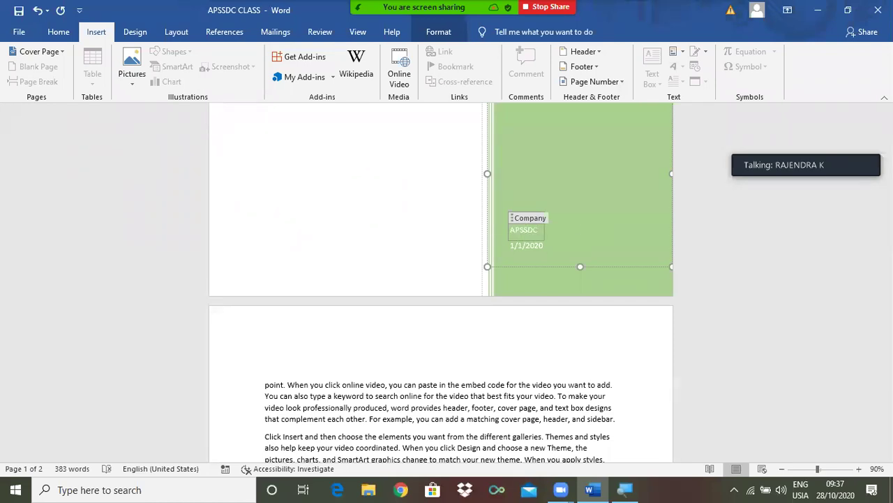
{"action": "left_click_drag", "start_coordinate": [887, 274], "coordinate": [888, 167]}
{"action": "scroll", "coordinate": [702, 246], "scroll_direction": "down", "scroll_amount": 2}
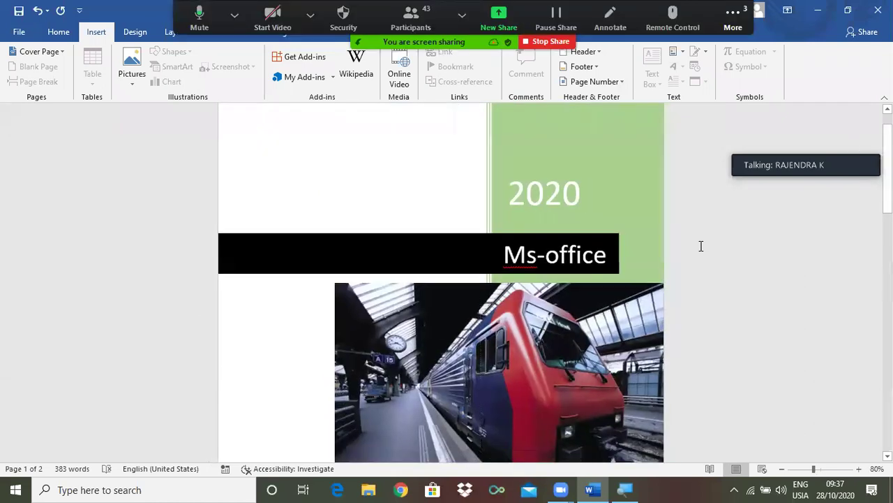
{"action": "scroll", "coordinate": [701, 246], "scroll_direction": "down", "scroll_amount": 2}
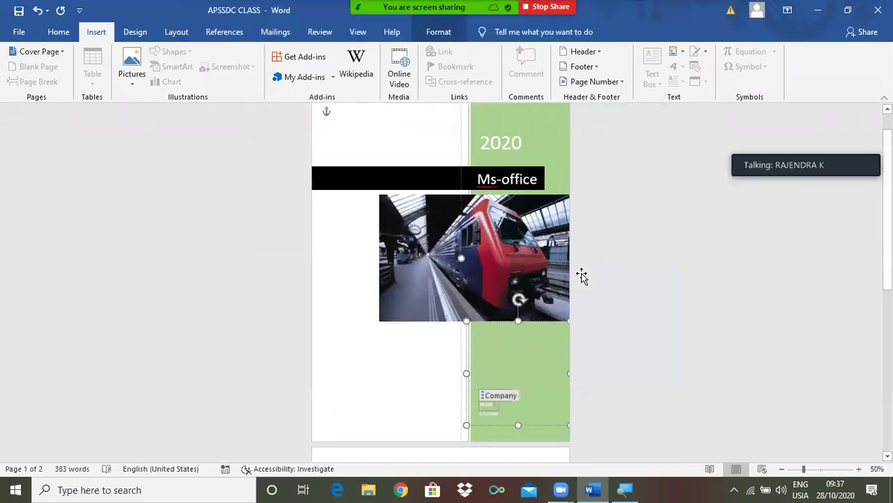
{"action": "scroll", "coordinate": [648, 277], "scroll_direction": "up", "scroll_amount": 2}
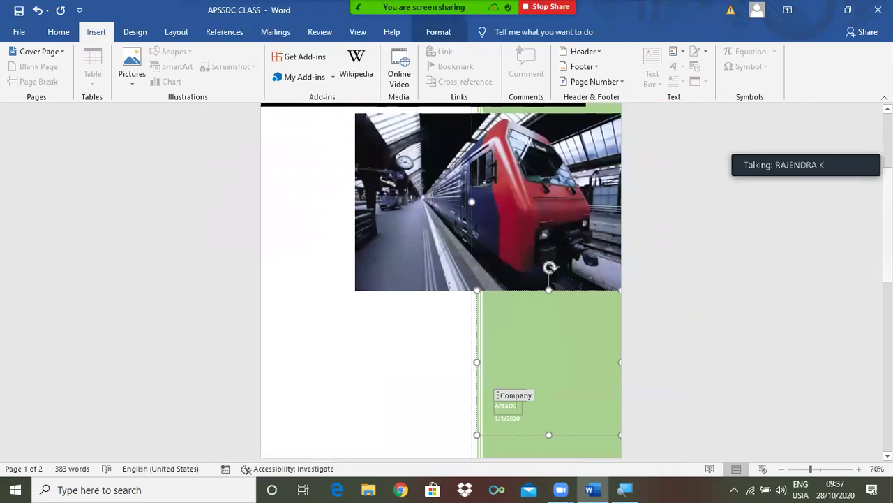
- Insert the built-in Filigree cover page in place of the Motion cover page
{"action": "scroll", "coordinate": [707, 222], "scroll_direction": "up", "scroll_amount": 4}
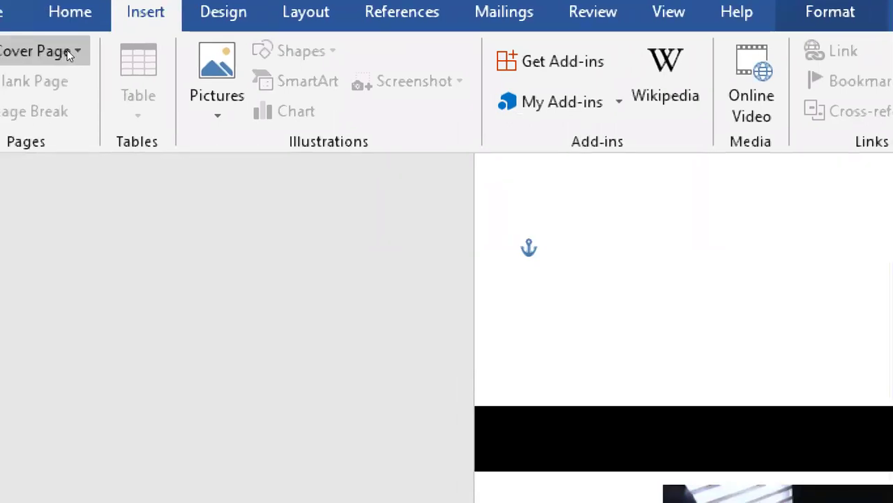
{"action": "left_click", "coordinate": [63, 53]}
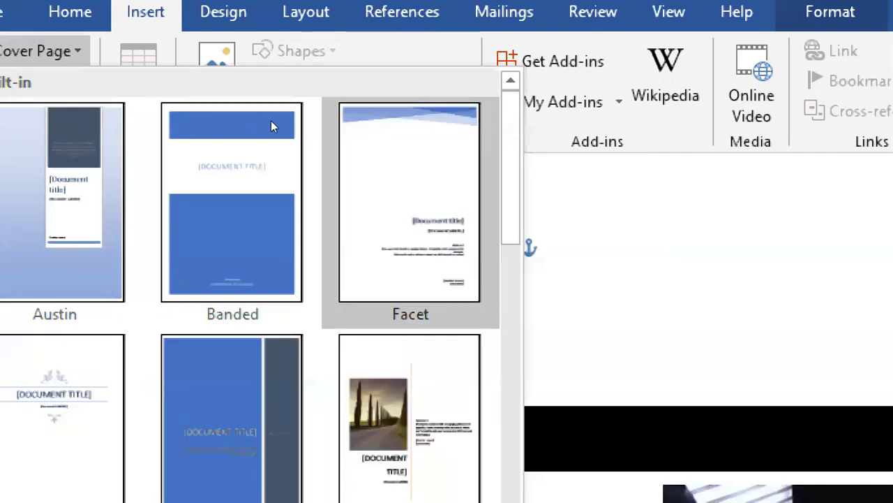
{"action": "scroll", "coordinate": [277, 138], "scroll_direction": "down", "scroll_amount": 3}
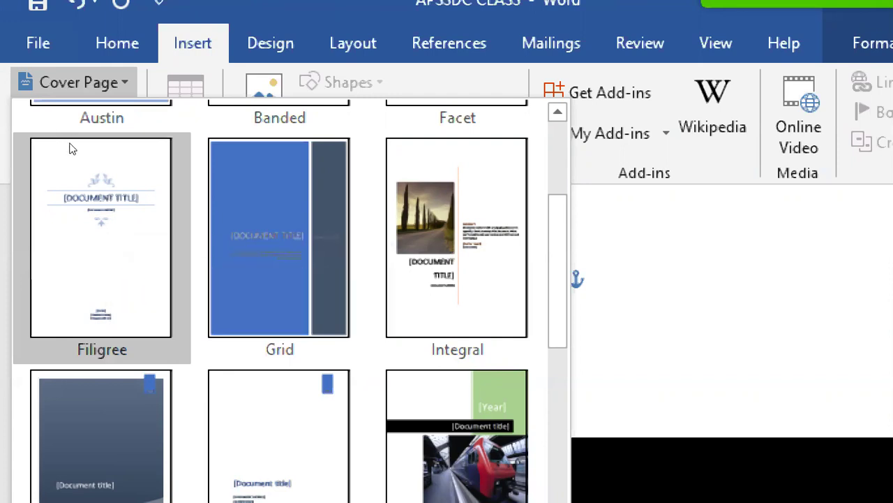
{"action": "left_click", "coordinate": [45, 135]}
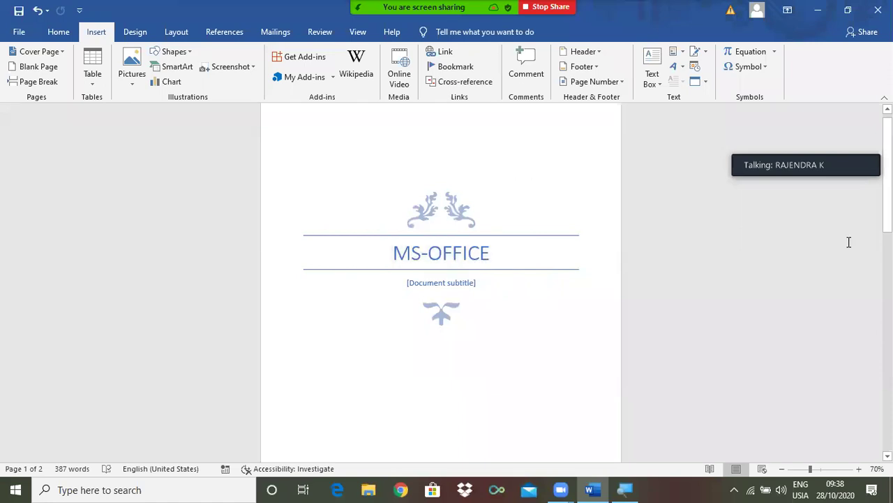
- Set the cover page's document subtitle to MS-WORD
{"action": "mouse_move", "coordinate": [887, 214]}
{"action": "left_mouse_down"}
{"action": "mouse_move", "coordinate": [887, 237]}
{"action": "mouse_move", "coordinate": [888, 211]}
{"action": "left_mouse_up"}
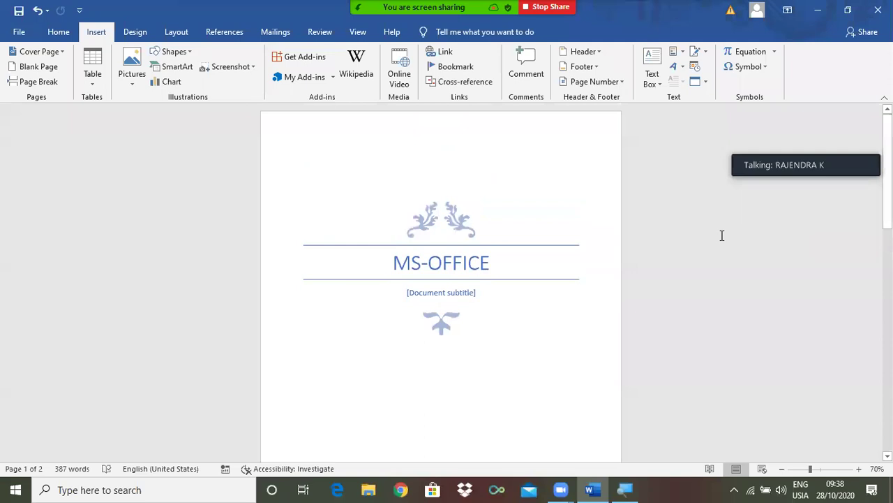
{"action": "scroll", "coordinate": [723, 235], "scroll_direction": "up", "scroll_amount": 3}
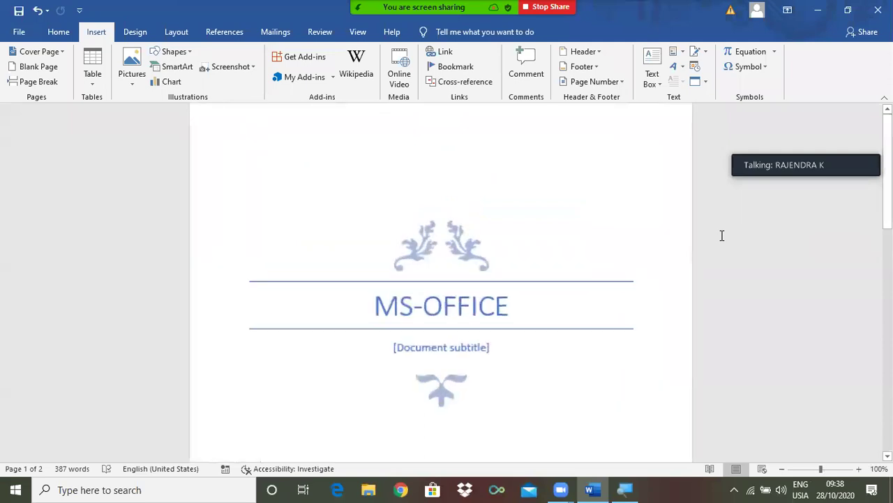
{"action": "left_click", "coordinate": [485, 353]}
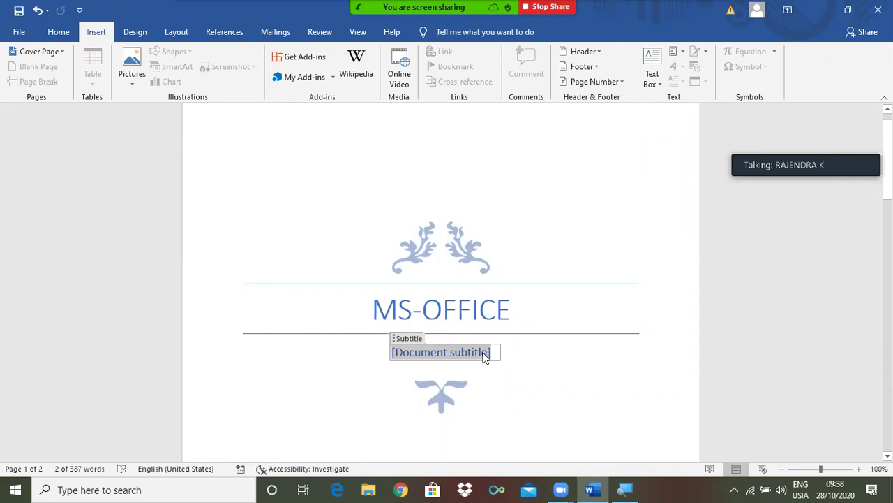
{"action": "type", "text": "MS-WORD"}
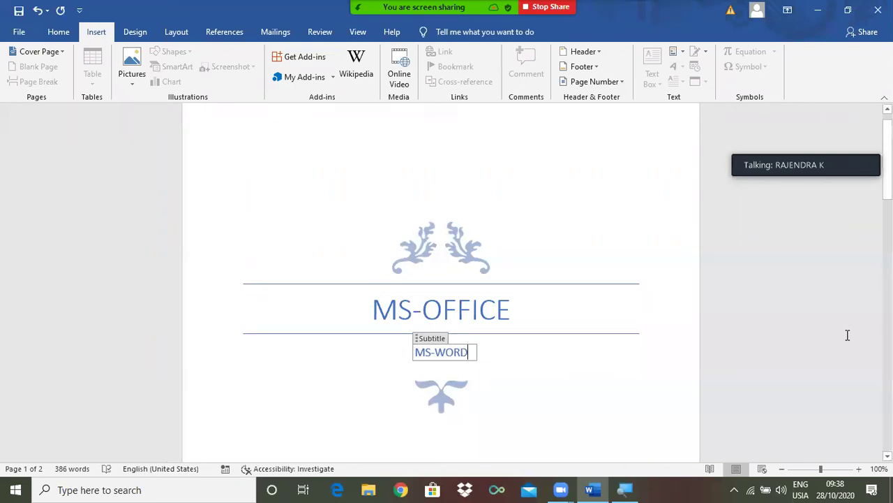
- Enter VIJAYAWADA as the company address at the foot of the cover page and deselect the text block
{"action": "left_click_drag", "start_coordinate": [887, 139], "coordinate": [872, 282]}
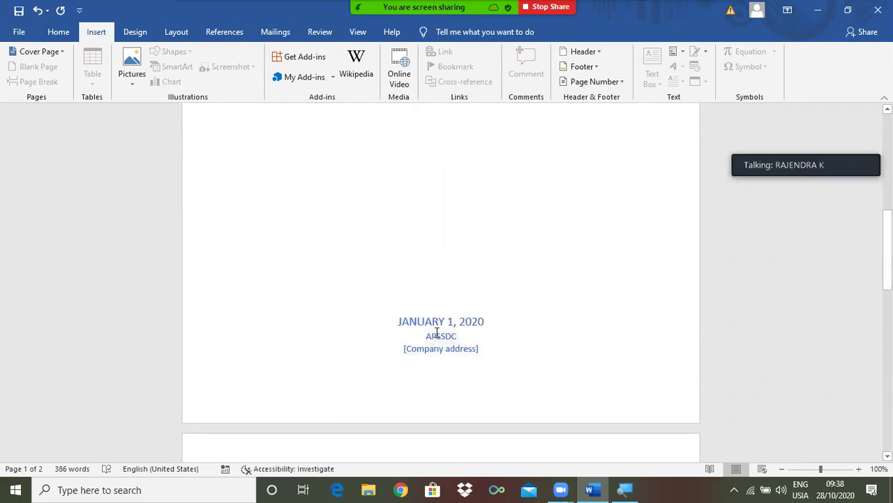
{"action": "left_click", "coordinate": [469, 352]}
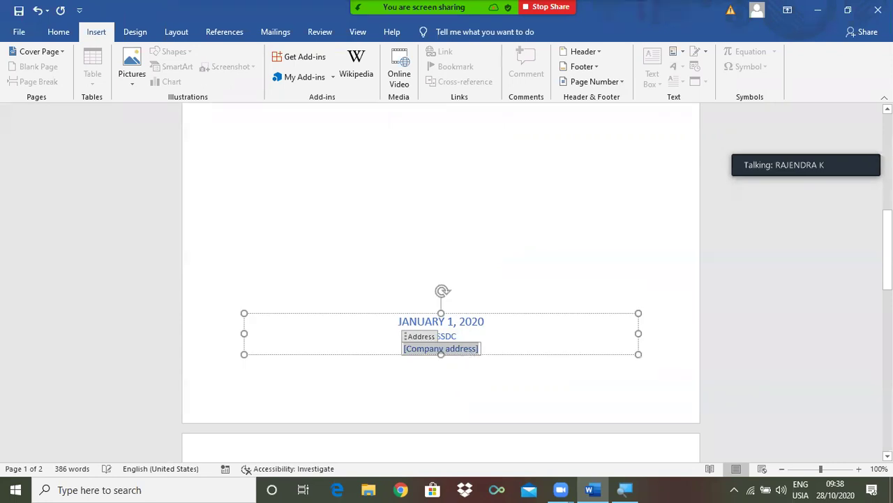
{"action": "type", "text": "VIJAYAWADA"}
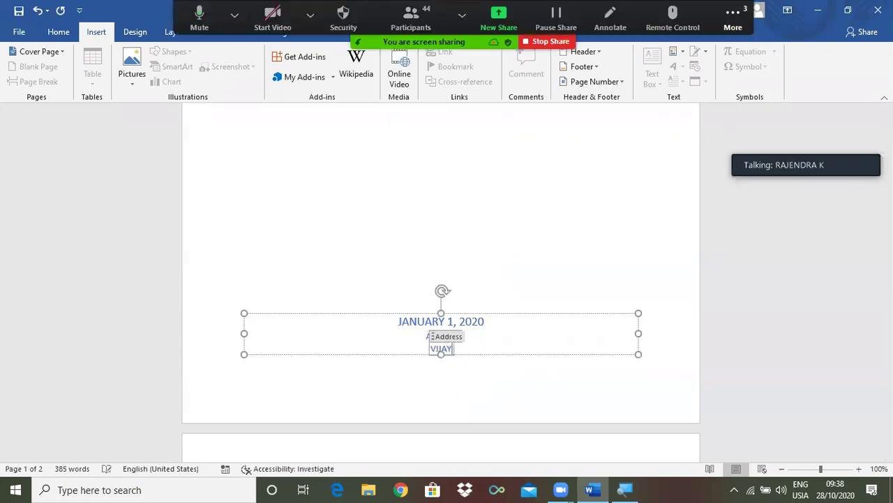
{"action": "left_click", "coordinate": [542, 265]}
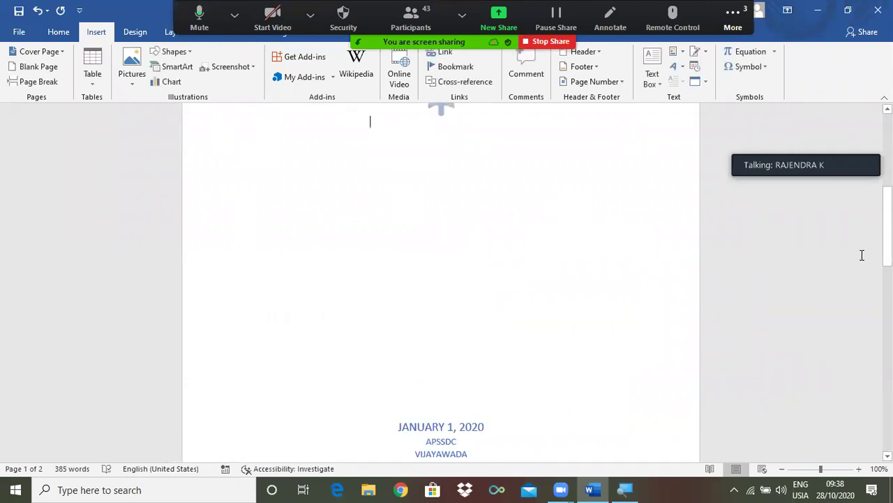
- Check the finished cover page and replace it with the Office.com cover page design that has the photo of books
{"action": "left_click_drag", "start_coordinate": [888, 238], "coordinate": [888, 225]}
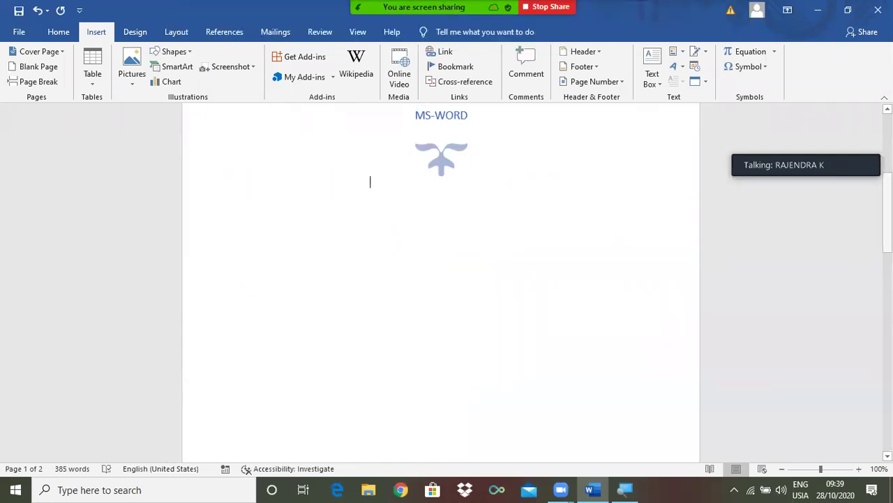
{"action": "scroll", "coordinate": [711, 281], "scroll_direction": "up", "scroll_amount": 1}
{"action": "scroll", "coordinate": [711, 282], "scroll_direction": "down", "scroll_amount": 4, "text": "ctrl"}
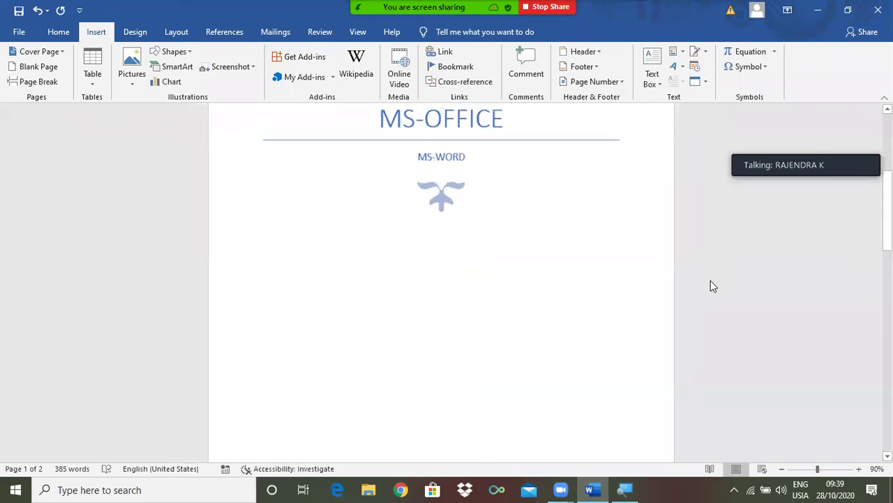
{"action": "scroll", "coordinate": [711, 282], "scroll_direction": "down", "scroll_amount": 1}
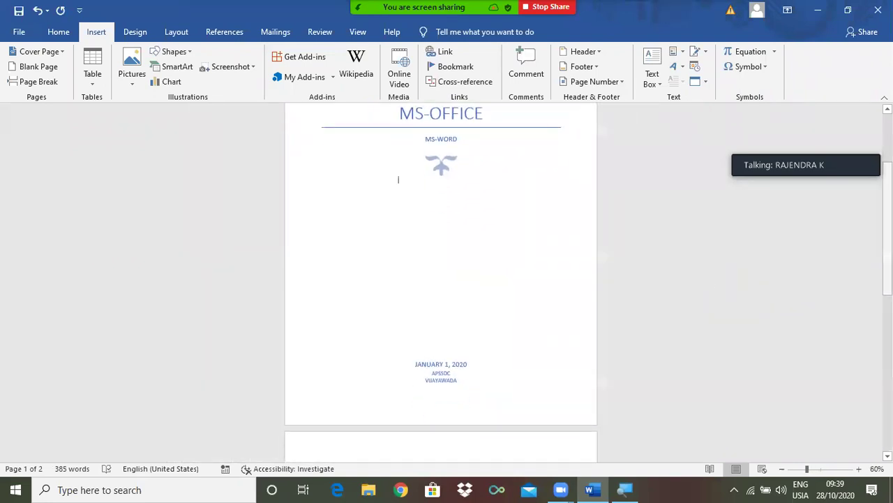
{"action": "left_click_drag", "start_coordinate": [887, 258], "coordinate": [888, 208]}
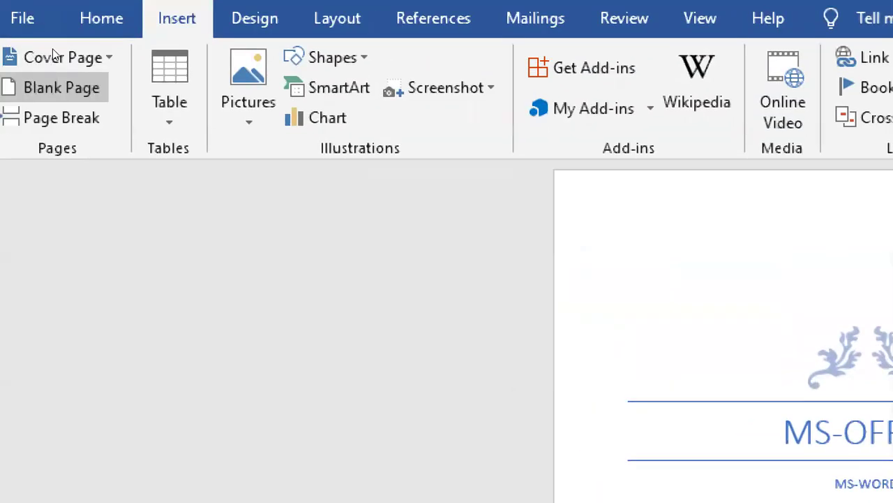
{"action": "left_click", "coordinate": [15, 54]}
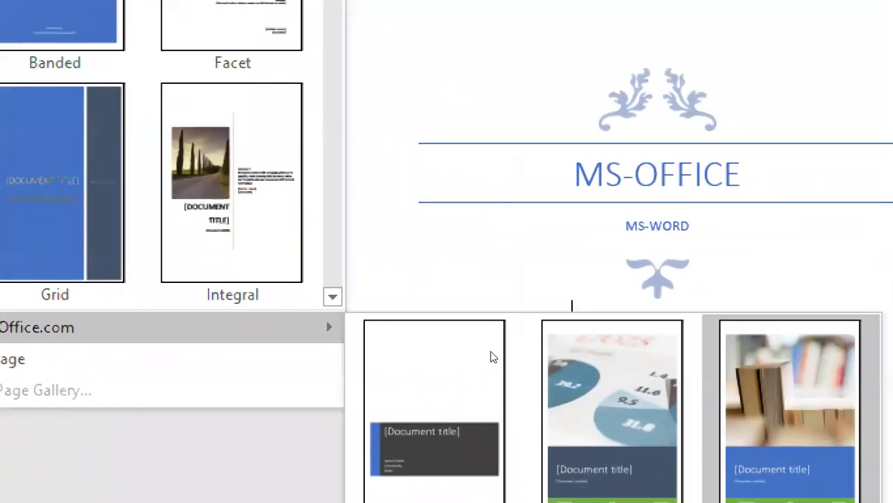
{"action": "left_click", "coordinate": [491, 357]}
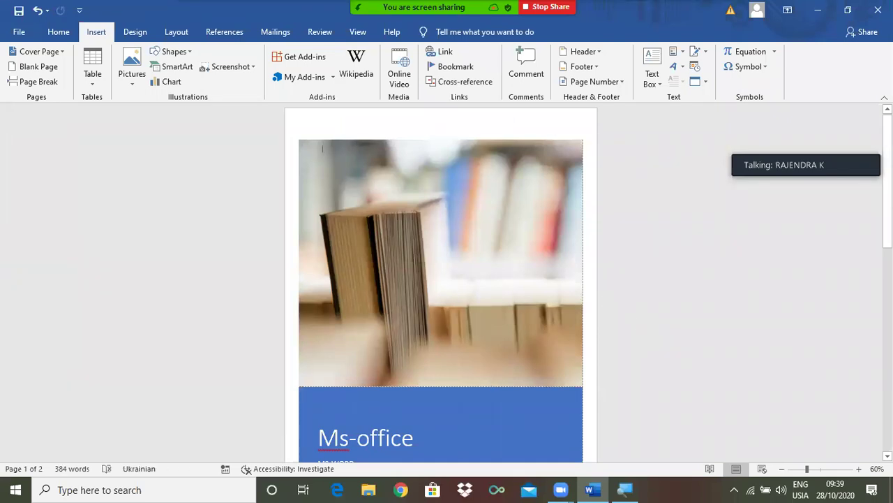
- Examine the new cover page's course title, date and author fields in the green band below the title
{"action": "left_click_drag", "start_coordinate": [887, 182], "coordinate": [887, 210]}
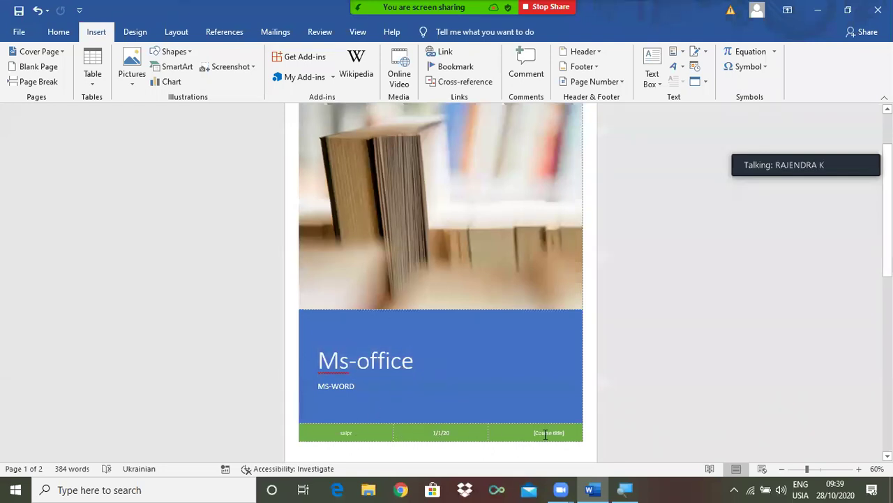
{"action": "scroll", "coordinate": [862, 335], "scroll_direction": "up", "scroll_amount": 4}
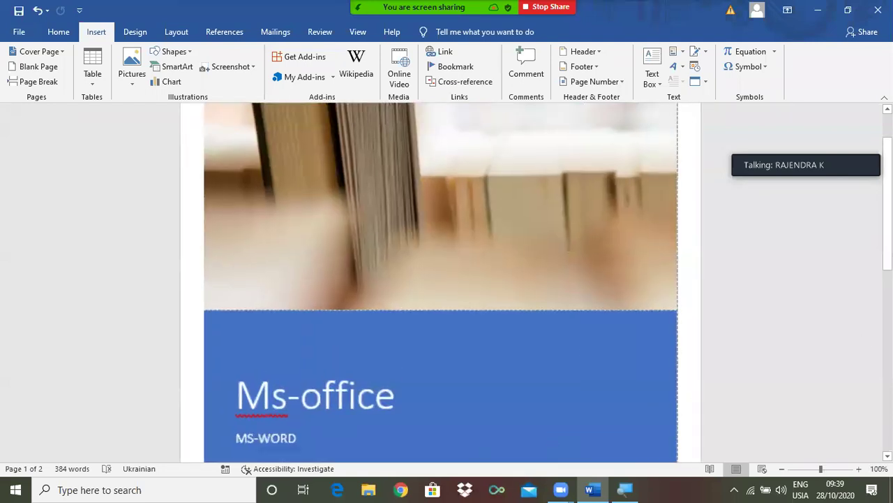
{"action": "left_click_drag", "start_coordinate": [887, 208], "coordinate": [887, 266]}
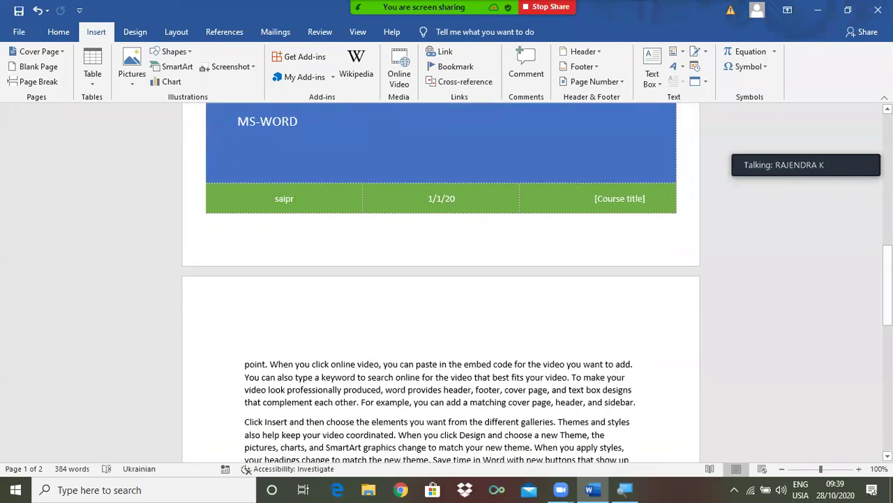
{"action": "left_click", "coordinate": [634, 198]}
{"action": "left_click", "coordinate": [471, 198]}
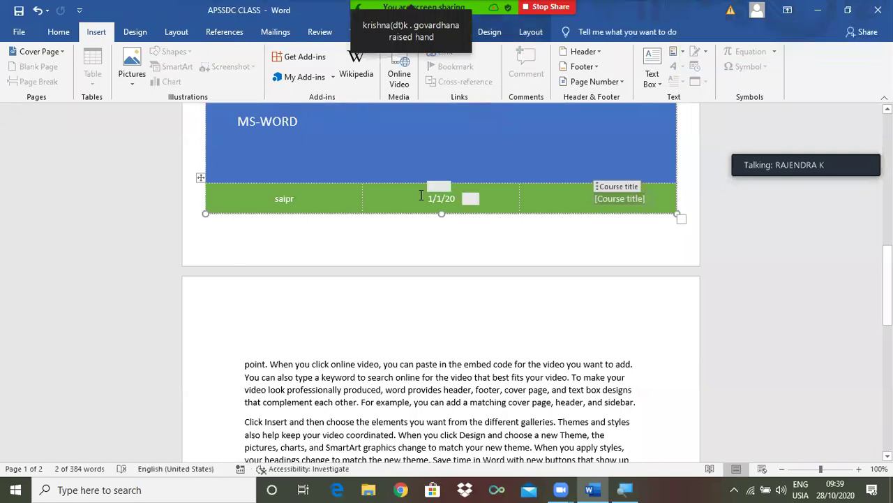
{"action": "left_click", "coordinate": [316, 203]}
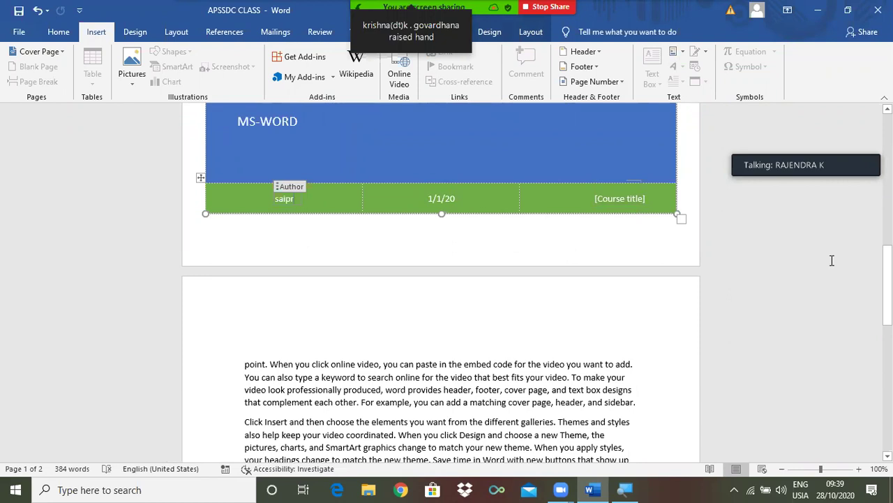
{"action": "left_click_drag", "start_coordinate": [887, 271], "coordinate": [887, 168]}
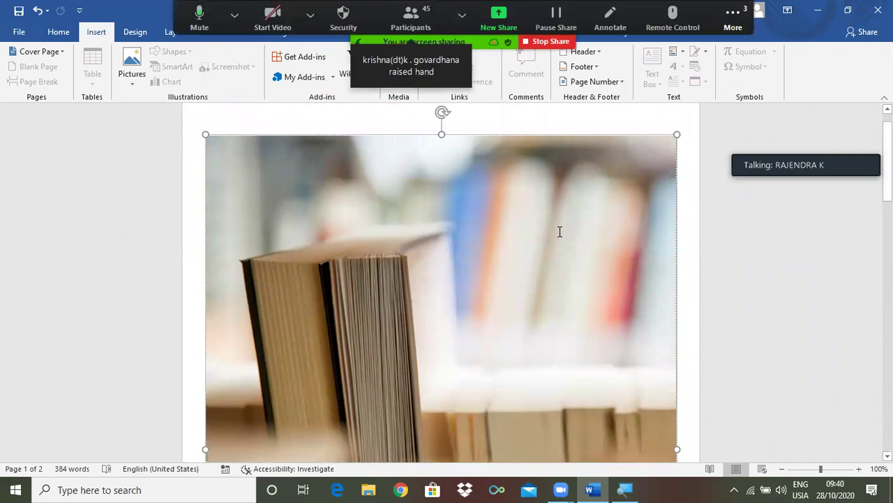
- Try deleting the book photo from the cover page and undo the deletion
{"action": "left_click", "coordinate": [371, 170]}
{"action": "left_click_drag", "start_coordinate": [887, 176], "coordinate": [887, 219]}
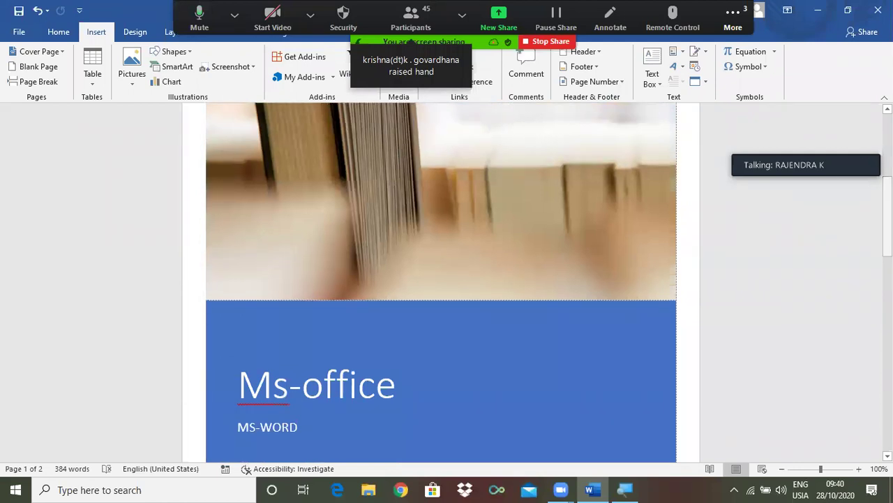
{"action": "left_click_drag", "start_coordinate": [887, 227], "coordinate": [887, 160]}
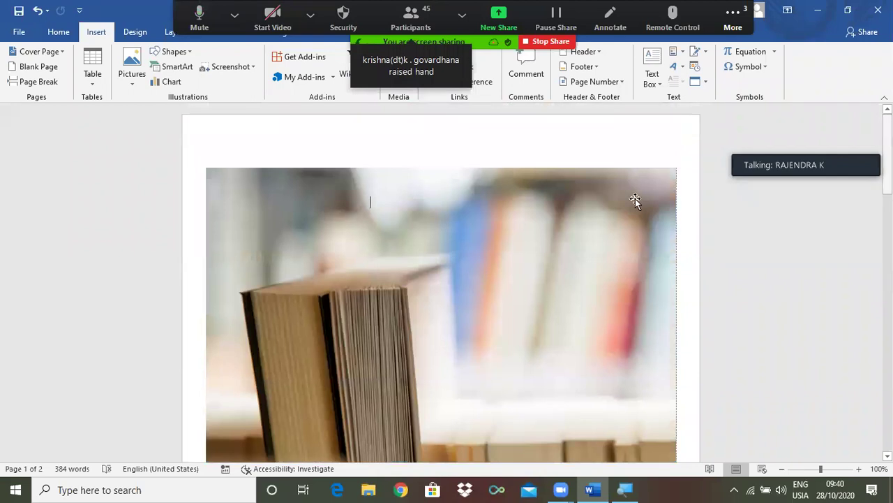
{"action": "left_click", "coordinate": [609, 212]}
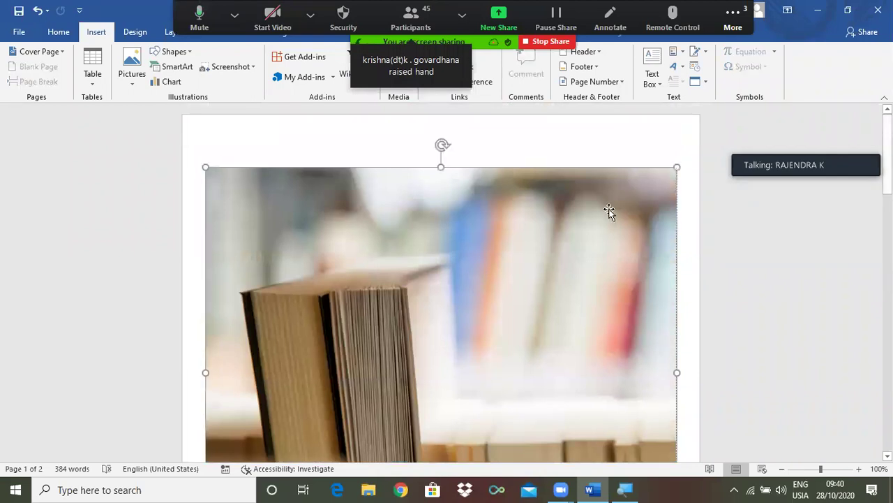
{"action": "key", "text": "Delete"}
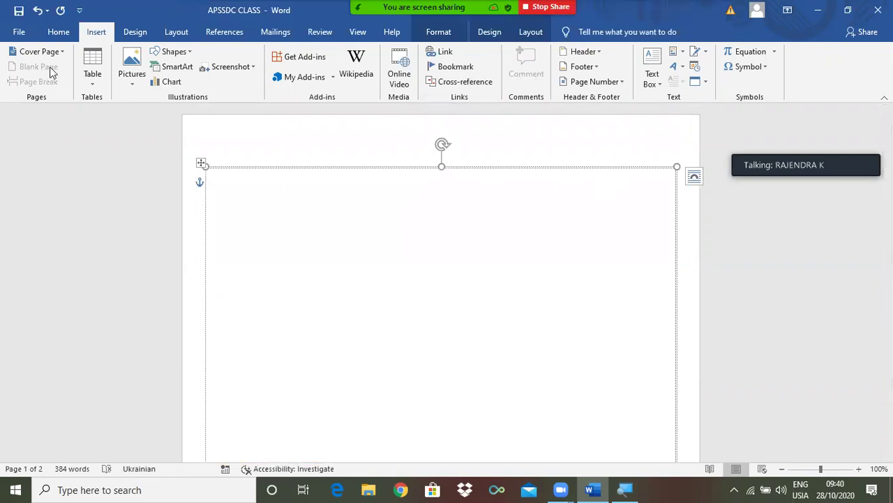
{"action": "key", "text": "ctrl+z"}
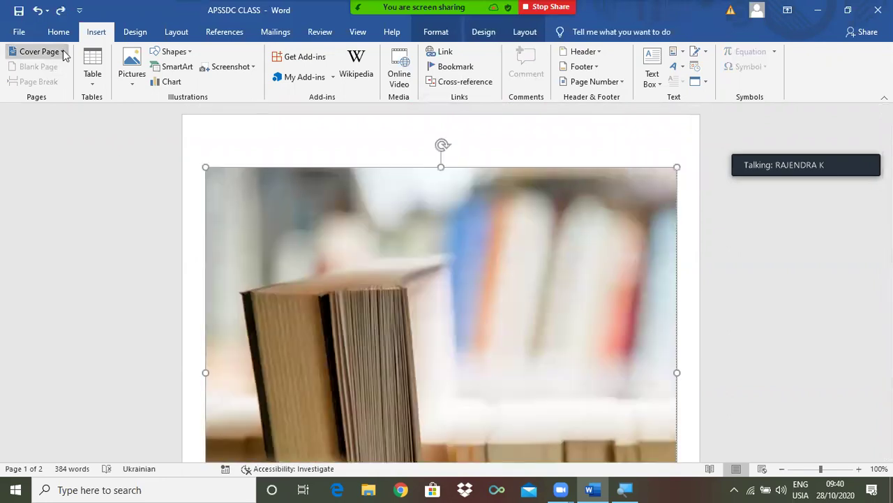
- Remove the current cover page from the document with the Cover Page command
{"action": "left_click", "coordinate": [63, 51]}
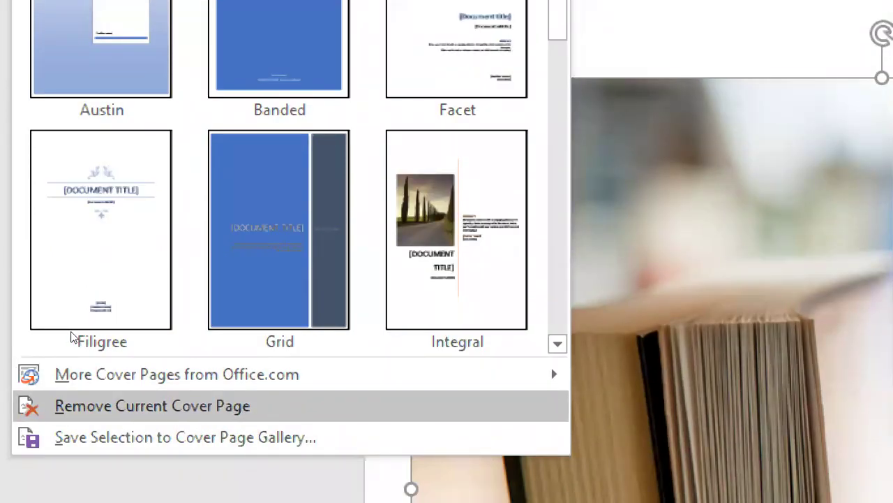
{"action": "key", "text": "Return"}
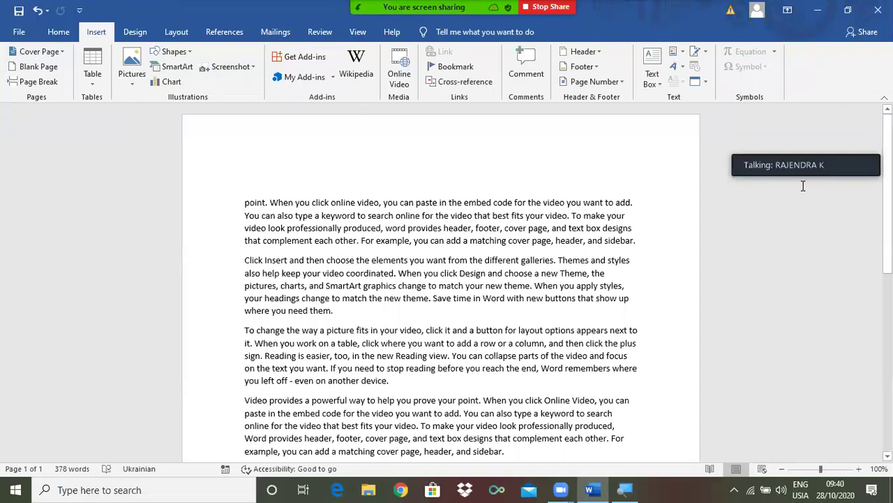
- Minimize the document, open the cover page document from the desktop, and view its whole MS OFFICE page
{"action": "left_click", "coordinate": [817, 11]}
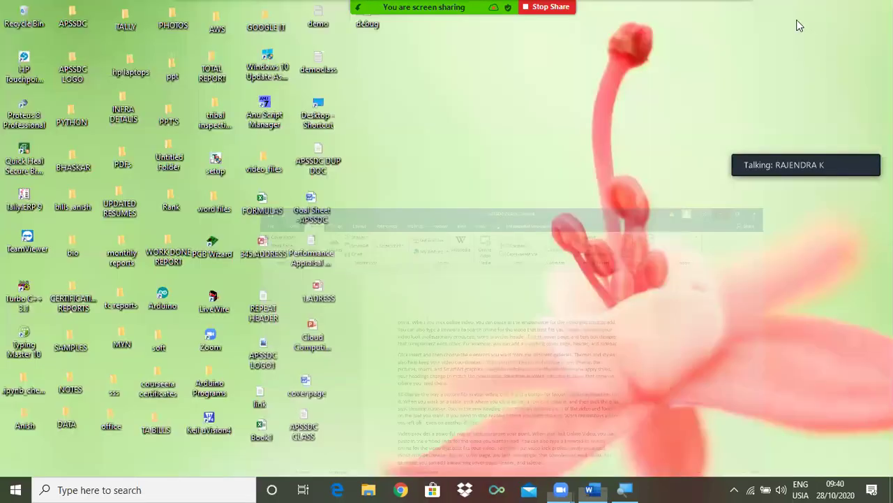
{"action": "left_click", "coordinate": [304, 384]}
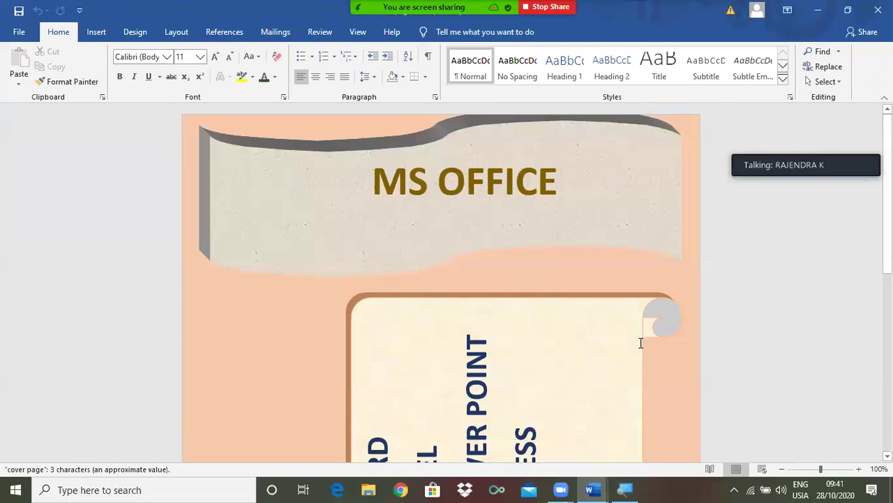
{"action": "scroll", "coordinate": [640, 343], "scroll_direction": "down", "scroll_amount": 1}
{"action": "scroll", "coordinate": [640, 343], "scroll_direction": "down", "scroll_amount": 2, "text": "ctrl"}
{"action": "scroll", "coordinate": [640, 343], "scroll_direction": "down", "scroll_amount": 3, "text": "ctrl"}
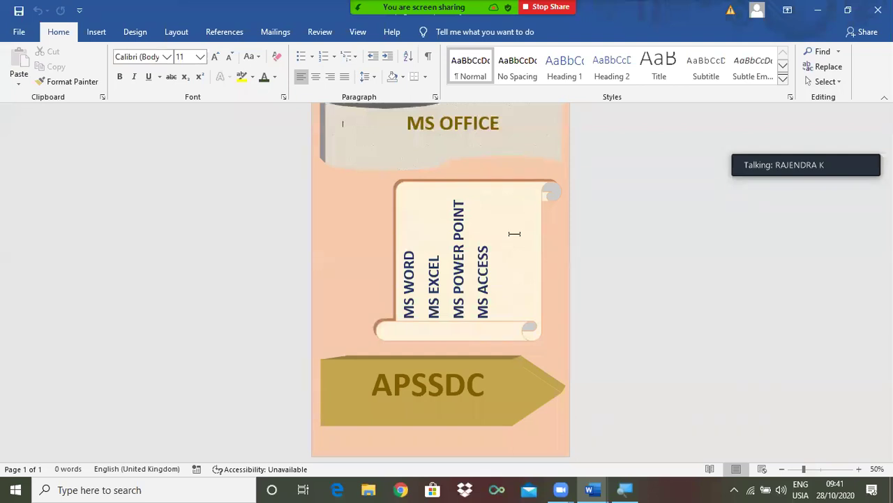
- Save the entire MS OFFICE cover design as a building block named APSSDC in the Cover Pages gallery, General category
{"action": "key", "text": "ctrl+a"}
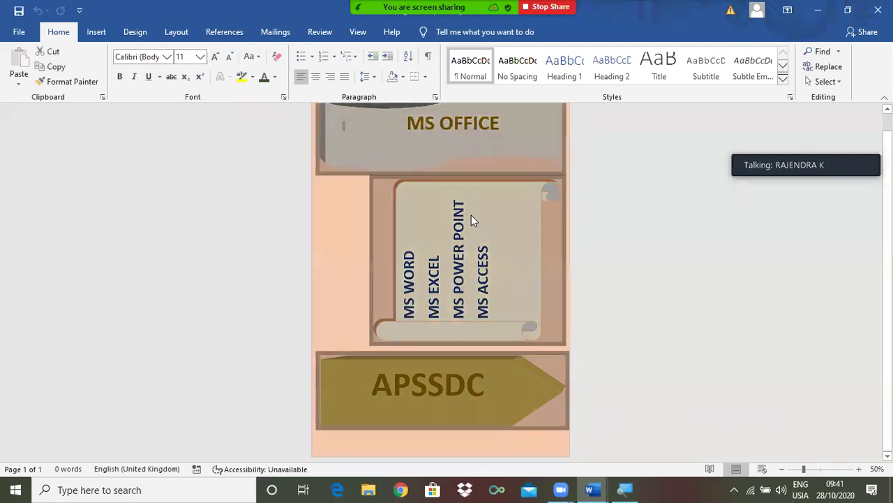
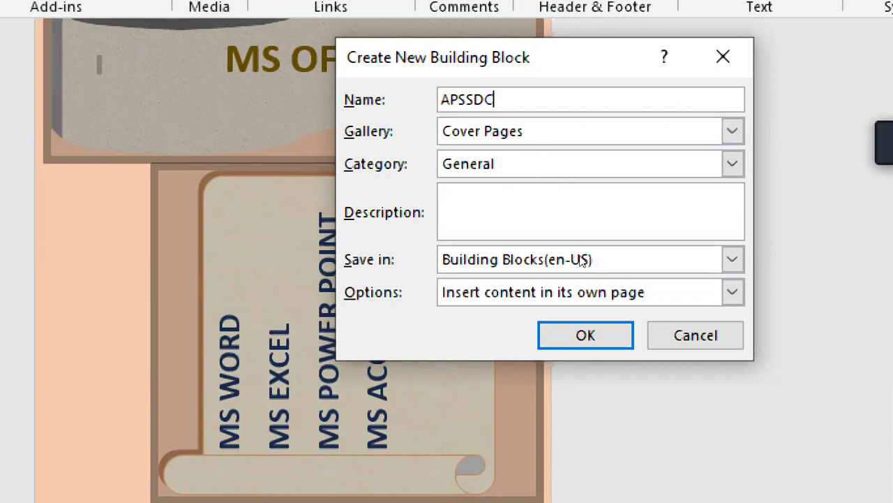
{"action": "key", "text": "Return"}
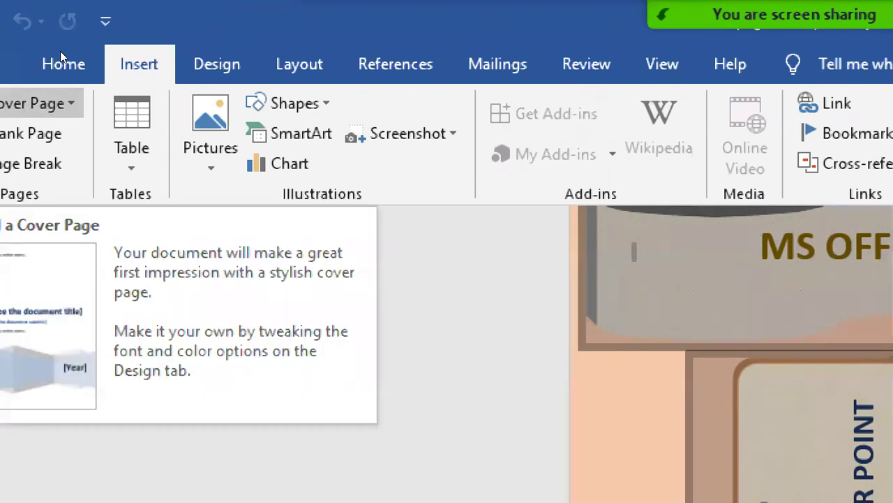
- Look through the whole Cover Page gallery down to its last entries, and minimize the cover page document to return to the text document
{"action": "left_click", "coordinate": [38, 103]}
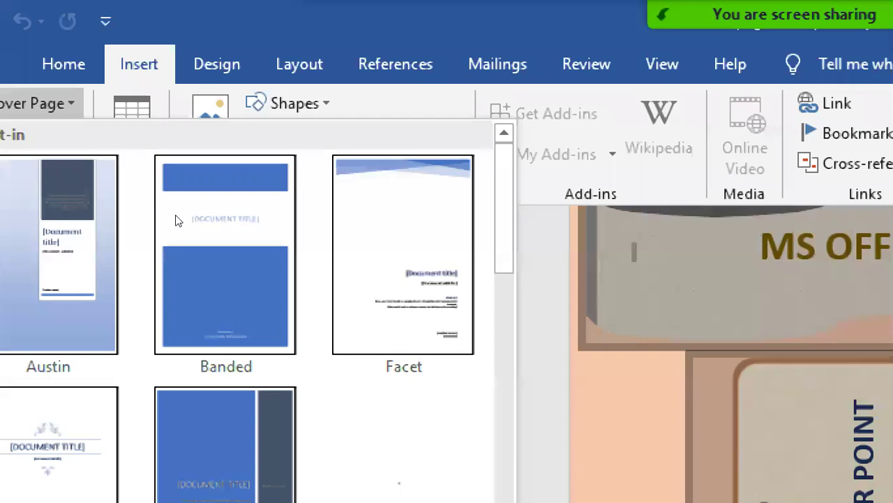
{"action": "scroll", "coordinate": [275, 146], "scroll_direction": "down", "scroll_amount": 3}
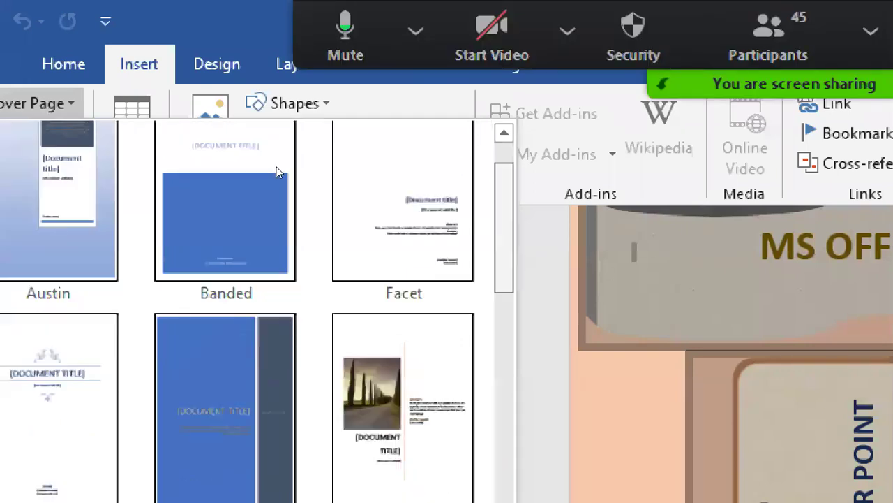
{"action": "scroll", "coordinate": [278, 184], "scroll_direction": "down", "scroll_amount": 3}
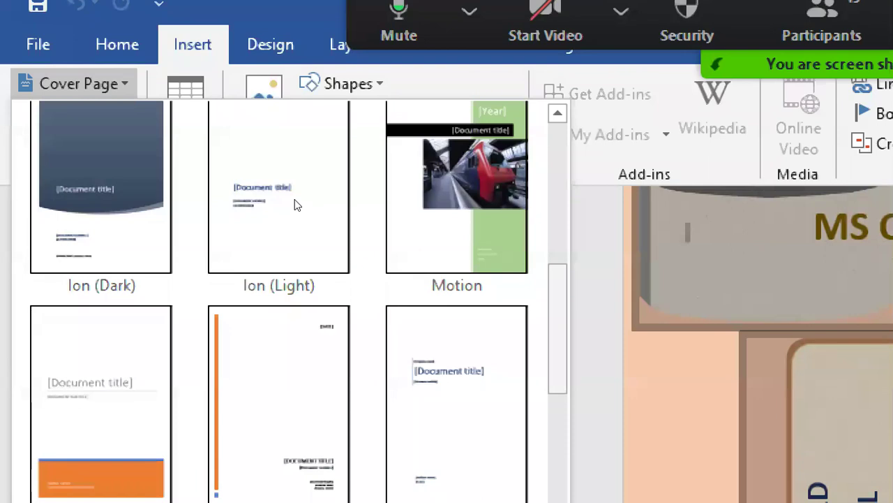
{"action": "scroll", "coordinate": [278, 195], "scroll_direction": "down", "scroll_amount": 6}
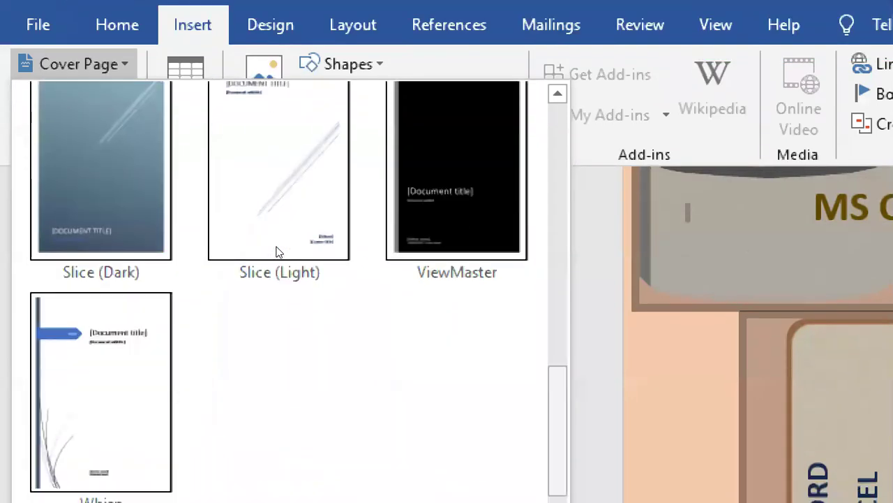
{"action": "scroll", "coordinate": [278, 272], "scroll_direction": "down", "scroll_amount": 3}
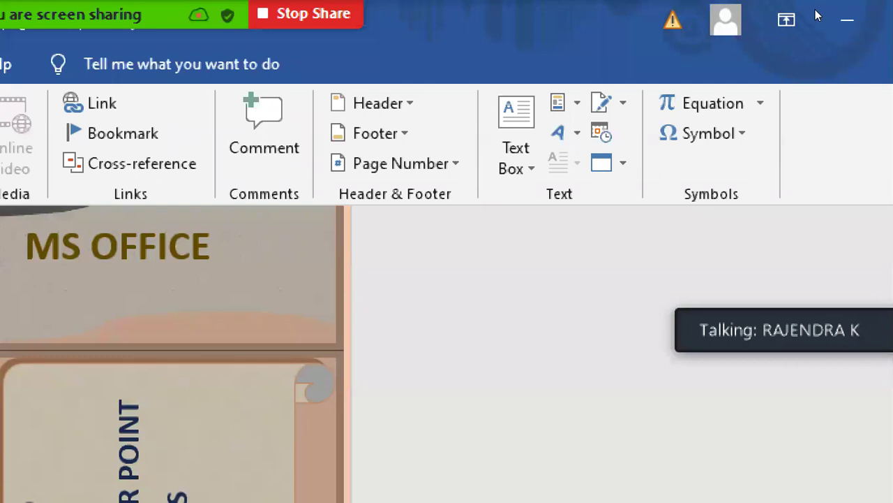
{"action": "left_click", "coordinate": [822, 13]}
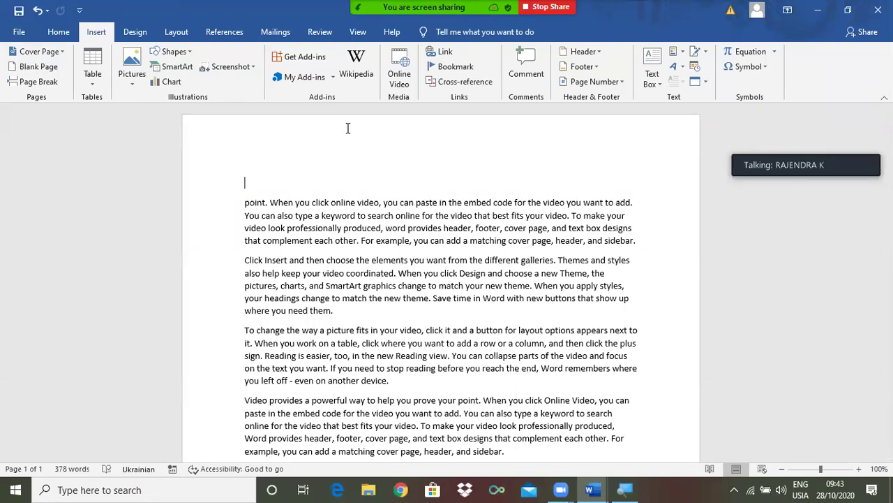
{"action": "left_click", "coordinate": [21, 32]}
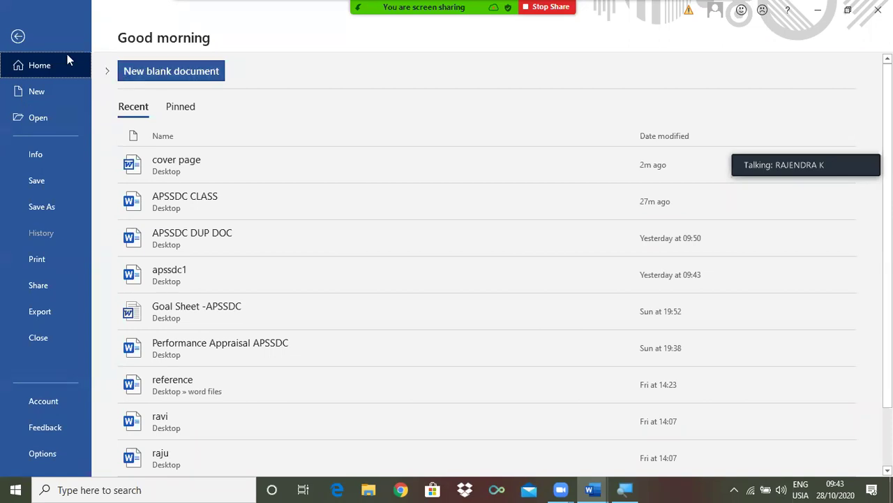
{"action": "left_click", "coordinate": [18, 36]}
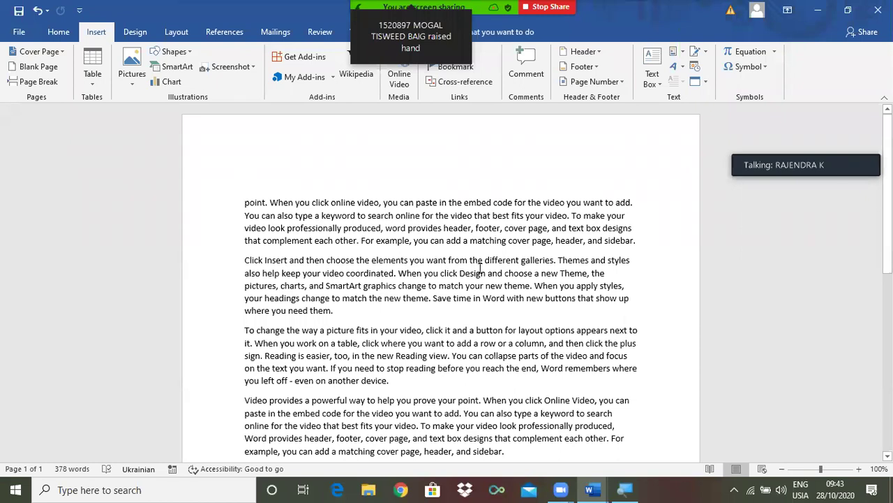
- Insert two blank pages ahead of the document text
{"action": "left_click", "coordinate": [53, 70]}
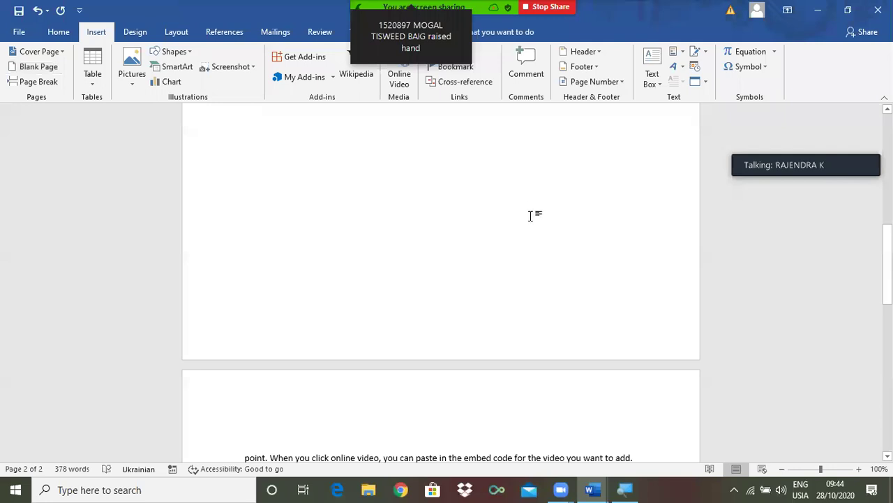
{"action": "left_click_drag", "start_coordinate": [888, 257], "coordinate": [888, 153]}
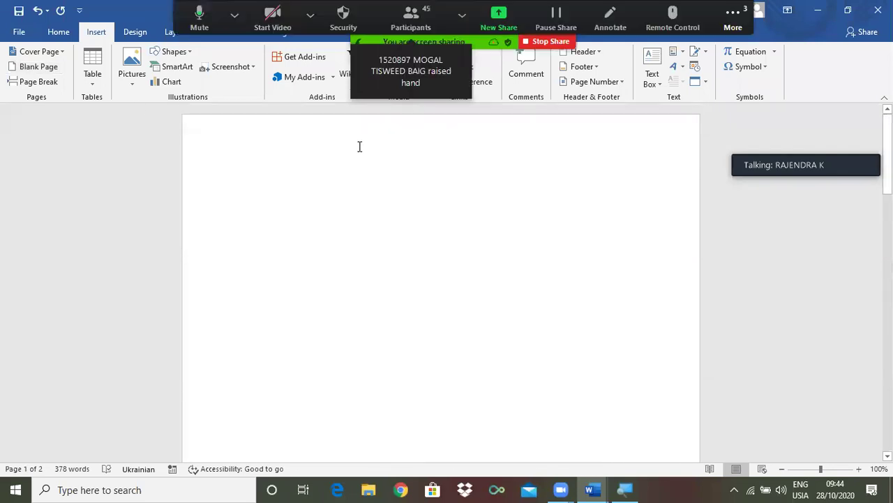
{"action": "left_click", "coordinate": [39, 68]}
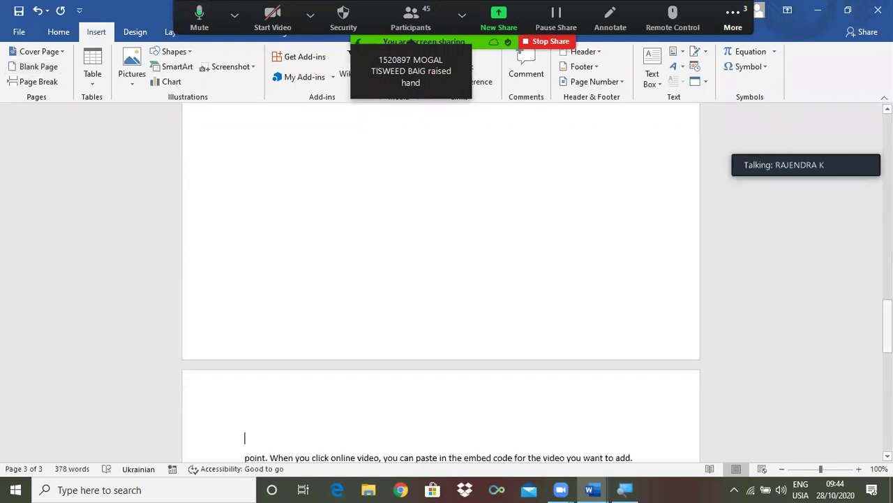
- Insert page breaks before the paragraph starting "To change the way" and before the first paragraph starting "Click Insert", and review the split pages
{"action": "left_click_drag", "start_coordinate": [888, 325], "coordinate": [888, 370]}
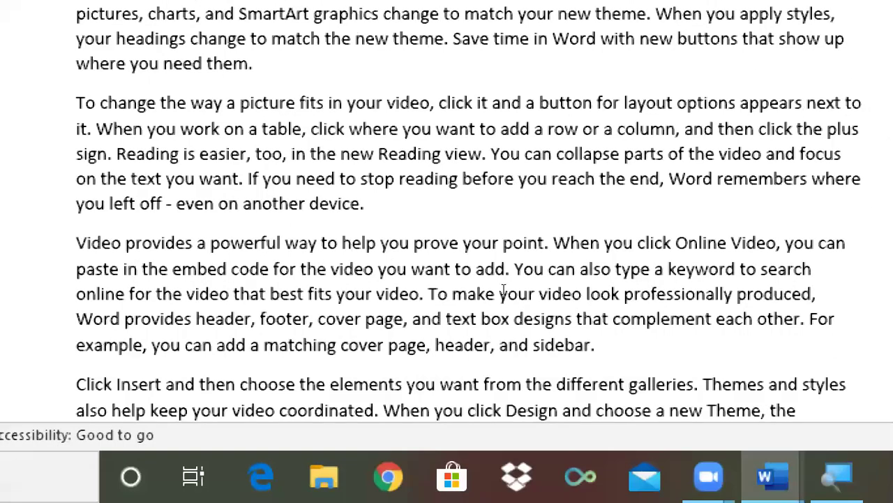
{"action": "scroll", "coordinate": [618, 307], "scroll_direction": "down", "scroll_amount": 1}
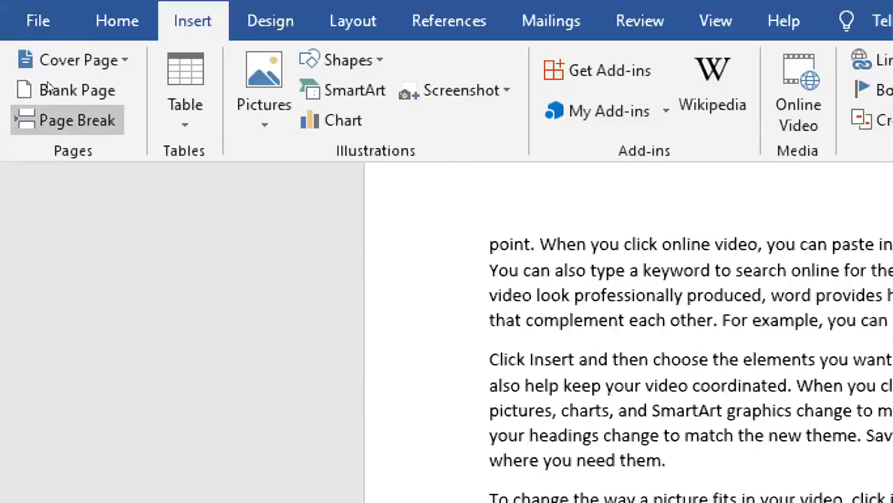
{"action": "left_click", "coordinate": [49, 120]}
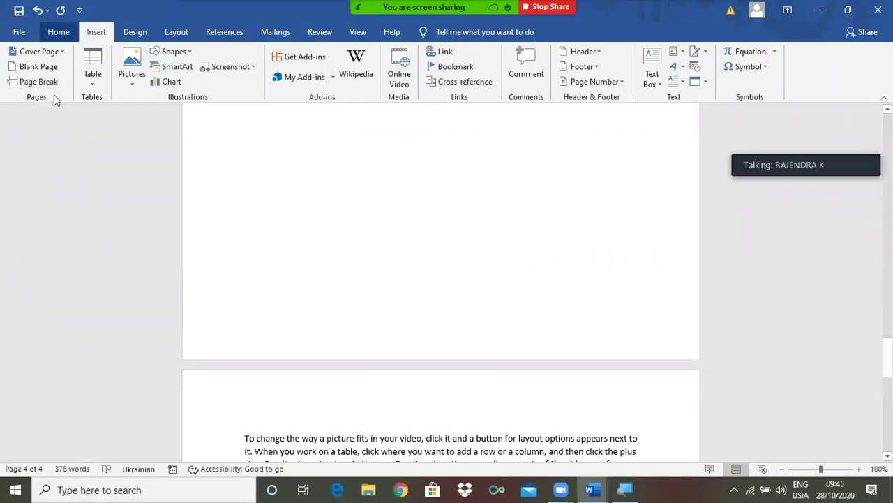
{"action": "left_click_drag", "start_coordinate": [887, 357], "coordinate": [887, 298]}
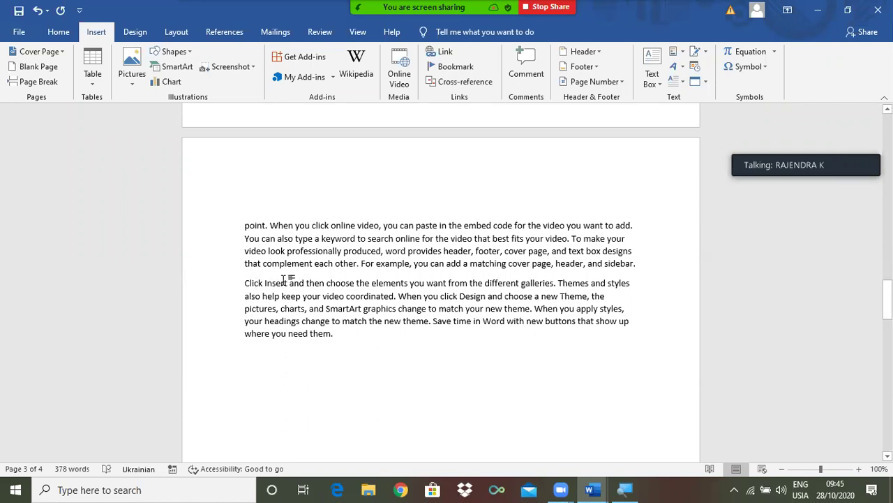
{"action": "key", "text": "ctrl+Return"}
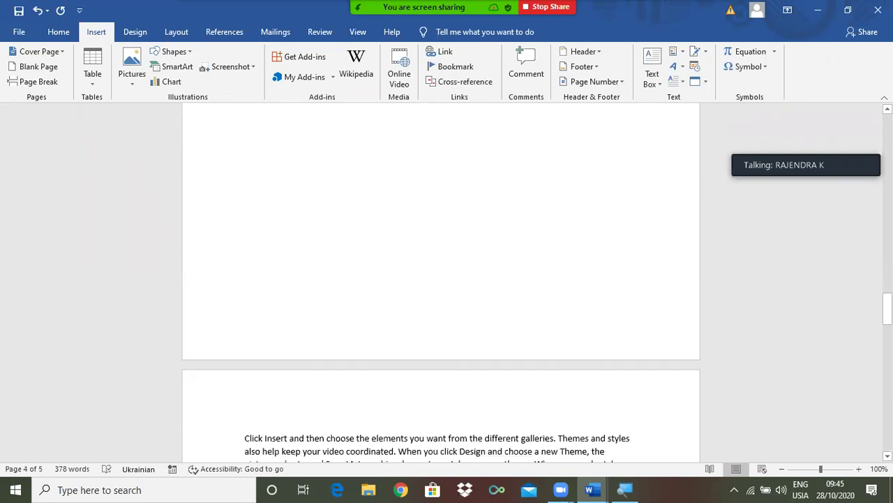
{"action": "left_click_drag", "start_coordinate": [887, 307], "coordinate": [887, 256]}
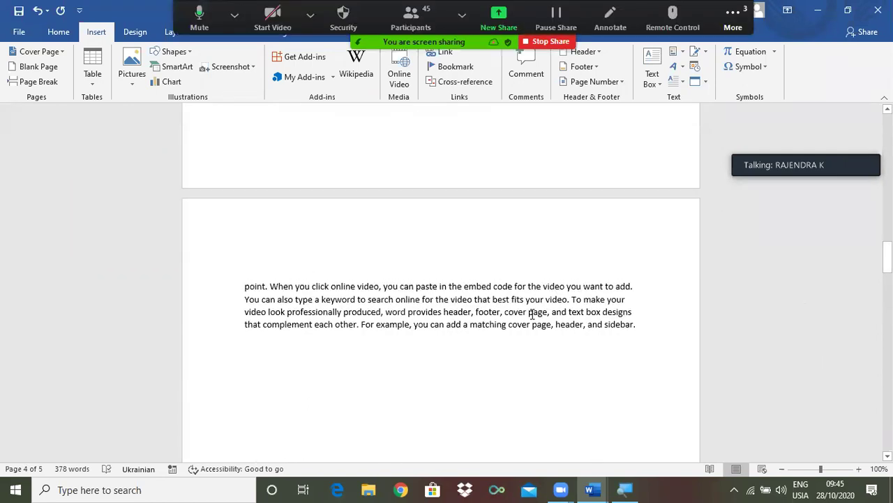
{"action": "left_click_drag", "start_coordinate": [887, 257], "coordinate": [887, 297]}
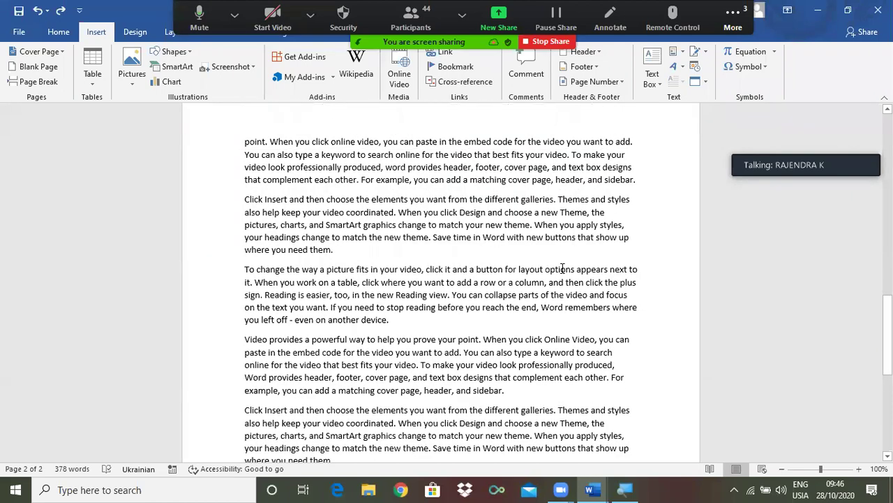
- Undo the inserted page breaks and blank pages until only the original text page remains
{"action": "key", "text": "ctrl+z"}
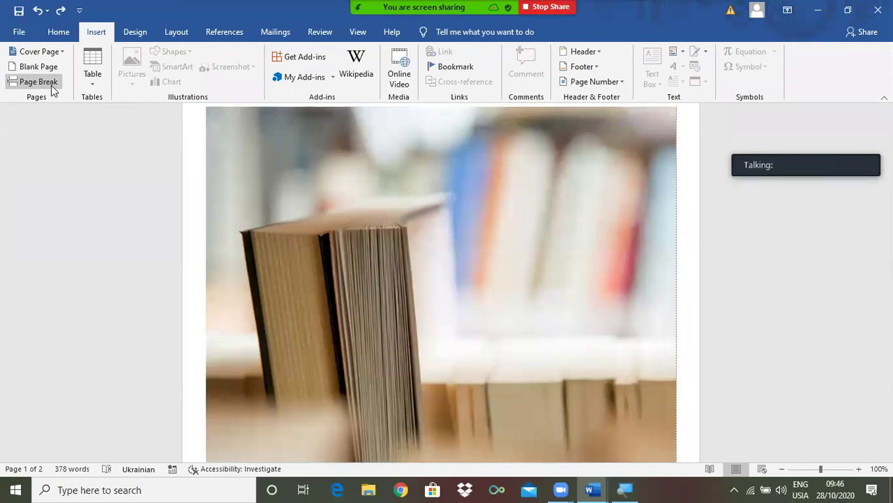
{"action": "key", "text": "ctrl+z"}
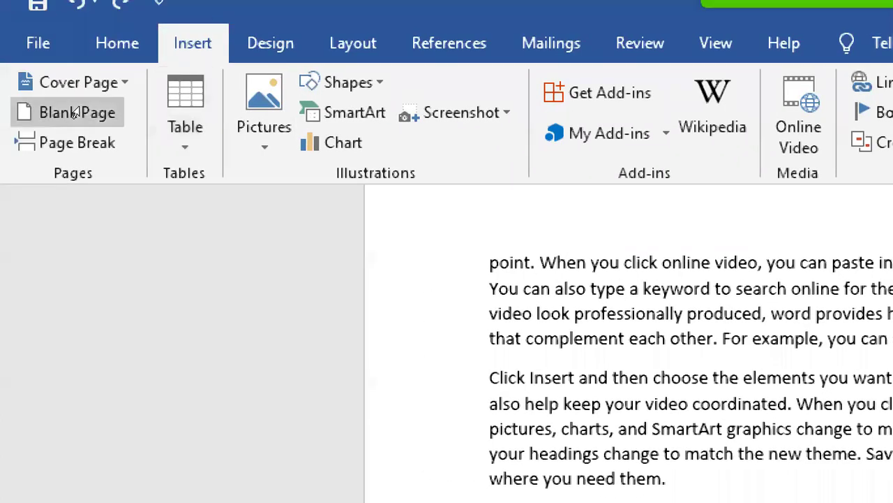
{"action": "left_click", "coordinate": [74, 114]}
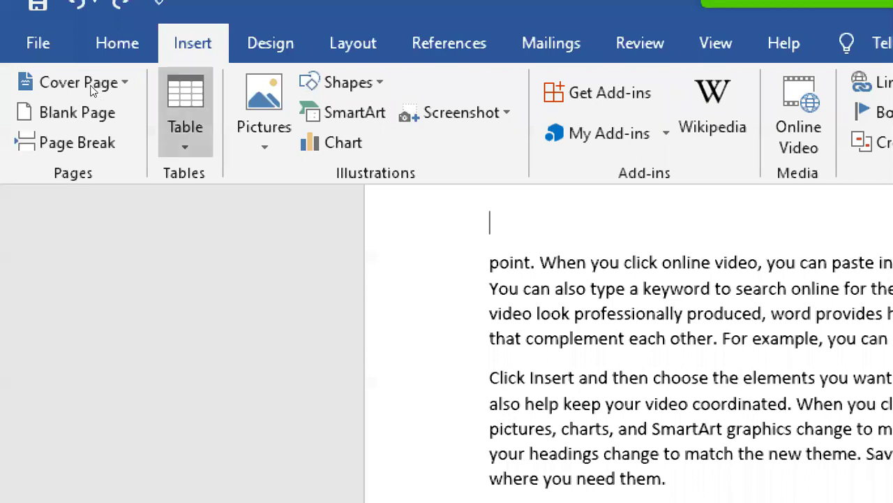
- Preview table sizes such as 5x1, 7x1, 4x2, 1x5, 6x4 and 4x4 in the table grid without inserting a table
{"action": "left_click", "coordinate": [185, 115]}
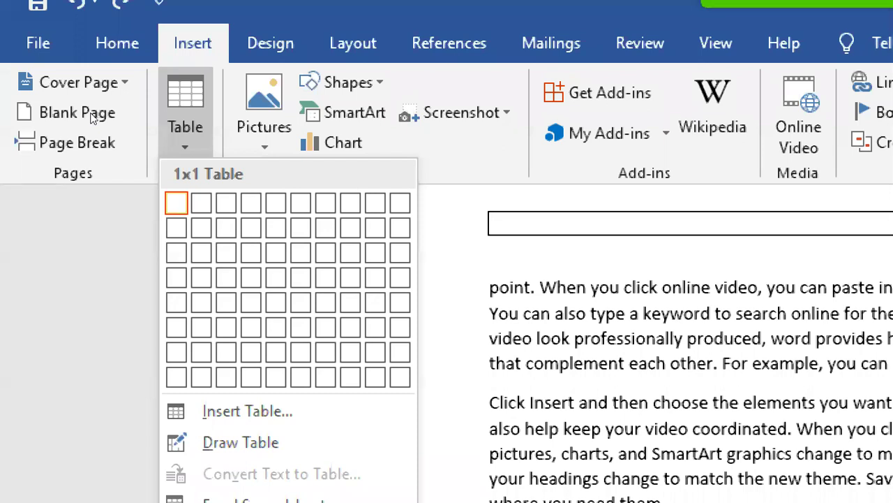
{"action": "key", "text": "Right"}
{"action": "key", "text": "Right"}
{"action": "key", "text": "Right"}
{"action": "key", "text": "Right"}
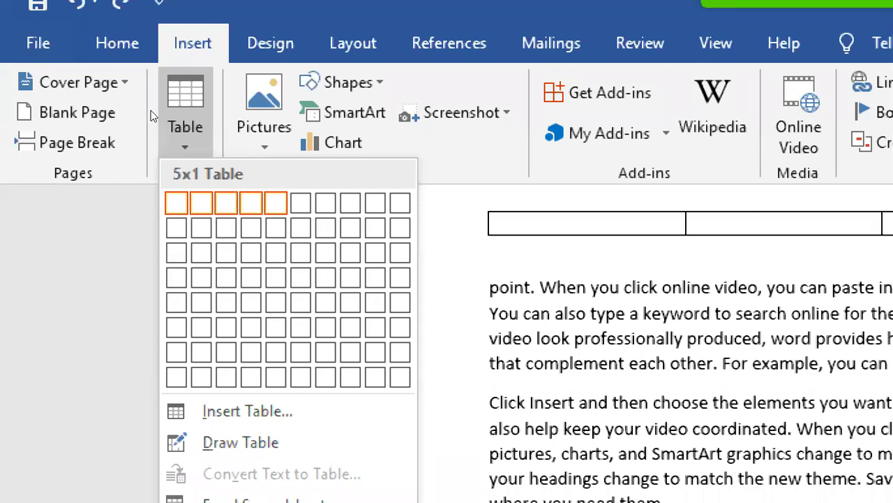
{"action": "key", "text": "Right"}
{"action": "key", "text": "Right"}
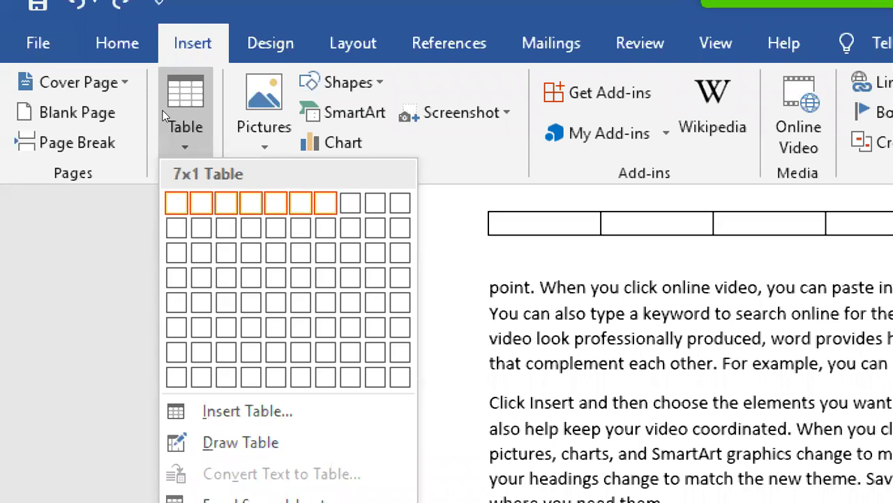
{"action": "key", "text": "Left"}
{"action": "key", "text": "Left"}
{"action": "key", "text": "Left"}
{"action": "key", "text": "Down"}
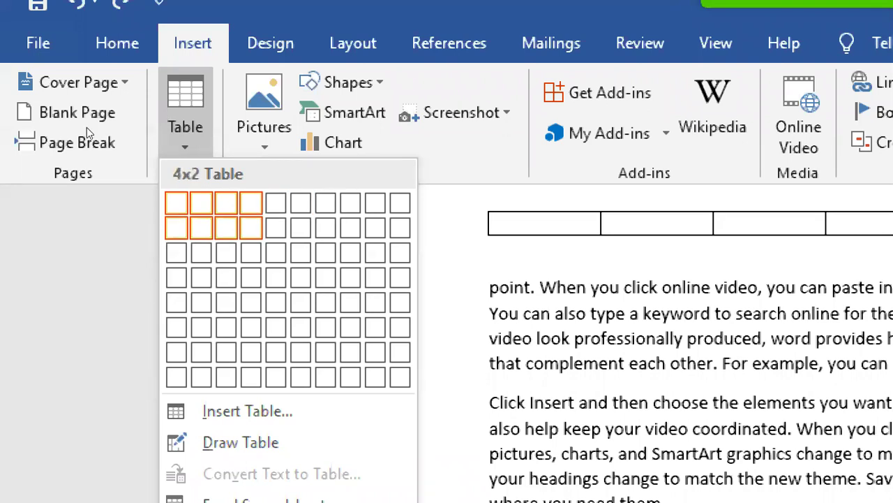
{"action": "key", "text": "Left"}
{"action": "key", "text": "Left"}
{"action": "key", "text": "Left"}
{"action": "key", "text": "Down"}
{"action": "key", "text": "Down"}
{"action": "key", "text": "Down"}
{"action": "key", "text": "Down"}
{"action": "key", "text": "Down"}
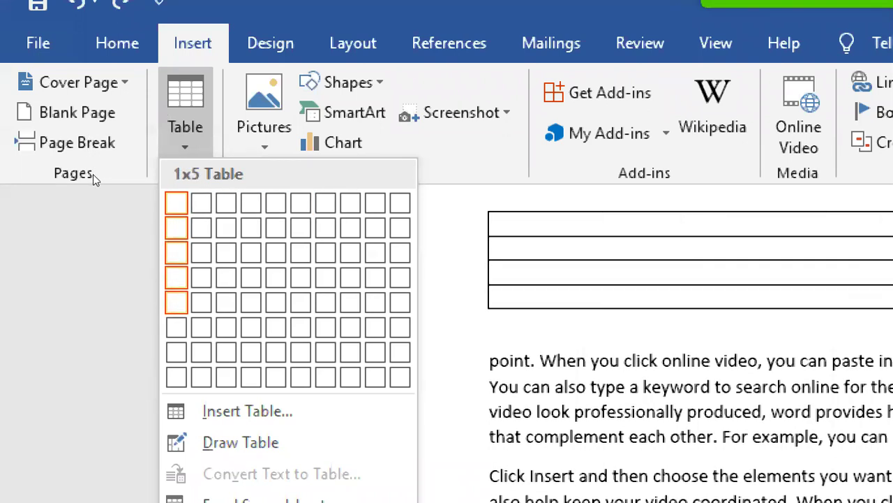
{"action": "key", "text": "Up"}
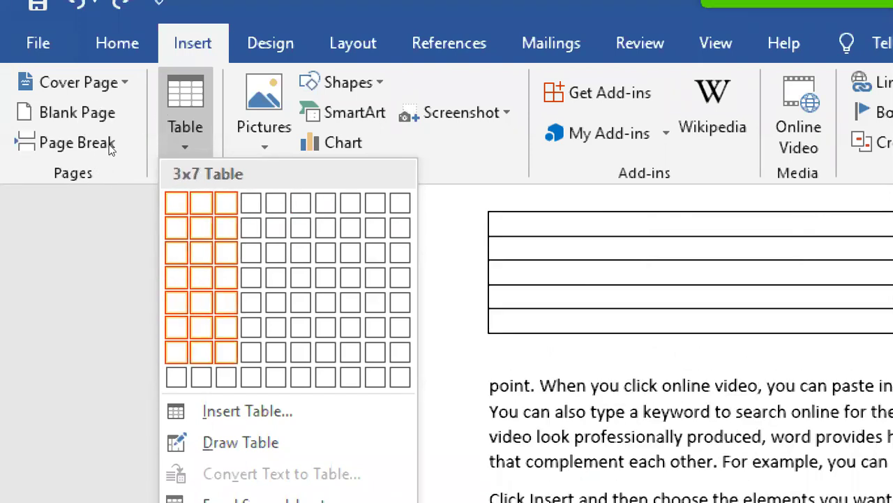
{"action": "key", "text": "Right"}
{"action": "key", "text": "Right"}
{"action": "key", "text": "Right"}
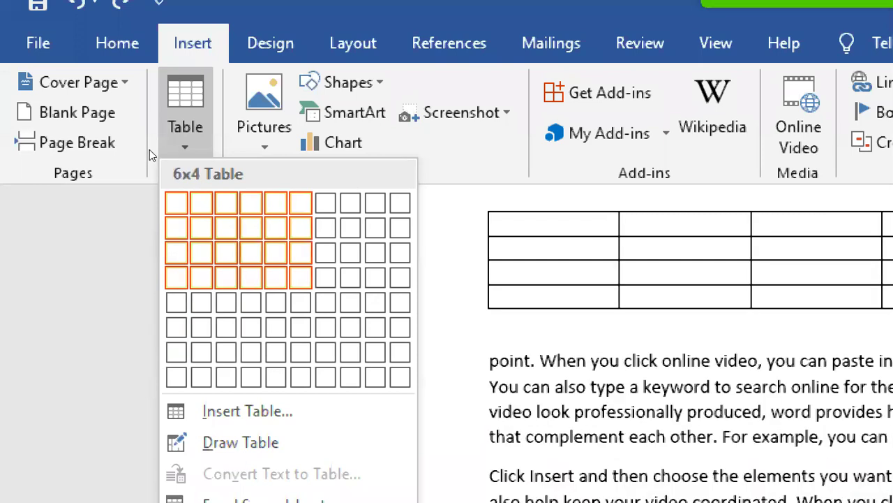
{"action": "key", "text": "Left"}
{"action": "key", "text": "Up"}
{"action": "key", "text": "Left"}
{"action": "key", "text": "Left"}
{"action": "key", "text": "Right"}
{"action": "key", "text": "Left"}
{"action": "key", "text": "Up"}
{"action": "key", "text": "Right"}
{"action": "key", "text": "Up"}
{"action": "key", "text": "Down"}
{"action": "key", "text": "Down"}
{"action": "key", "text": "Down"}
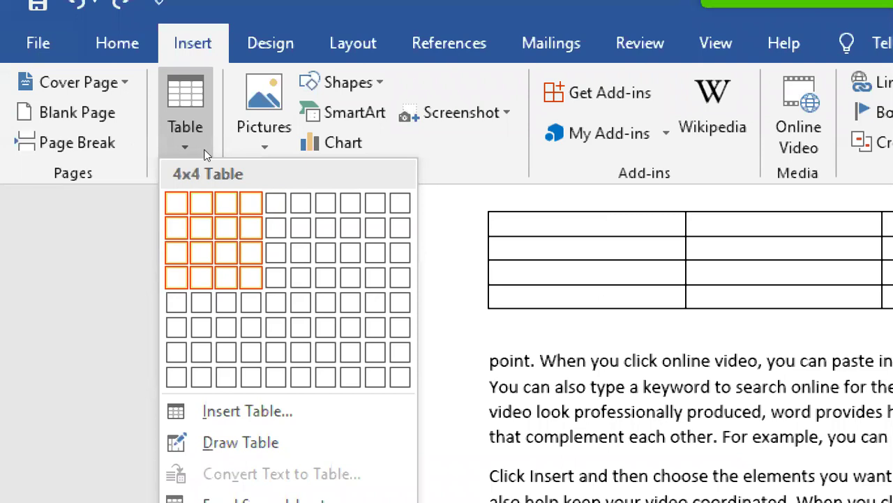
{"action": "key", "text": "Escape"}
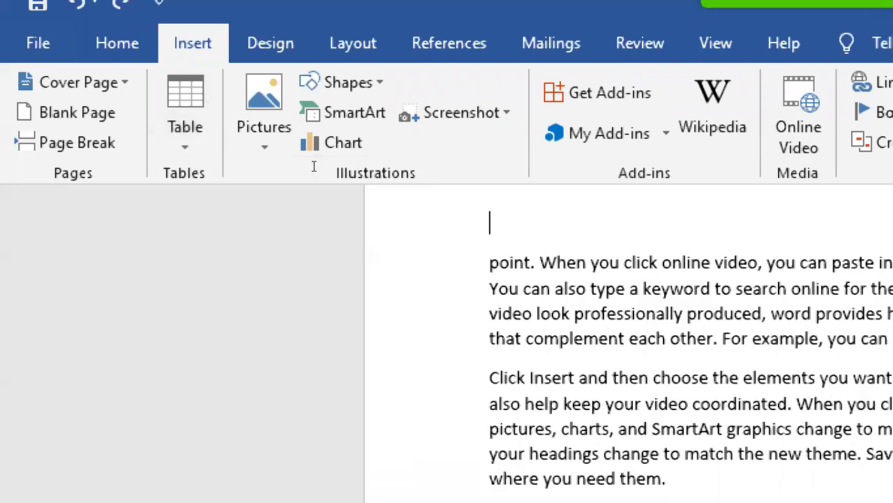
- Delete the entire contents of the document
{"action": "key", "text": "ctrl+a"}
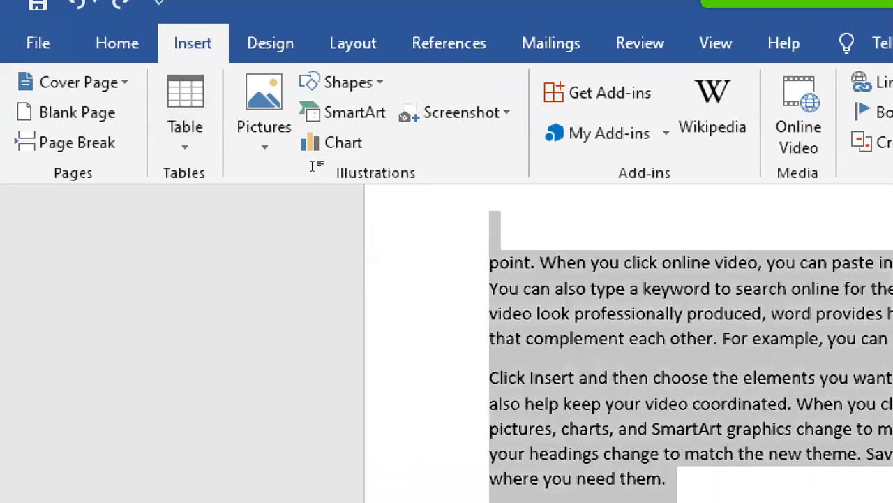
{"action": "key", "text": "Delete"}
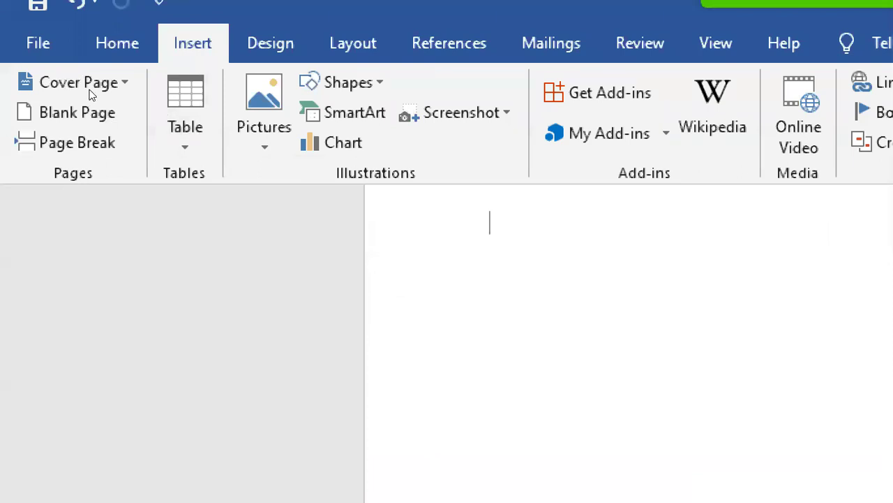
- Insert a table with four columns and four rows into the empty document
{"action": "key", "text": "alt+n"}
{"action": "key", "text": "t"}
{"action": "key", "text": "Down"}
{"action": "key", "text": "Right"}
{"action": "key", "text": "Right"}
{"action": "key", "text": "Down"}
{"action": "key", "text": "Down"}
{"action": "key", "text": "Right"}
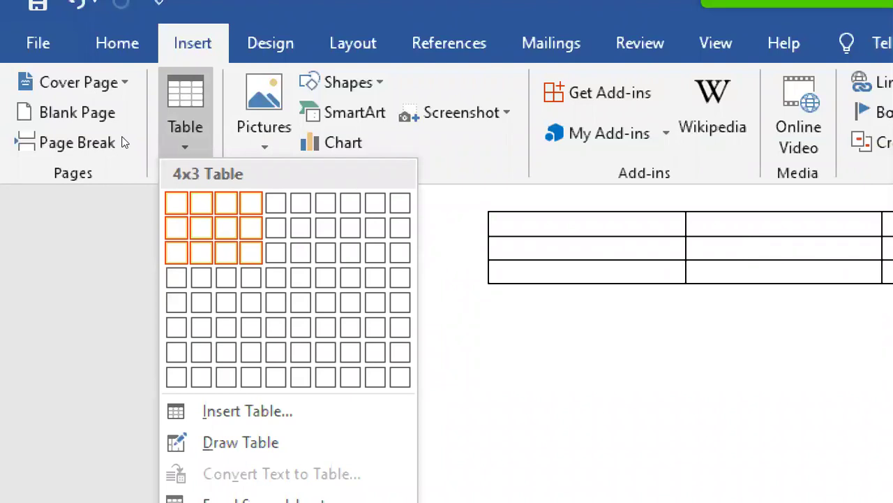
{"action": "key", "text": "Down"}
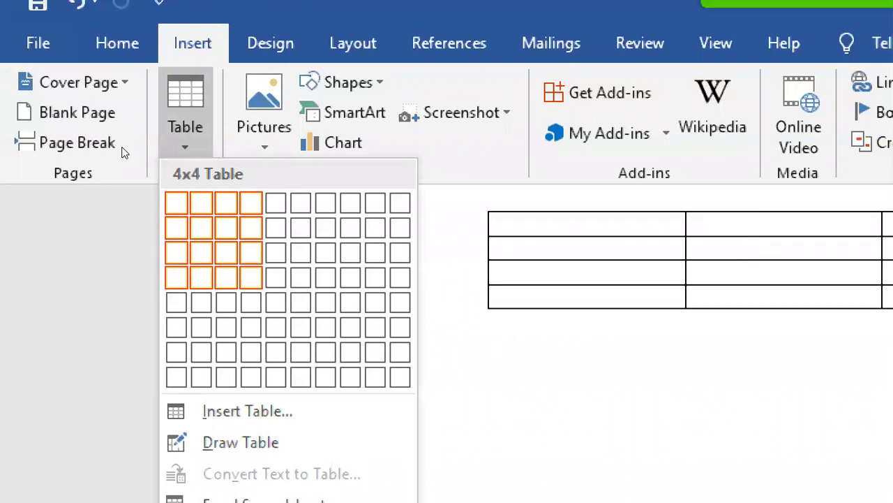
{"action": "key", "text": "Return"}
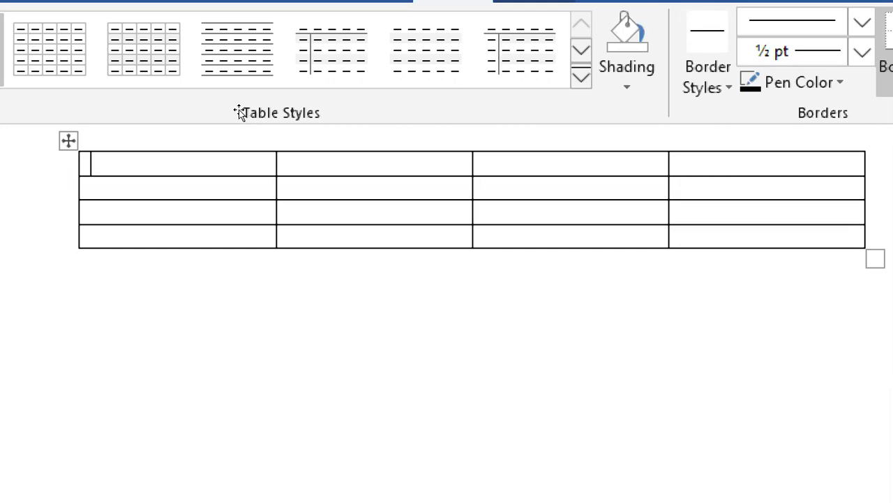
- Move the table to different heights on the page, ending near the top, and resize it proportions-free to narrower columns and taller rows
{"action": "left_click_drag", "start_coordinate": [240, 112], "coordinate": [234, 185]}
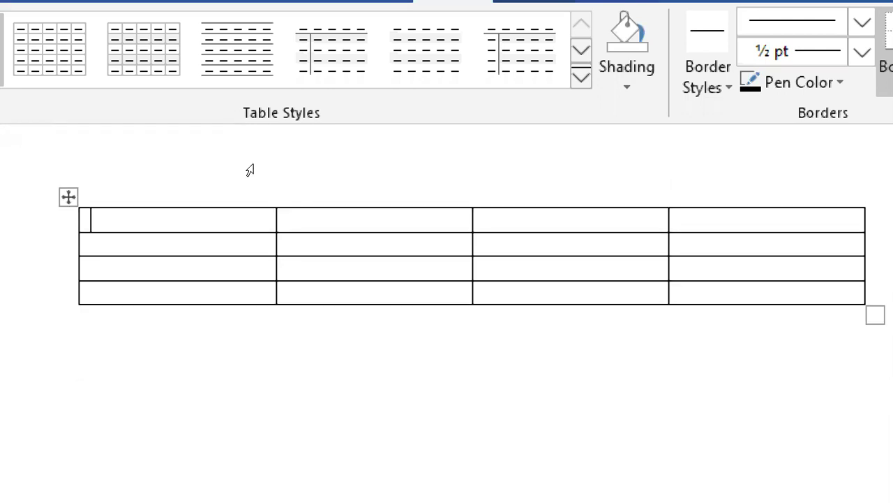
{"action": "left_click_drag", "start_coordinate": [233, 180], "coordinate": [237, 261]}
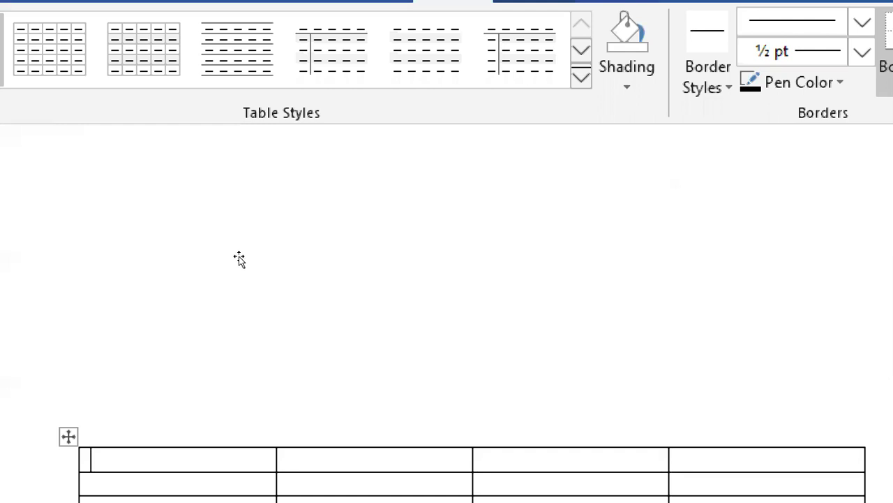
{"action": "left_click_drag", "start_coordinate": [231, 187], "coordinate": [241, 147]}
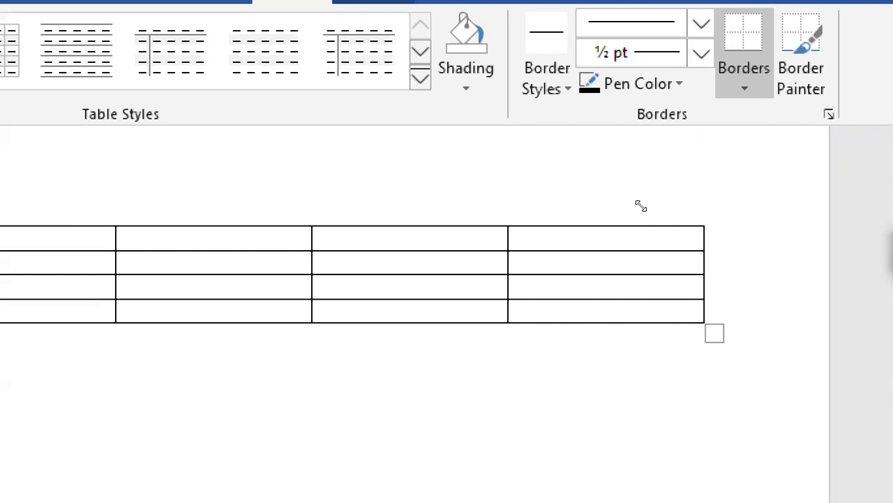
{"action": "left_click_drag", "start_coordinate": [641, 206], "coordinate": [397, 292]}
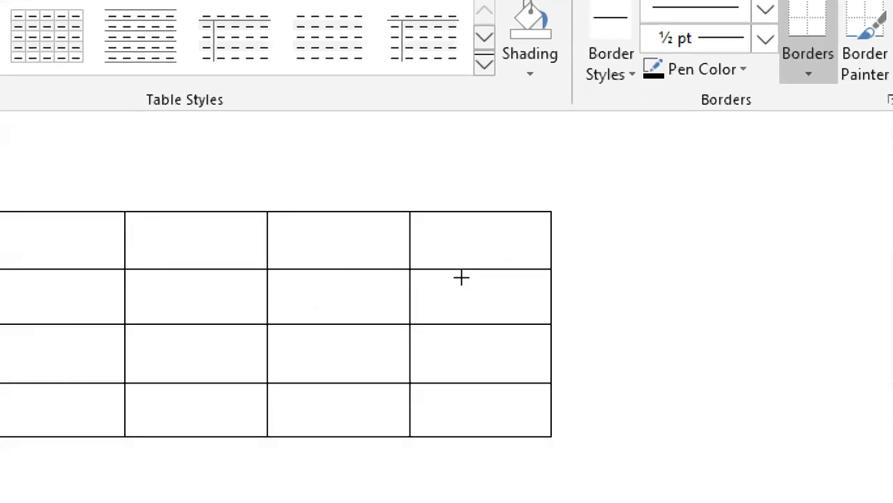
- Select the table's first row and its first column one after the other, and clear the selection
{"action": "left_click_drag", "start_coordinate": [460, 277], "coordinate": [540, 280]}
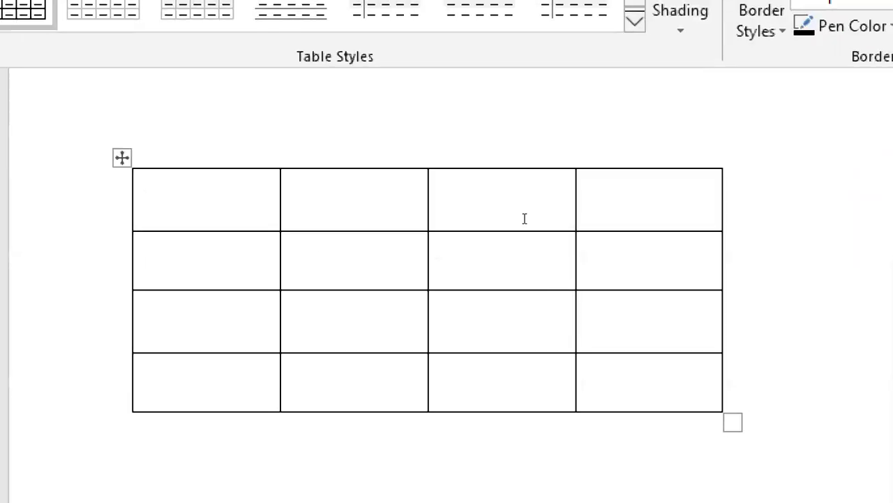
{"action": "left_click", "coordinate": [245, 166]}
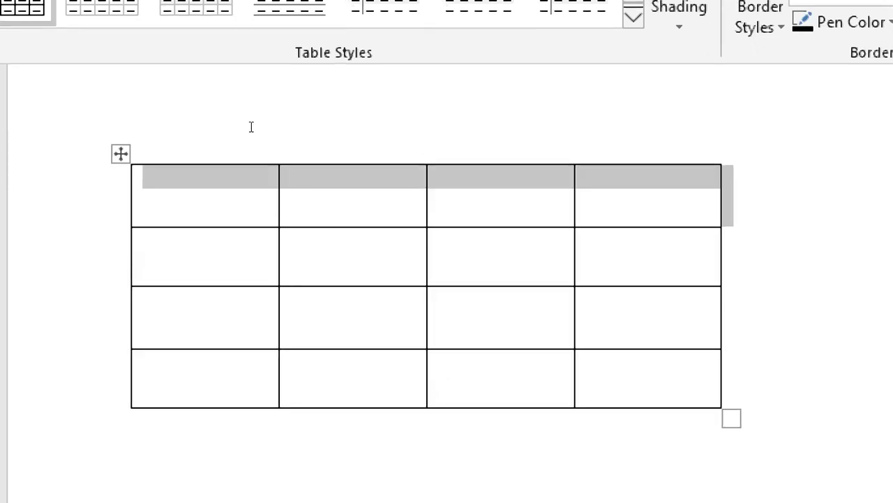
{"action": "left_click", "coordinate": [280, 150]}
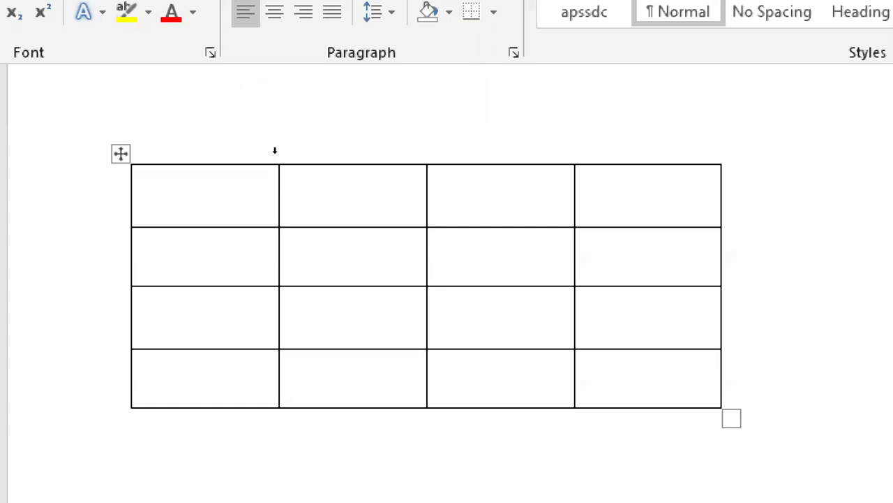
{"action": "left_click", "coordinate": [275, 150]}
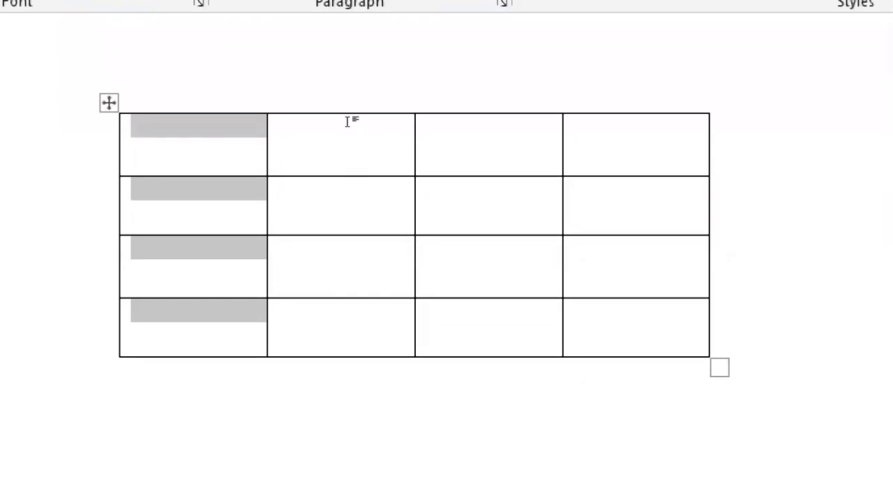
{"action": "key", "text": "Up"}
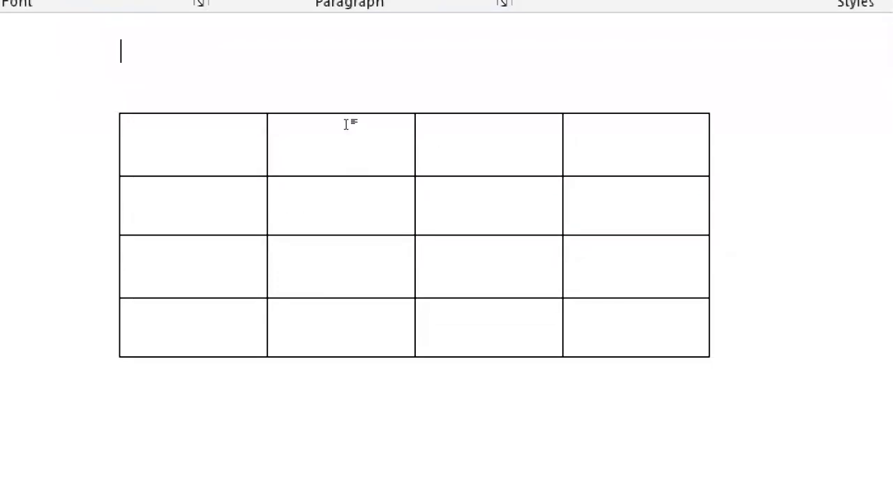
- Select the entire table and clear the selection
{"action": "left_click", "coordinate": [252, 167]}
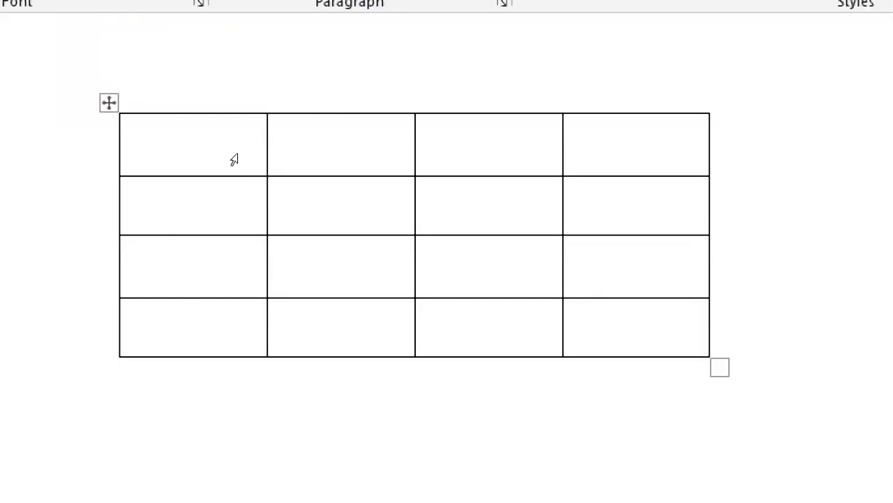
{"action": "left_click", "coordinate": [238, 146]}
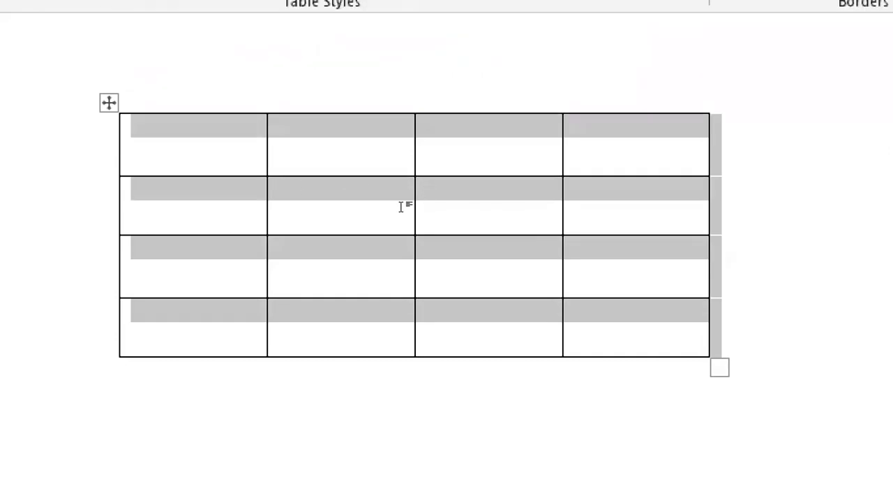
{"action": "left_click", "coordinate": [297, 230]}
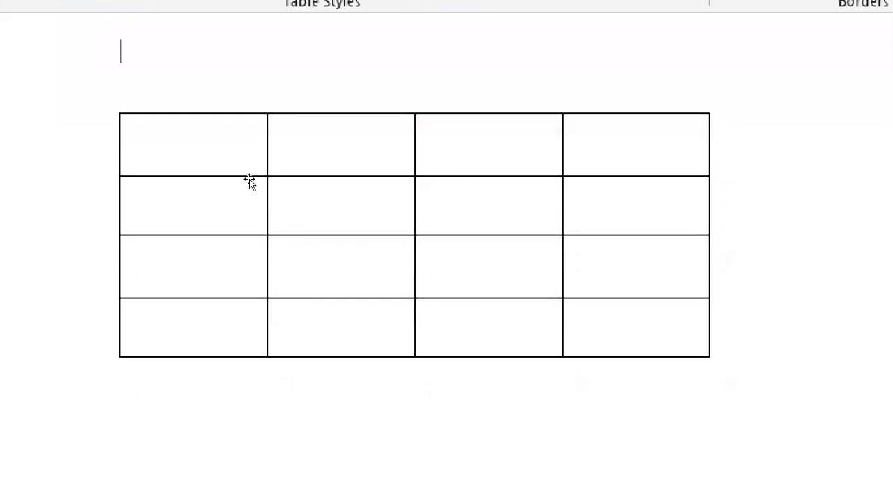
- Insert a new row below the table's first row and a new column after its first column
{"action": "mouse_move", "coordinate": [243, 187]}
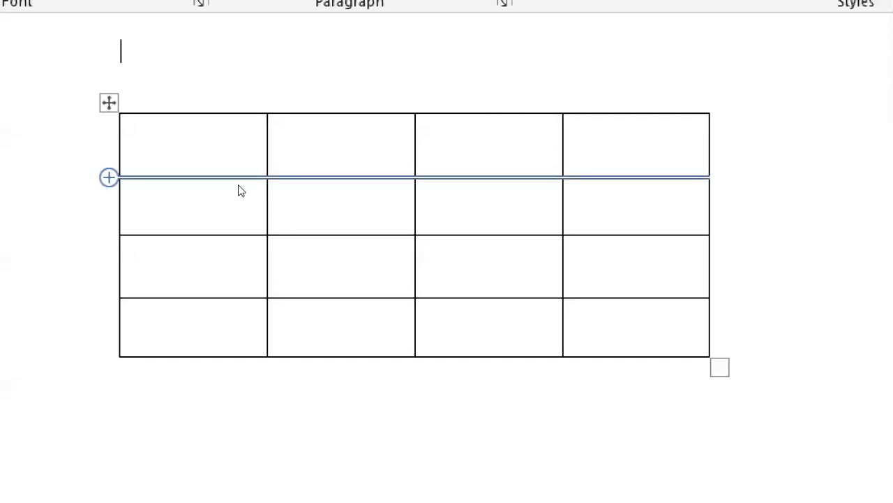
{"action": "left_click", "coordinate": [109, 177]}
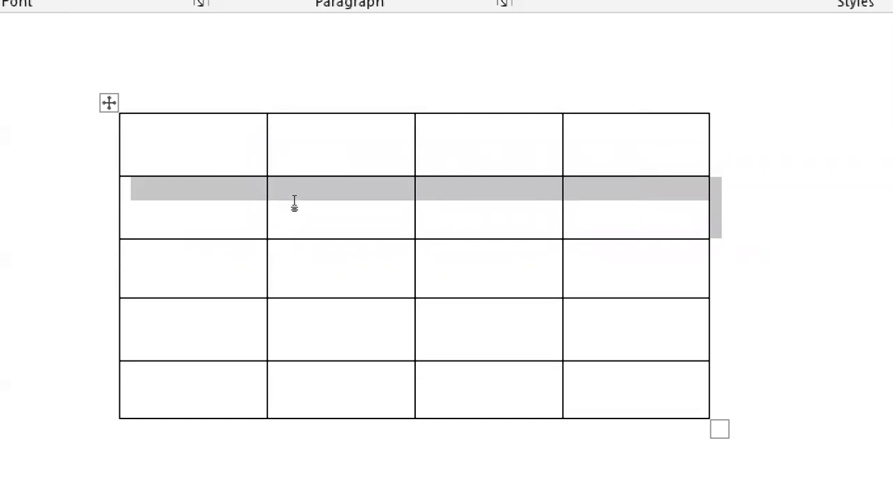
{"action": "mouse_move", "coordinate": [219, 243]}
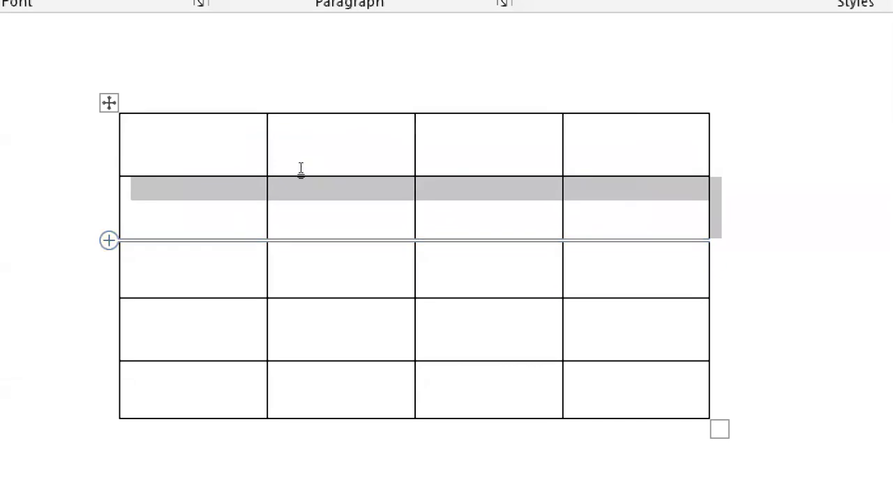
{"action": "left_click", "coordinate": [318, 150]}
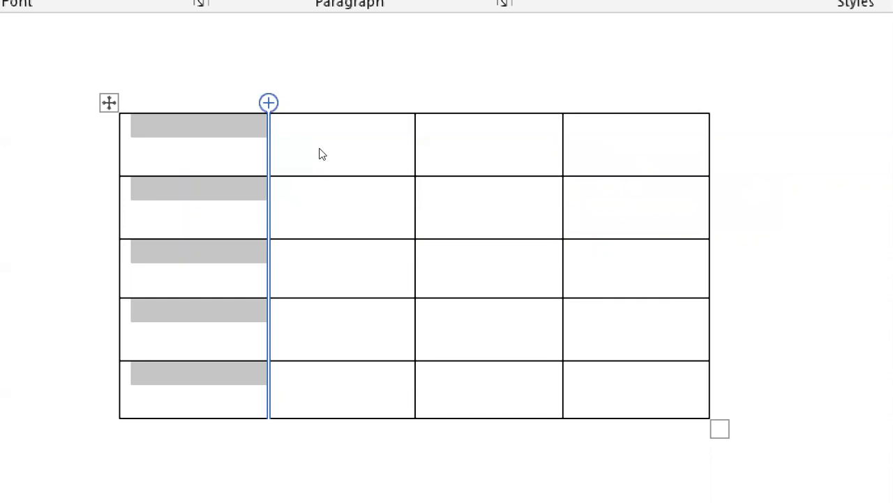
{"action": "left_click", "coordinate": [269, 102]}
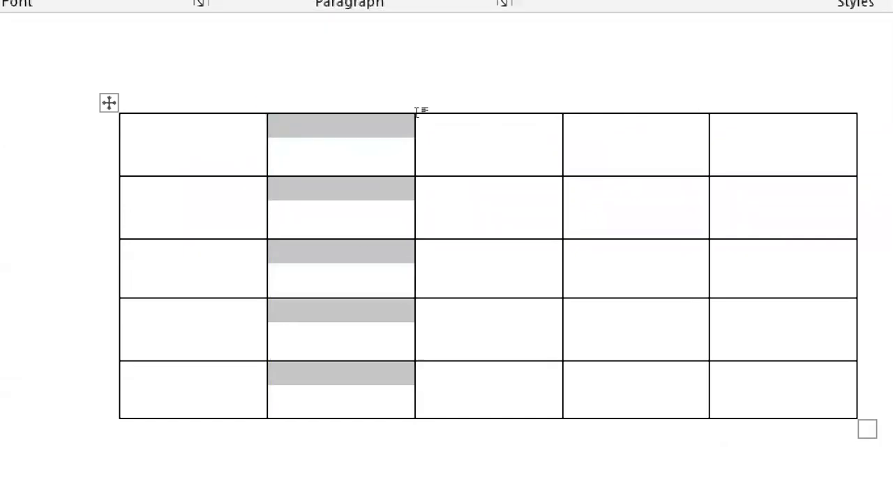
{"action": "key", "text": "Up"}
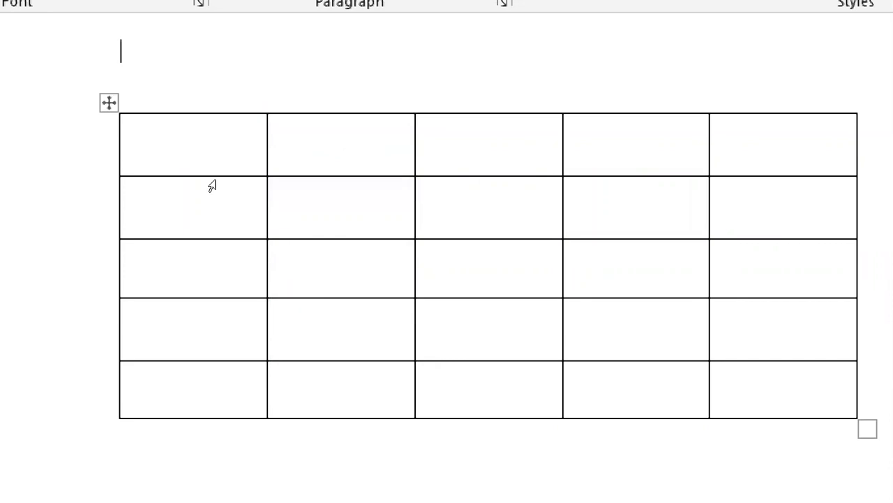
- Delete the table's first row
{"action": "left_click", "coordinate": [244, 175]}
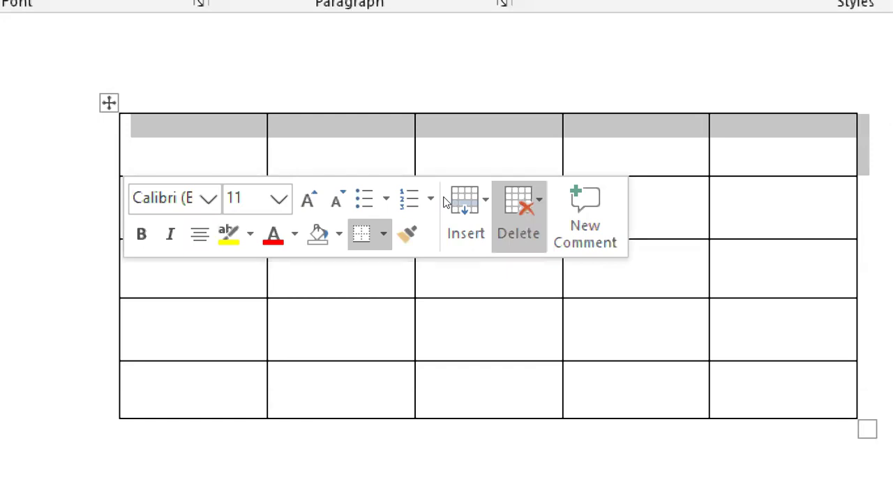
{"action": "left_click", "coordinate": [518, 217]}
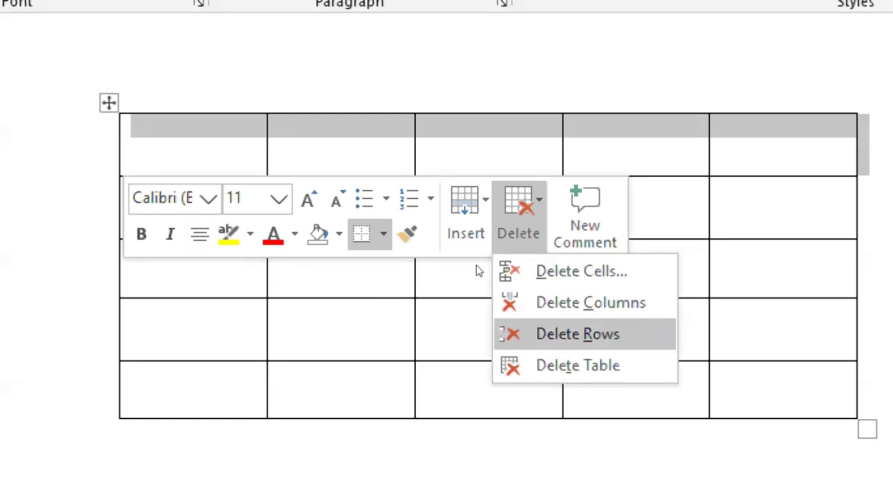
{"action": "left_click", "coordinate": [578, 334]}
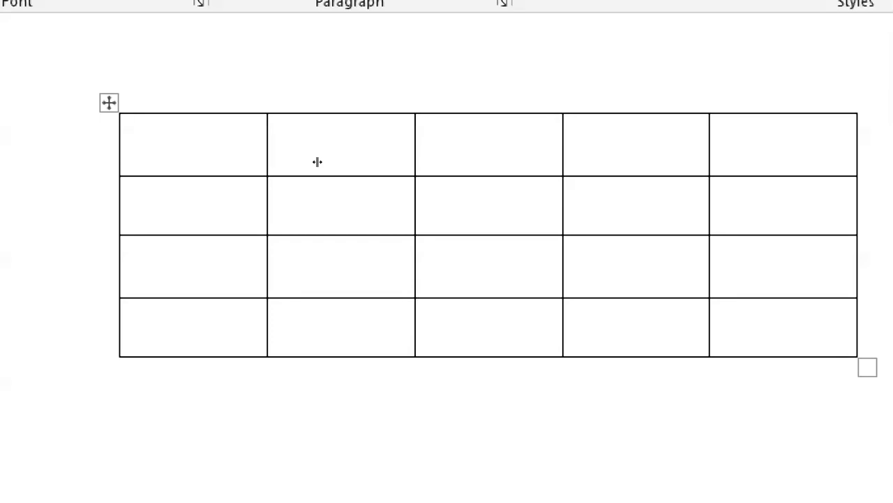
- Narrow the table's first column and increase the height of its first row
{"action": "left_click_drag", "start_coordinate": [315, 161], "coordinate": [280, 170]}
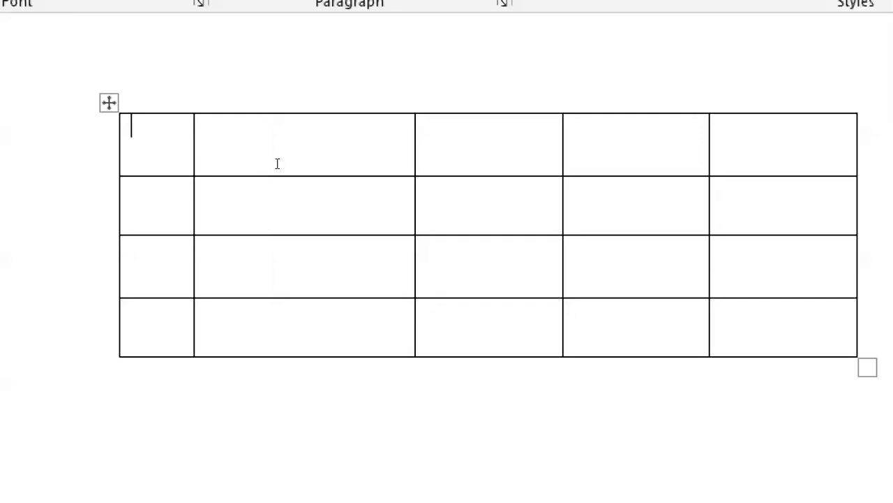
{"action": "left_click_drag", "start_coordinate": [277, 164], "coordinate": [331, 206]}
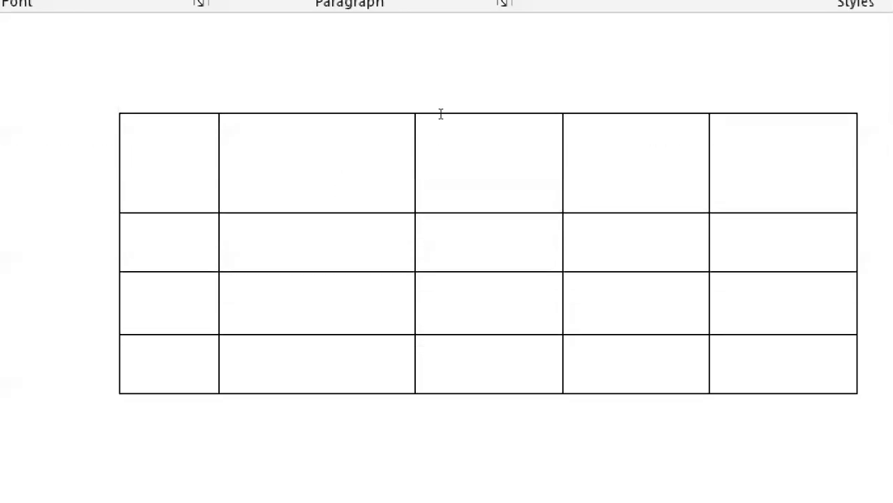
- Delete the table's last column
{"action": "left_click", "coordinate": [573, 151]}
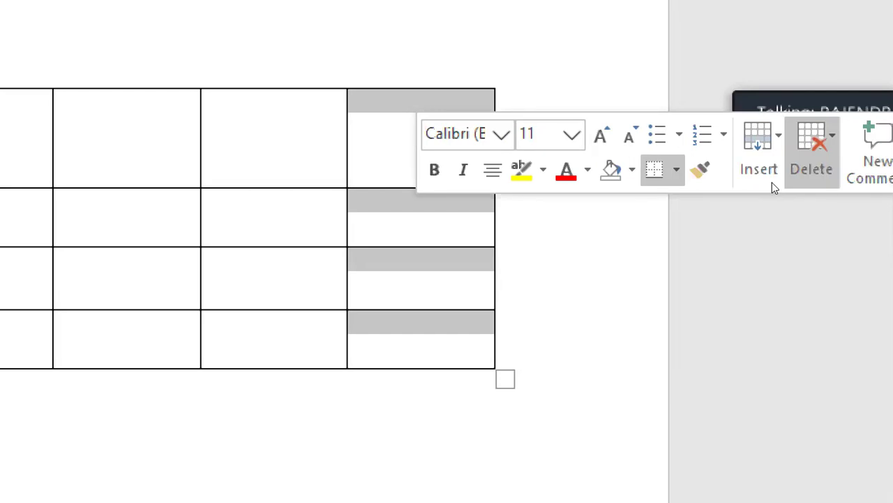
{"action": "left_click", "coordinate": [845, 157]}
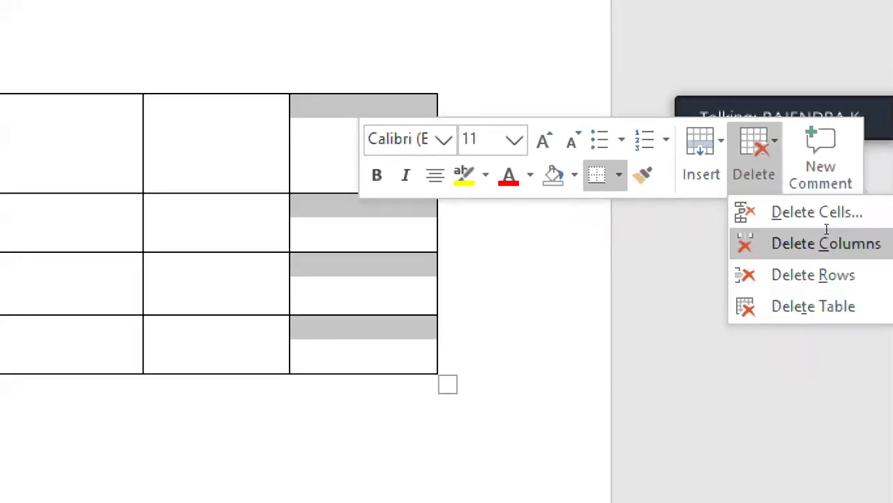
{"action": "left_click", "coordinate": [827, 237]}
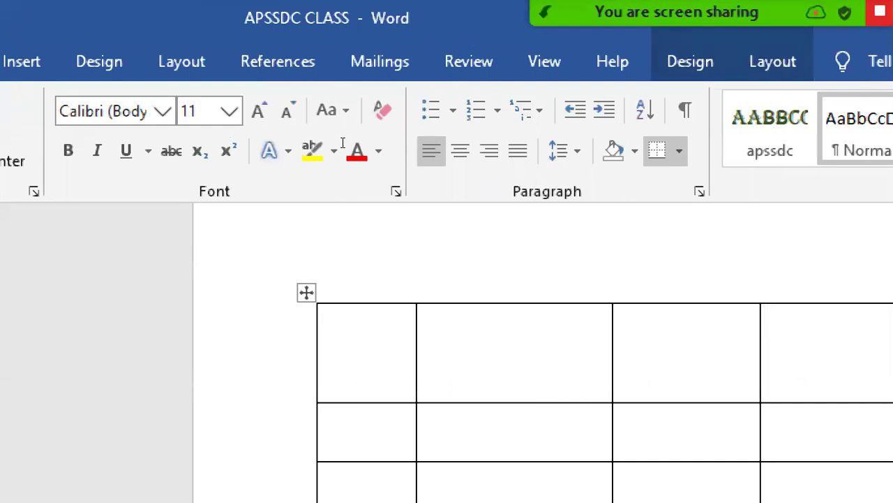
{"action": "key", "text": "Up"}
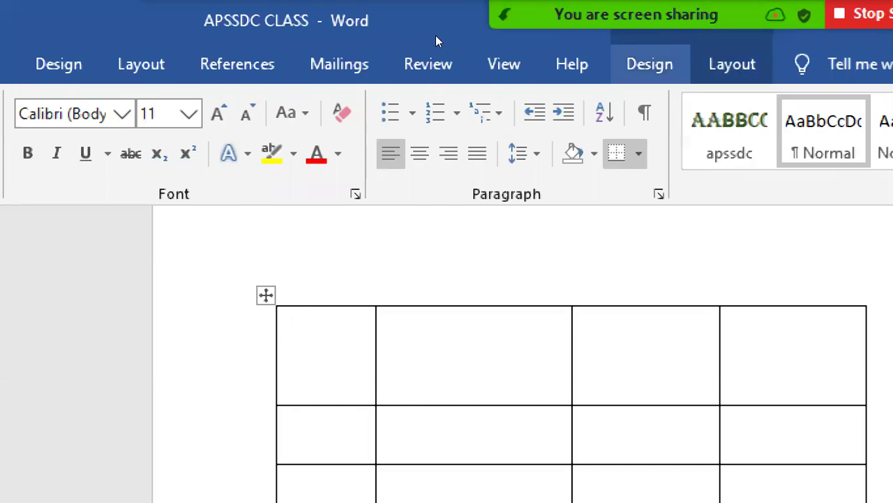
- Apply the orange table style with solid orange header row and first column and light orange banded rows
{"action": "key", "text": "alt+j"}
{"action": "key", "text": "t"}
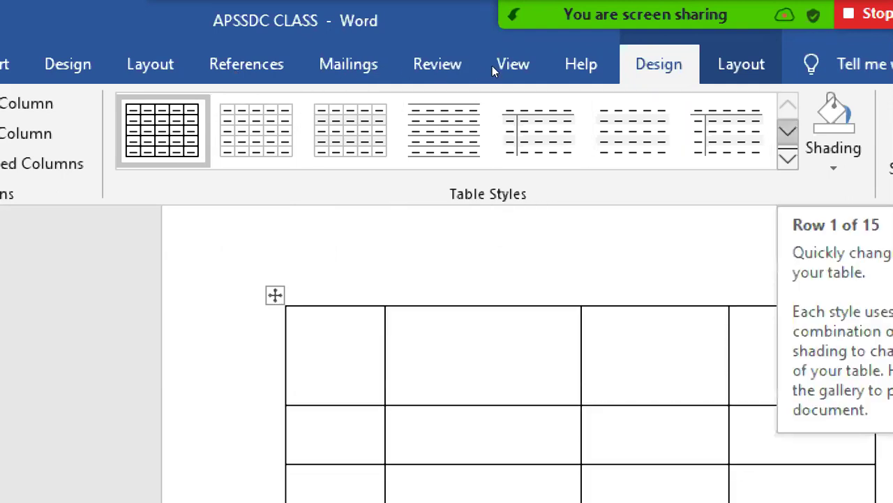
{"action": "left_click", "coordinate": [787, 131]}
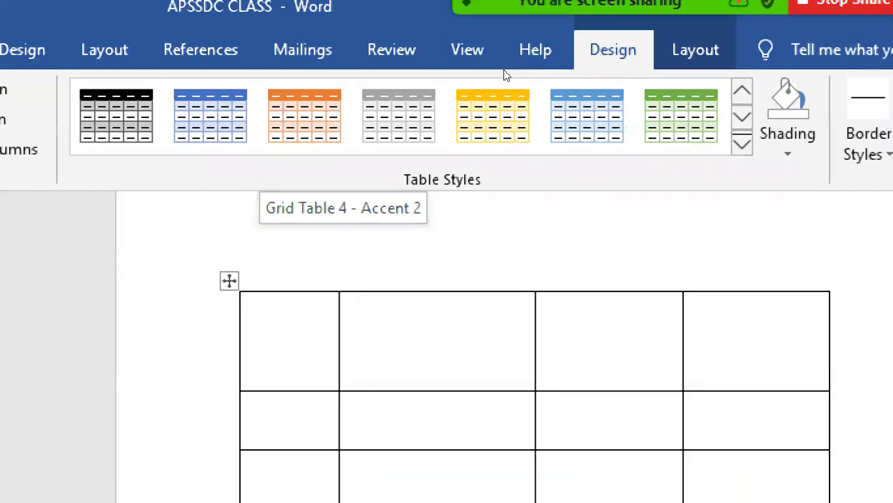
{"action": "left_click", "coordinate": [742, 117]}
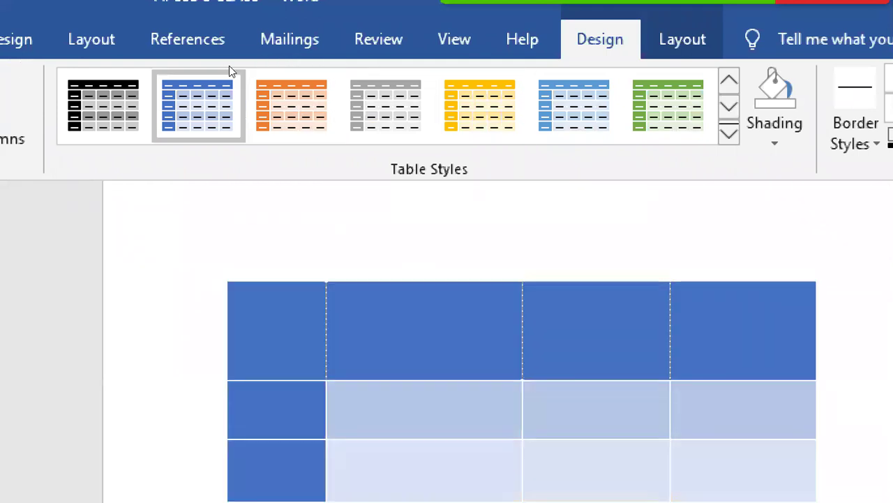
{"action": "left_click", "coordinate": [268, 72]}
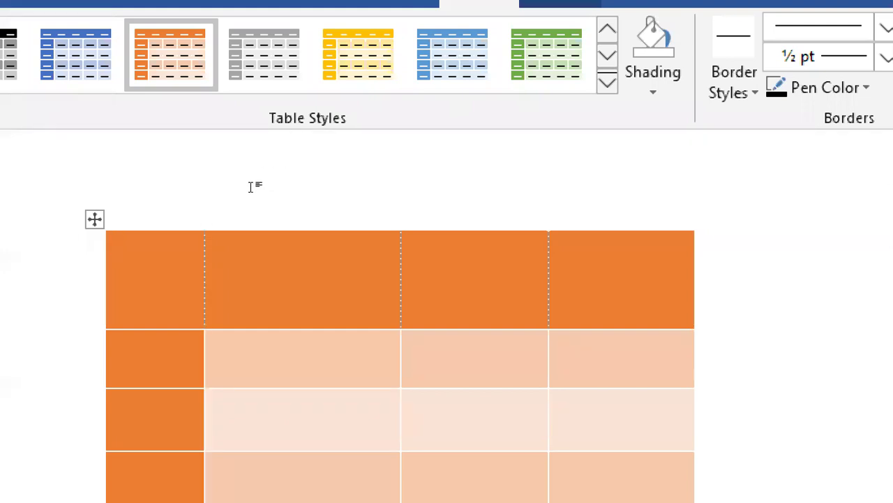
- Shade the table's first column with the theme color Blue-Gray, Text 2, Lighter 40%
{"action": "left_click", "coordinate": [263, 150]}
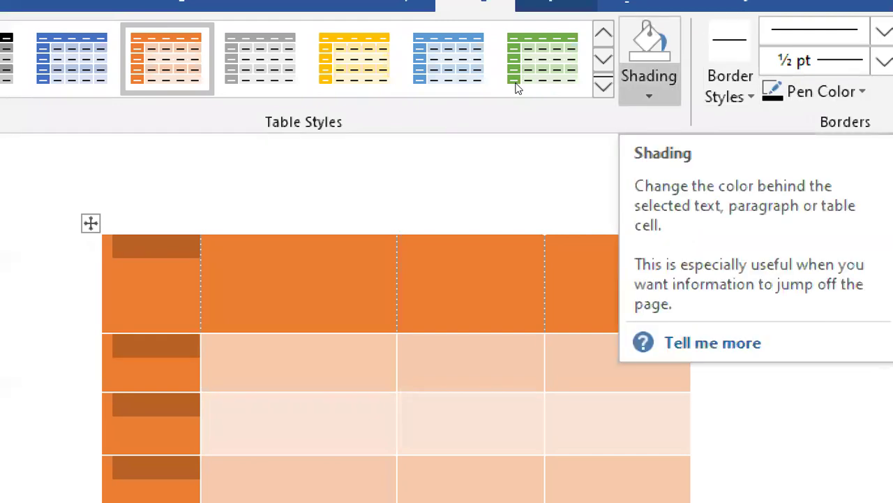
{"action": "left_click", "coordinate": [650, 91]}
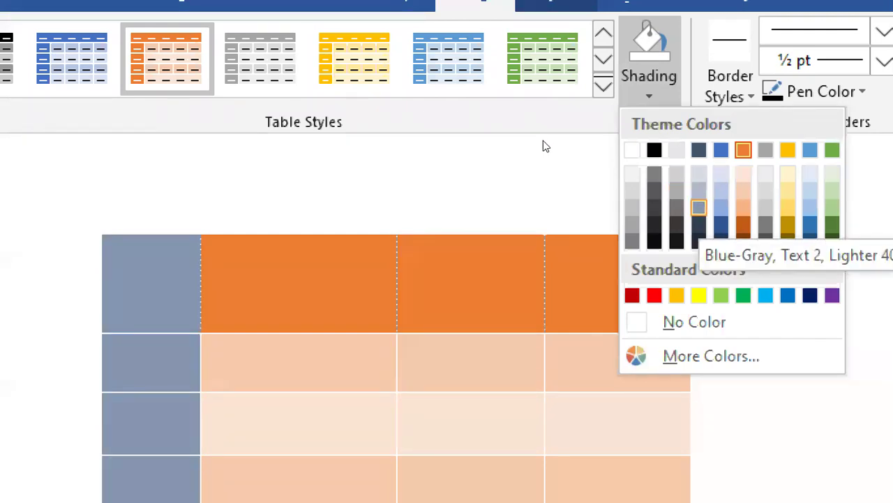
{"action": "key", "text": "Return"}
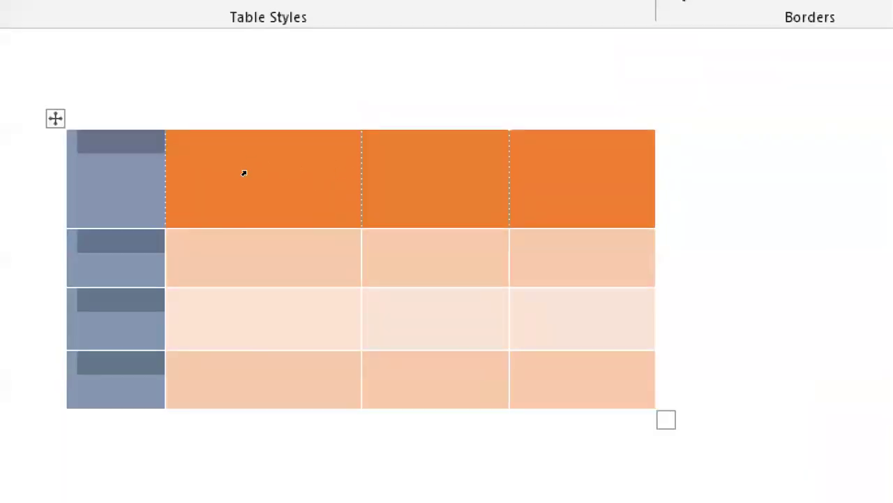
- Shade the table's entire header row with the dark gray theme color
{"action": "right_click", "coordinate": [244, 173]}
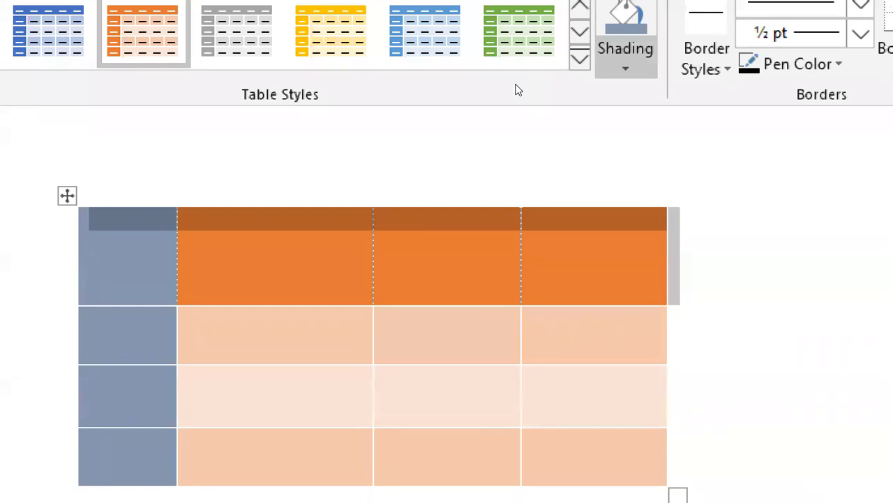
{"action": "left_click", "coordinate": [625, 67]}
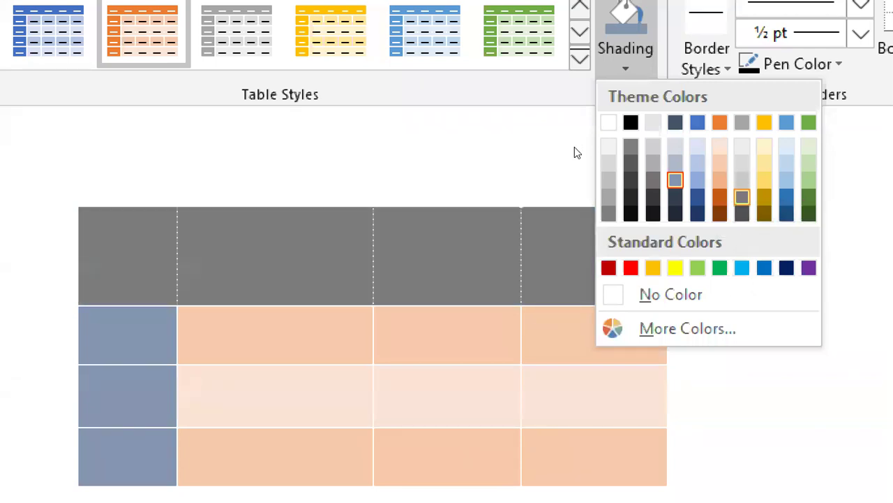
{"action": "left_click", "coordinate": [574, 152]}
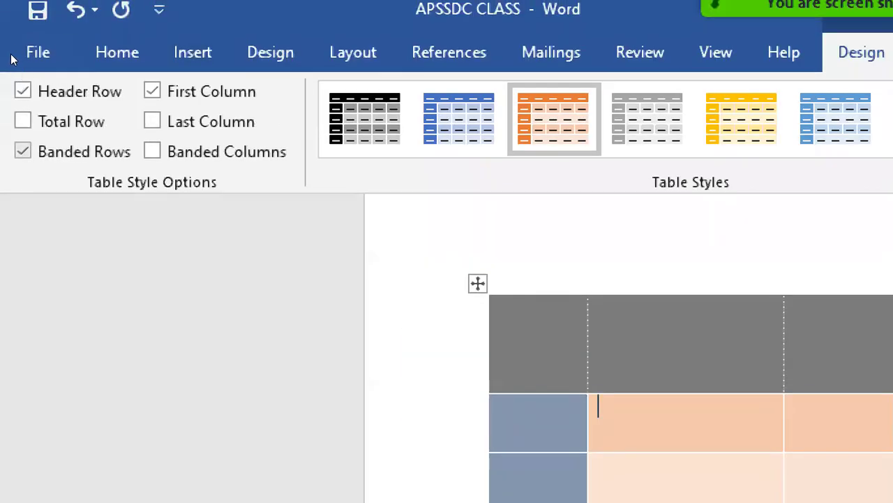
- Turn the table's Header Row style option off and back on
{"action": "left_click", "coordinate": [23, 91]}
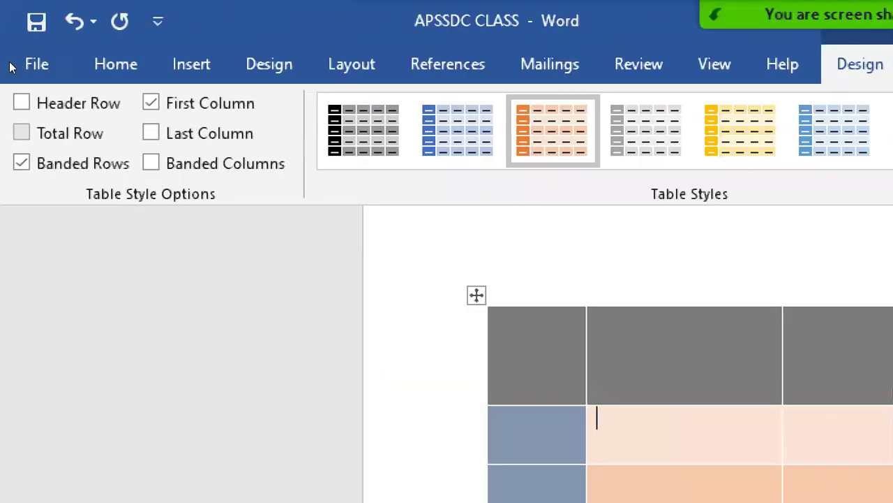
{"action": "left_click", "coordinate": [22, 103]}
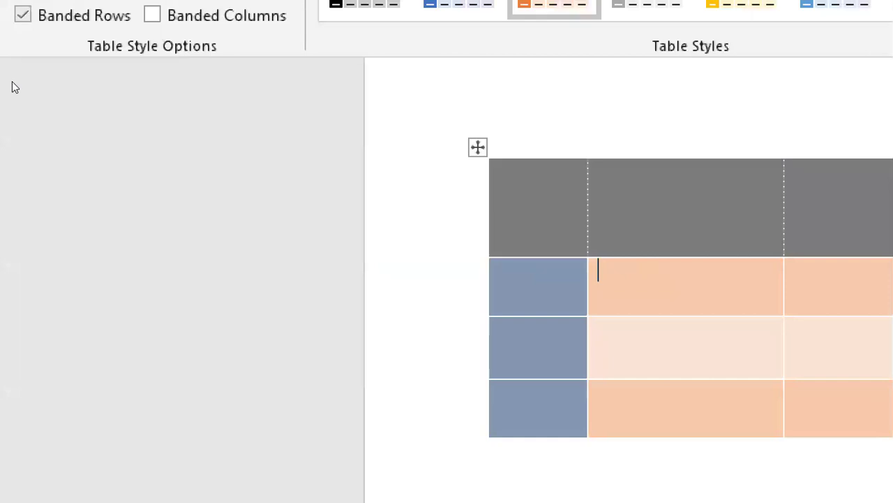
- Turn Banded Rows off and back on, trying the yellow Grid Table 5 Dark - Accent 4 style on the table
{"action": "left_click", "coordinate": [23, 14]}
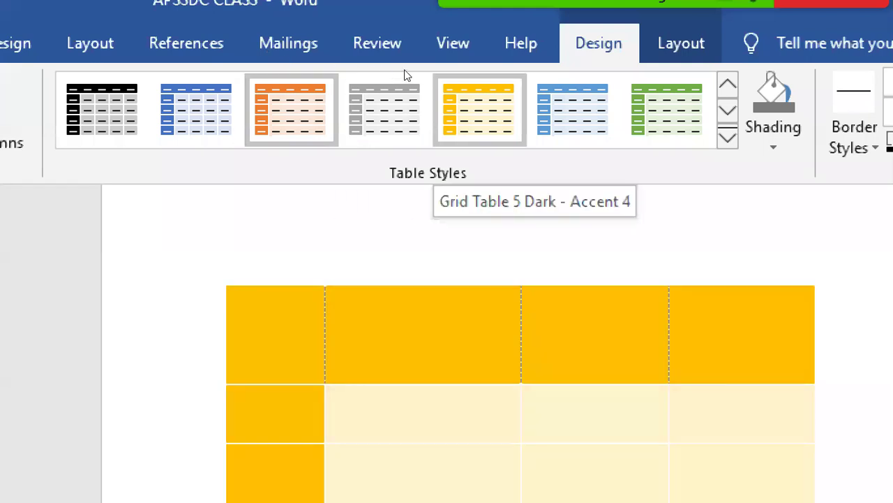
{"action": "left_click", "coordinate": [666, 109]}
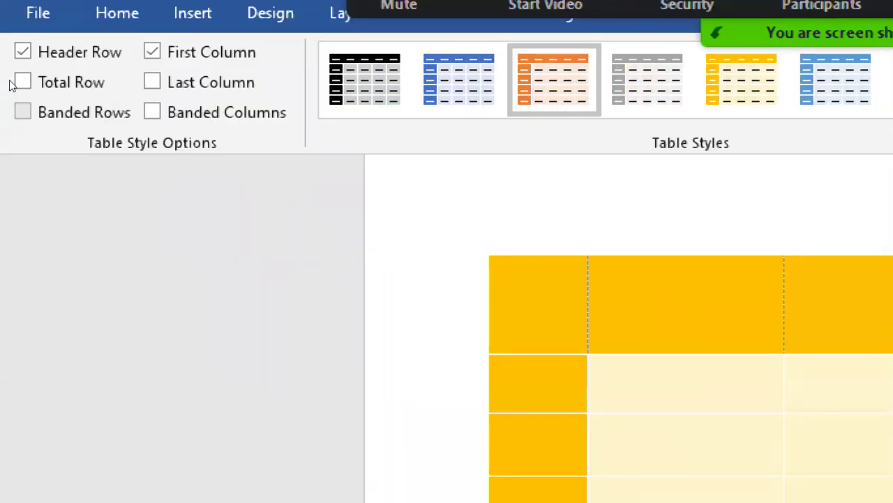
{"action": "left_click", "coordinate": [23, 112]}
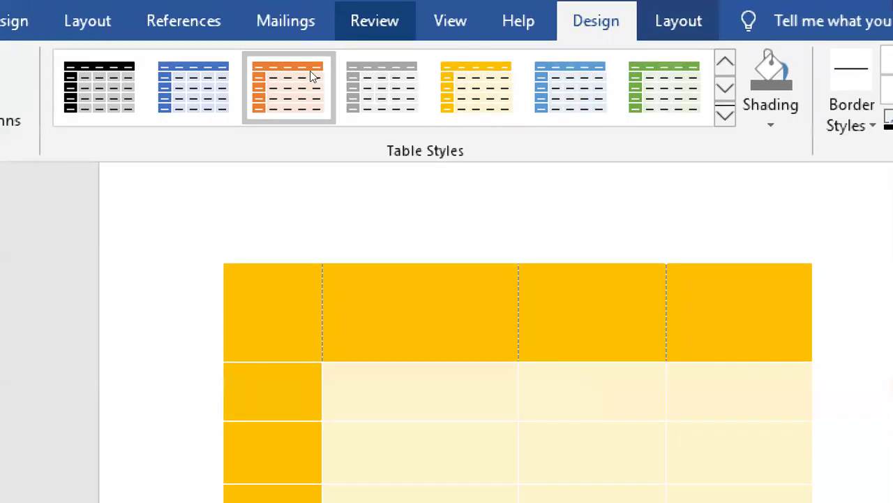
- Reapply the orange table style and turn the First Column style option off and back on
{"action": "left_click", "coordinate": [289, 68]}
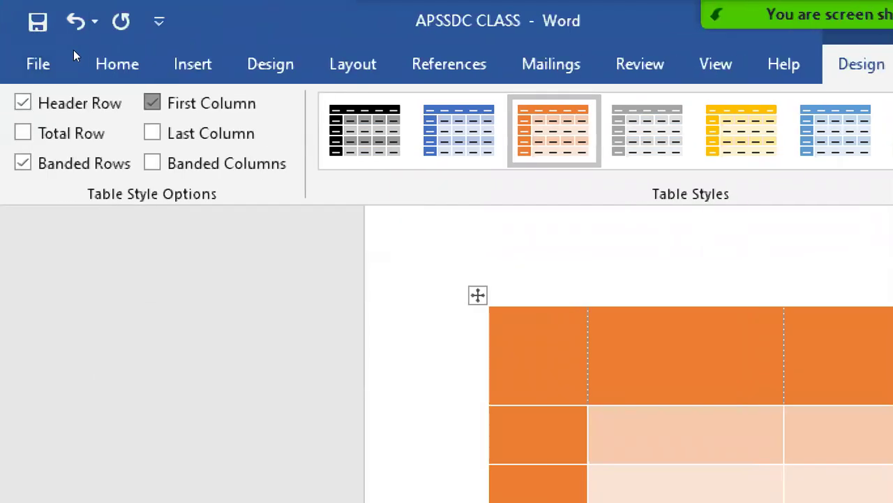
{"action": "left_click", "coordinate": [152, 102]}
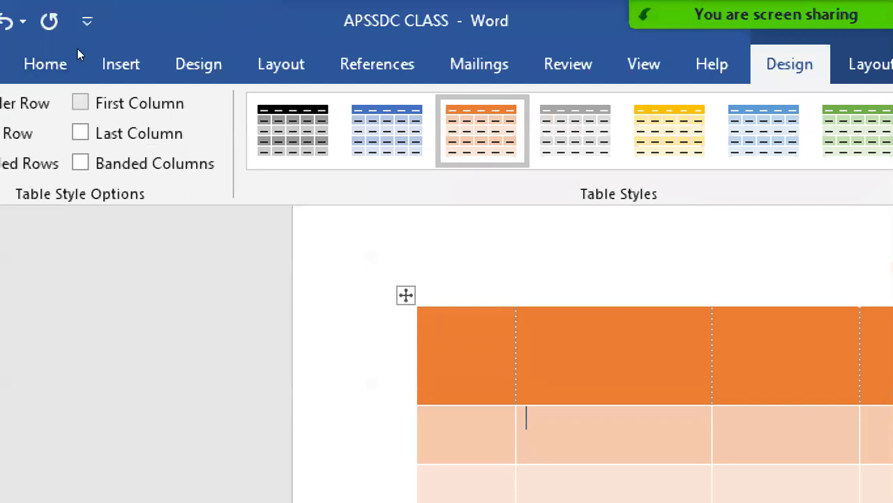
{"action": "left_click", "coordinate": [139, 103]}
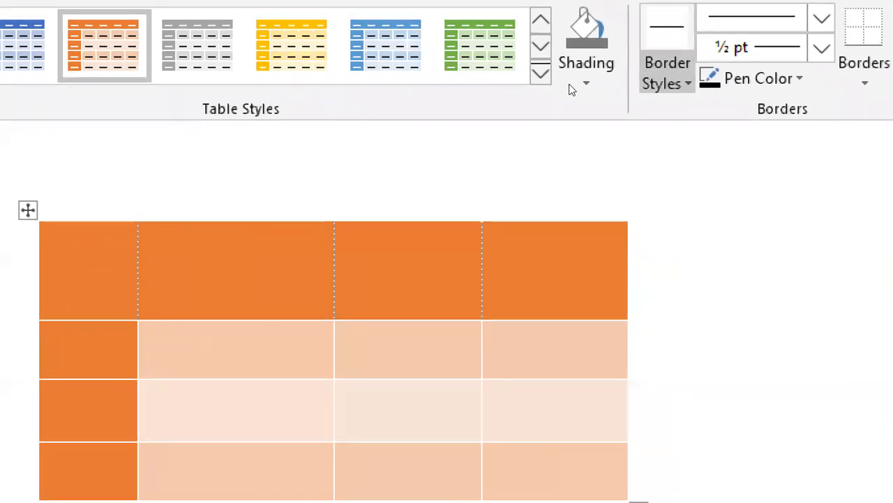
- Choose the blue double solid line, 1/2 pt border style and paint it along the top edge of all header row cells
{"action": "left_click", "coordinate": [668, 75]}
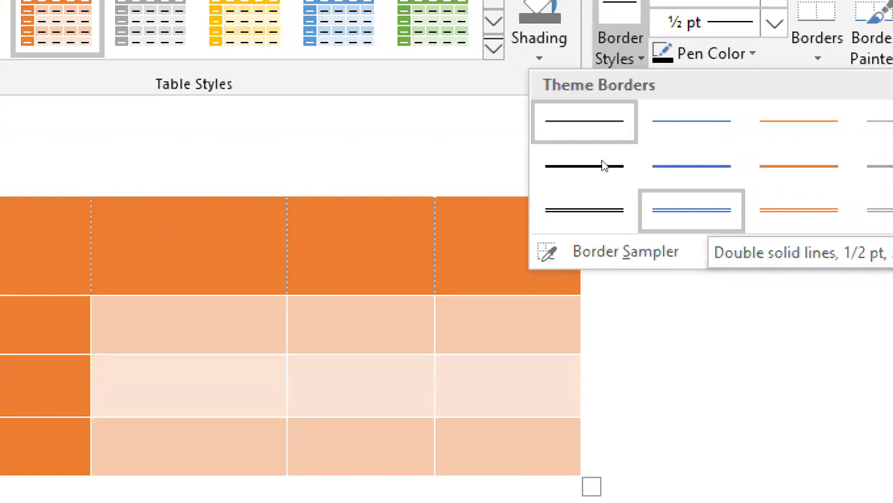
{"action": "left_click", "coordinate": [700, 212]}
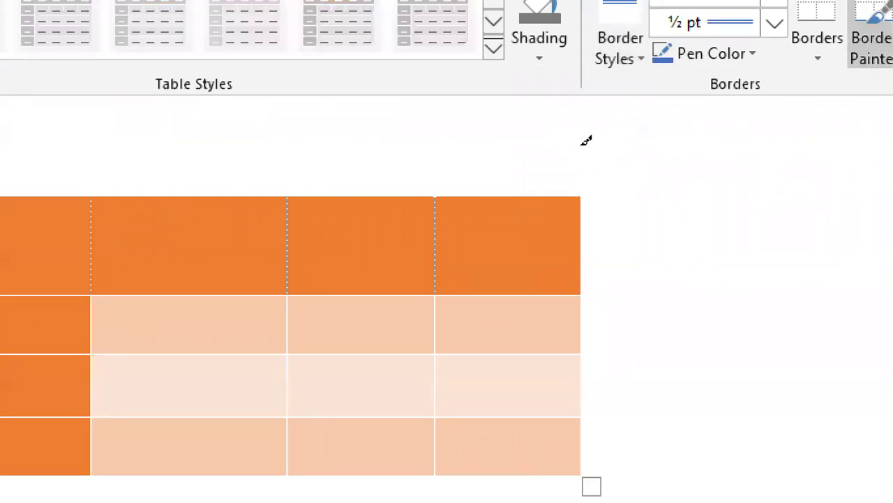
{"action": "left_click", "coordinate": [516, 153]}
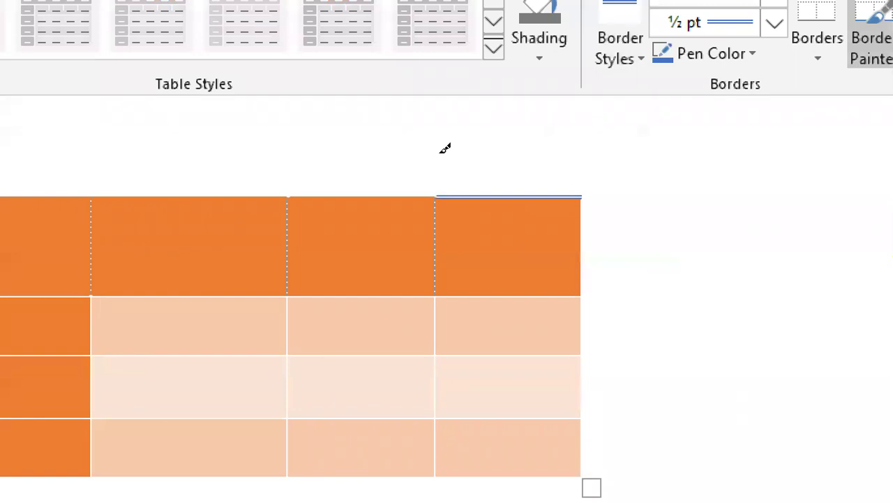
{"action": "left_click", "coordinate": [401, 151]}
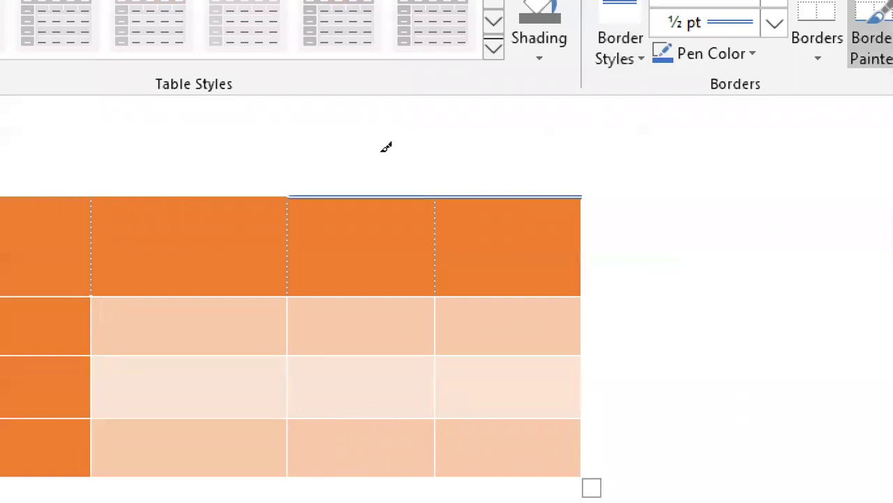
{"action": "left_click", "coordinate": [281, 137]}
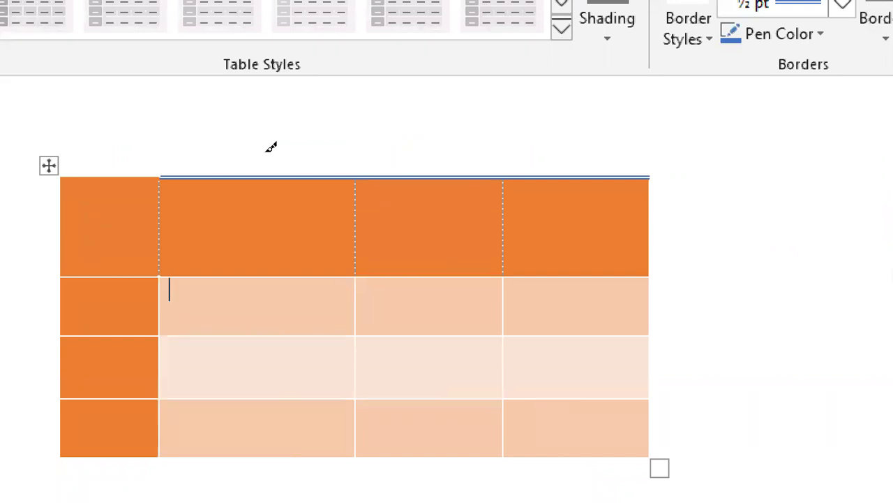
{"action": "left_click", "coordinate": [252, 161]}
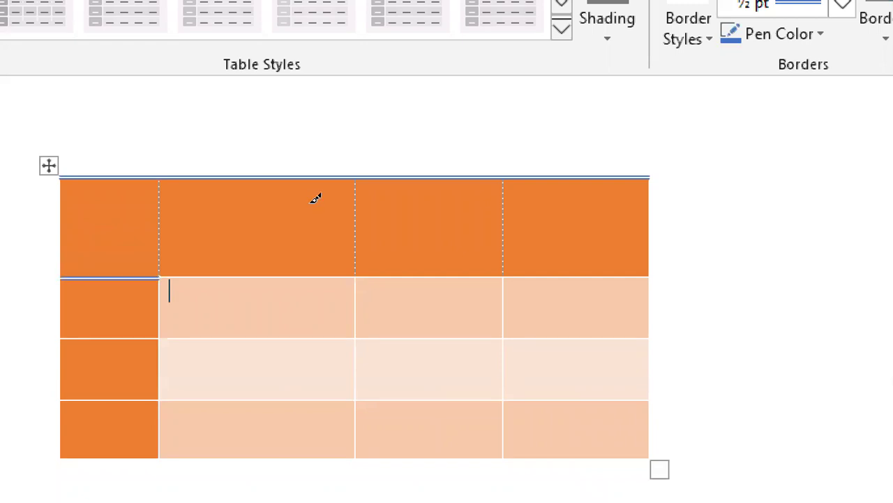
- Paint the same blue double line along the header row's bottom edge through to the last column
{"action": "left_click", "coordinate": [400, 203]}
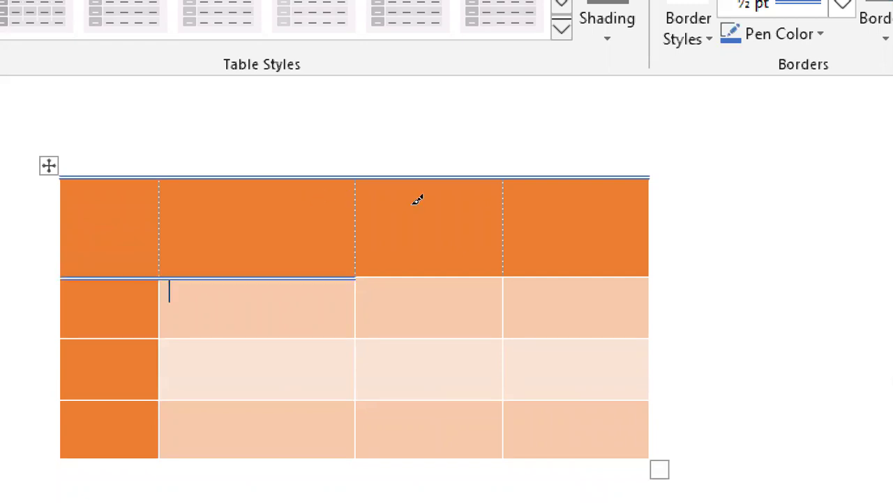
{"action": "left_click", "coordinate": [417, 201]}
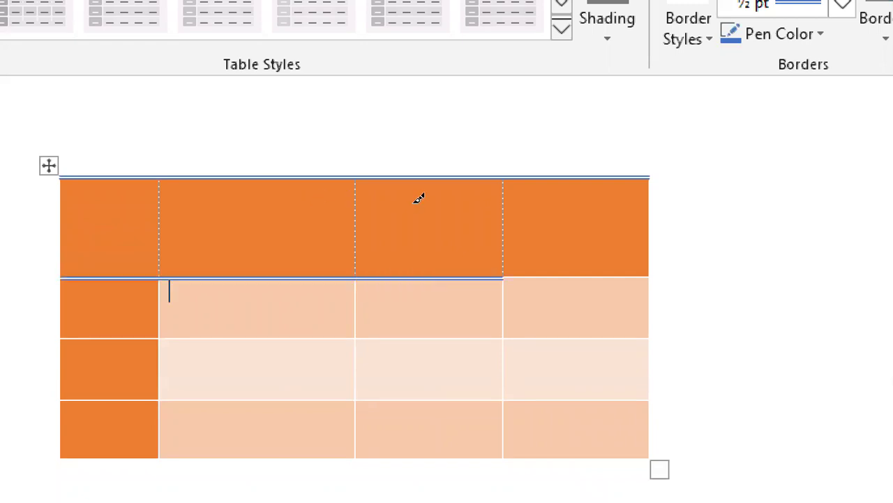
{"action": "left_click", "coordinate": [517, 194]}
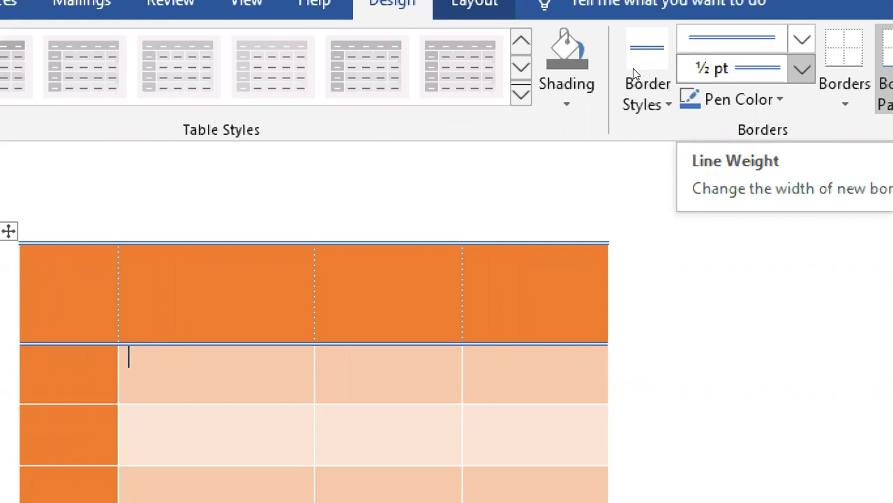
- Set the border line weight to 1 ½ pt and paint the table's left and right outer edges
{"action": "left_click", "coordinate": [802, 68]}
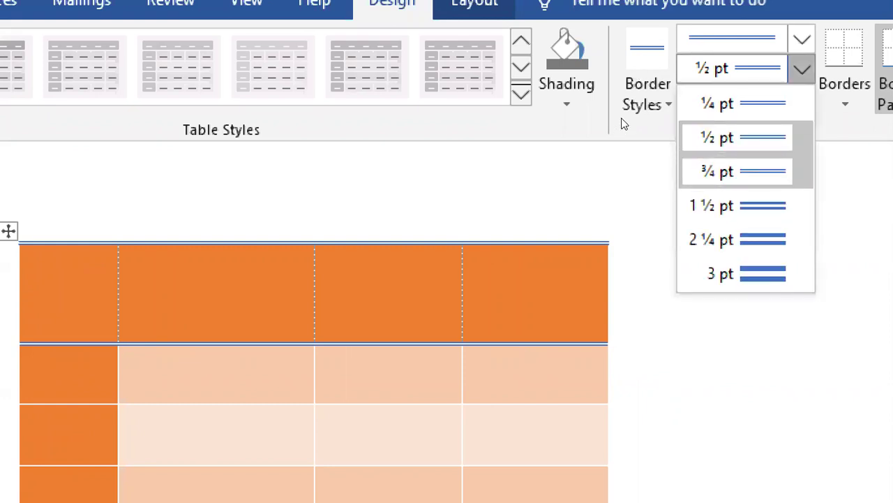
{"action": "left_click", "coordinate": [733, 205]}
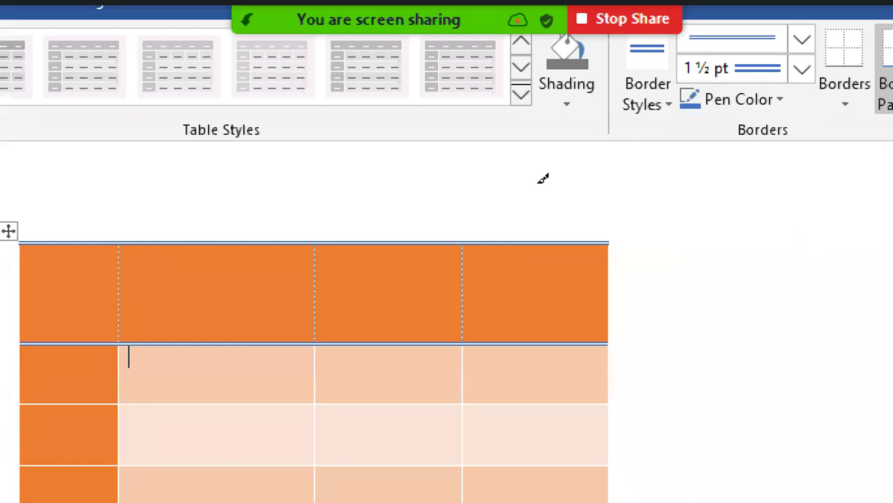
{"action": "left_click", "coordinate": [610, 293]}
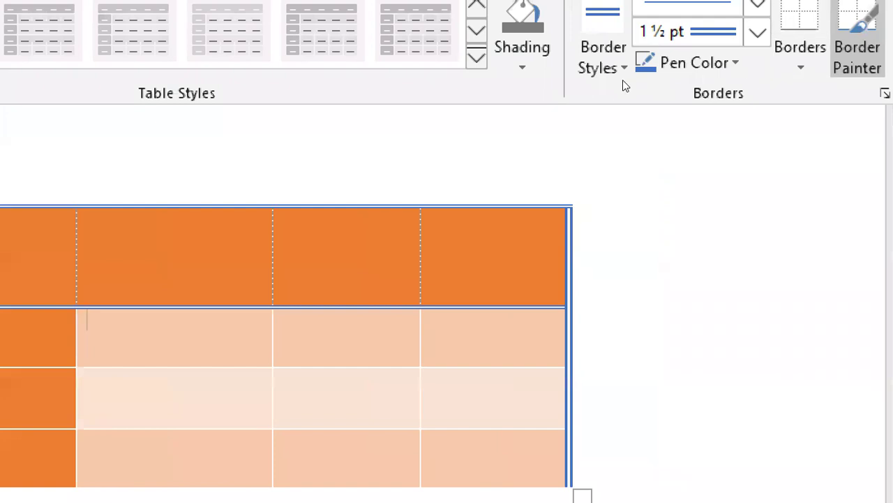
- Set the pen color to the darker green theme color and paint the table's bottom edge across all four columns
{"action": "left_click", "coordinate": [634, 76]}
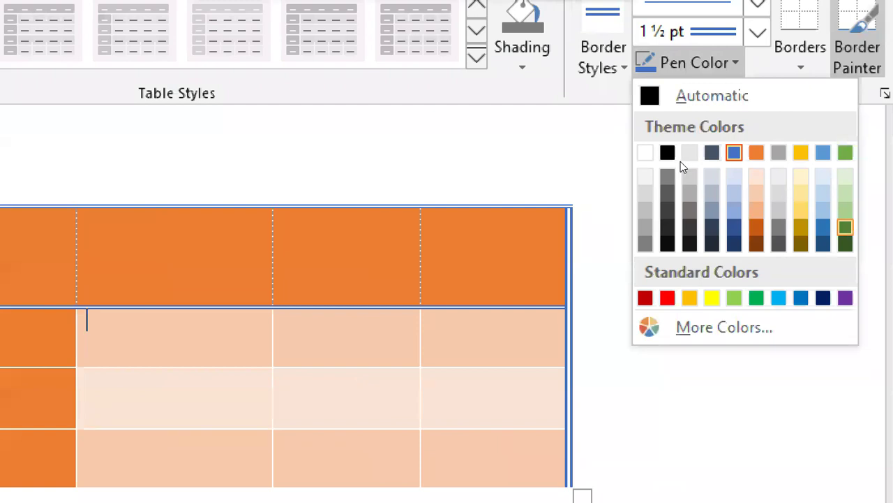
{"action": "left_click", "coordinate": [845, 227]}
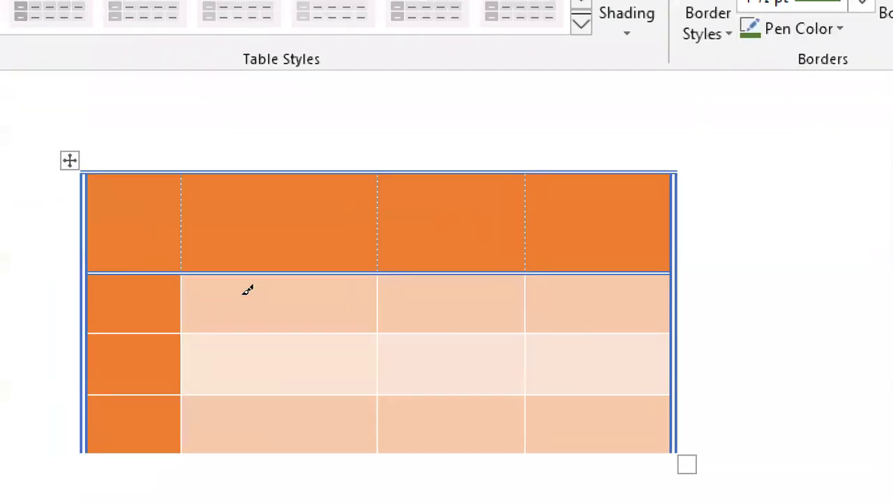
{"action": "left_click", "coordinate": [257, 289]}
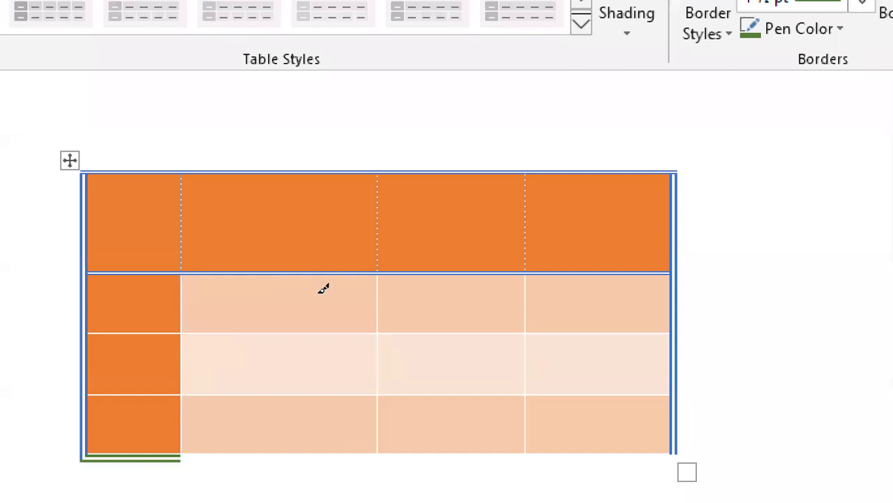
{"action": "left_click", "coordinate": [394, 298]}
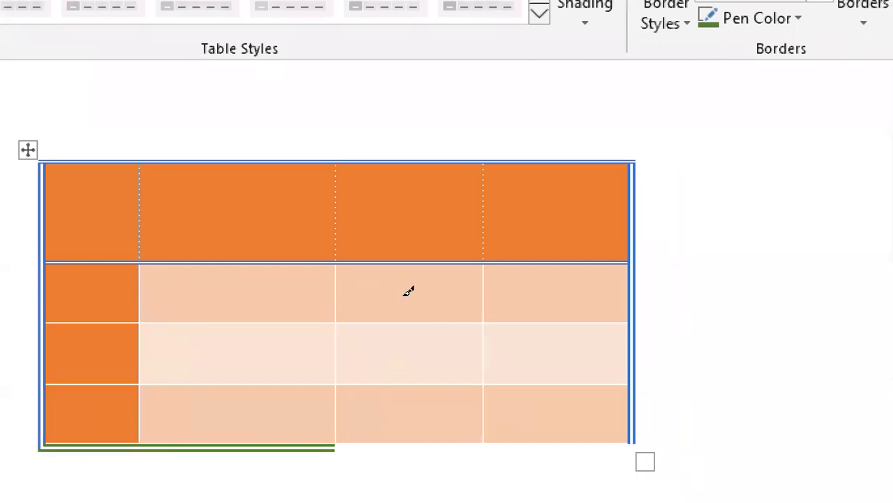
{"action": "left_click", "coordinate": [408, 291]}
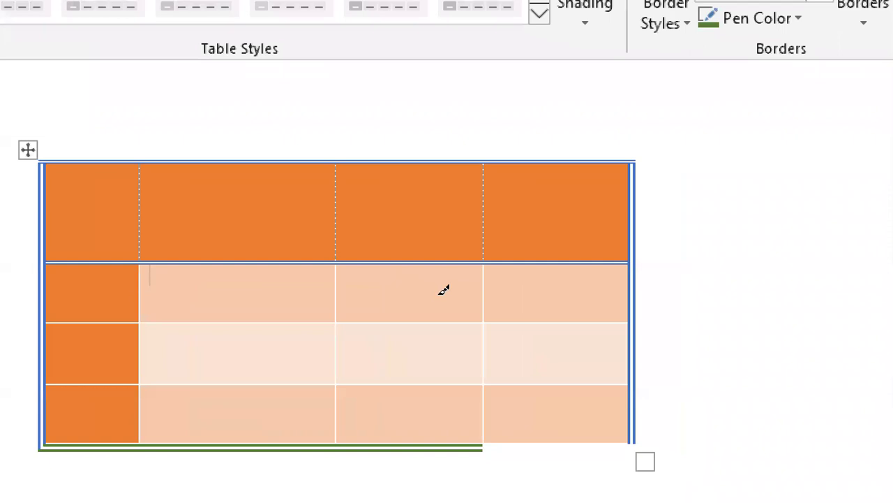
{"action": "left_click", "coordinate": [521, 291]}
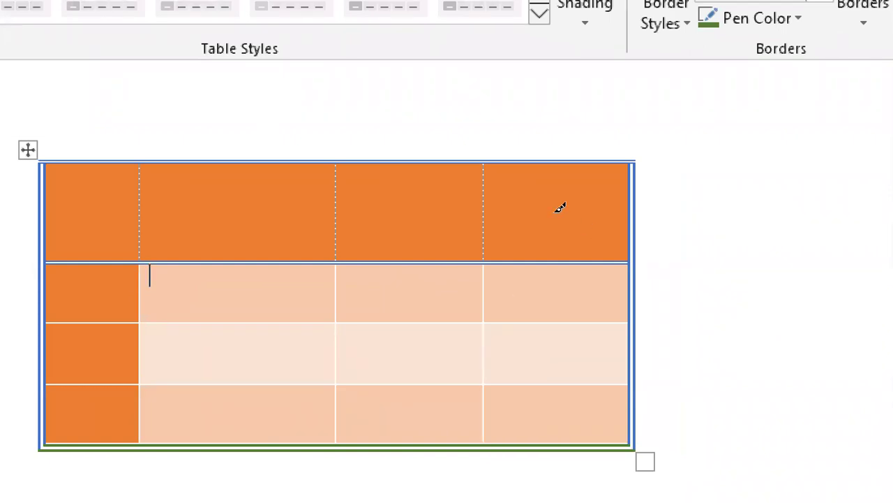
- Paint the three vertical dividers between the header row cells with the green 1 ½ pt double line
{"action": "left_click", "coordinate": [297, 183]}
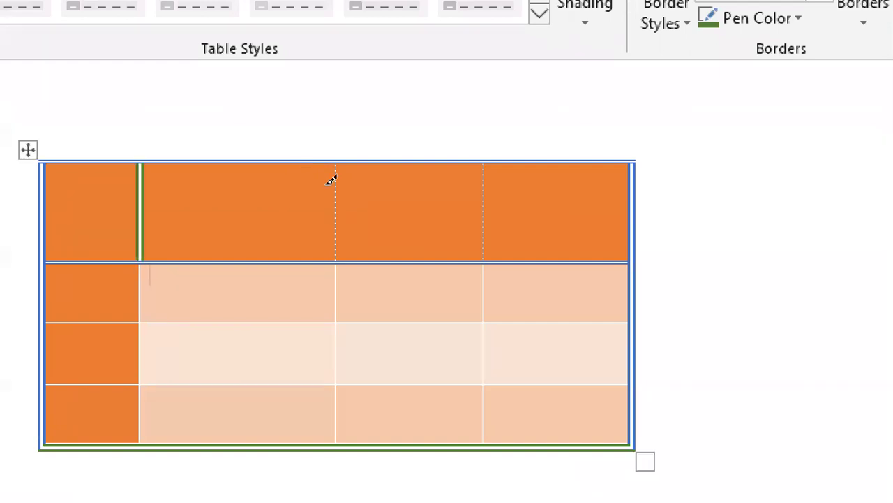
{"action": "left_click", "coordinate": [395, 182]}
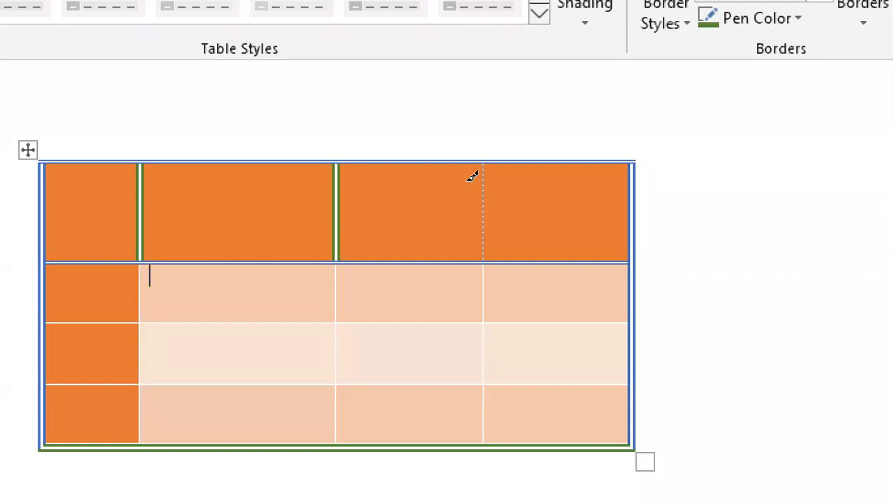
{"action": "left_click", "coordinate": [473, 177]}
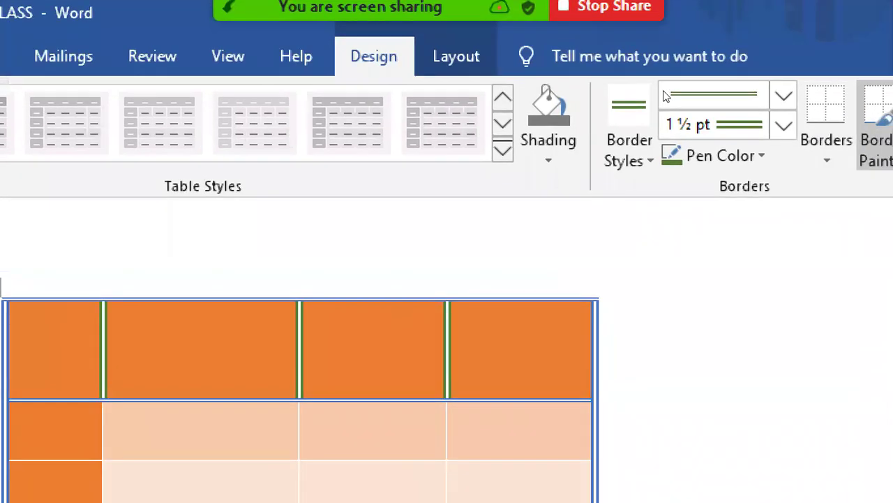
- Preview the preset border options, such as Left Border and All Borders, on the cell in the second row and second column
{"action": "left_click", "coordinate": [823, 144]}
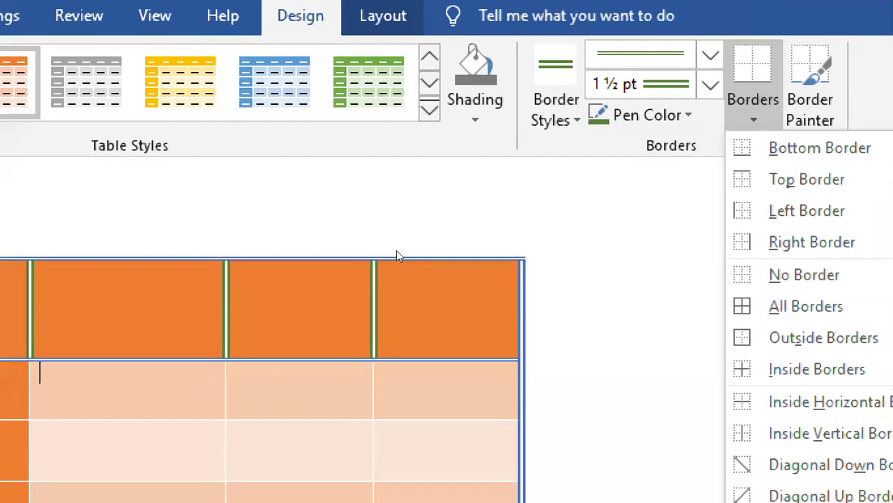
{"action": "key", "text": "Up"}
{"action": "key", "text": "Up"}
{"action": "key", "text": "Up"}
{"action": "key", "text": "Up"}
{"action": "key", "text": "Up"}
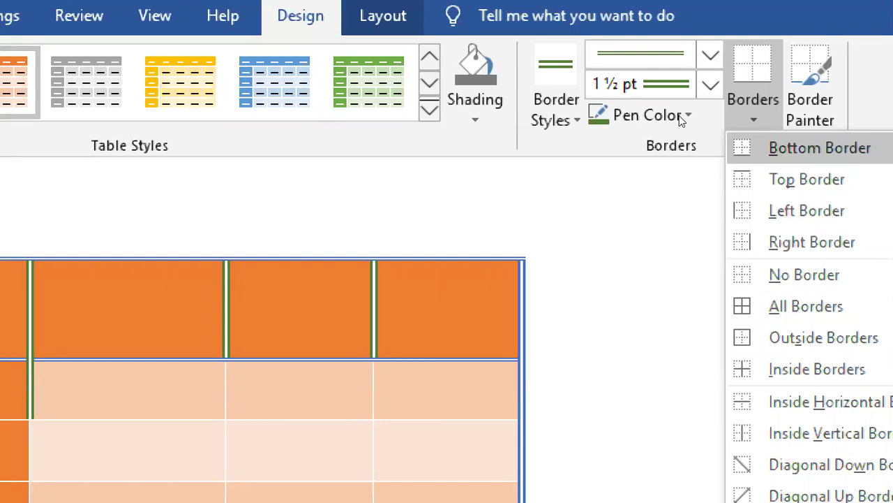
{"action": "key", "text": "Down"}
{"action": "key", "text": "Down"}
{"action": "key", "text": "Down"}
{"action": "key", "text": "Down"}
{"action": "key", "text": "Down"}
{"action": "key", "text": "Down"}
{"action": "key", "text": "Up"}
{"action": "key", "text": "Up"}
{"action": "key", "text": "Up"}
{"action": "key", "text": "Up"}
{"action": "key", "text": "Up"}
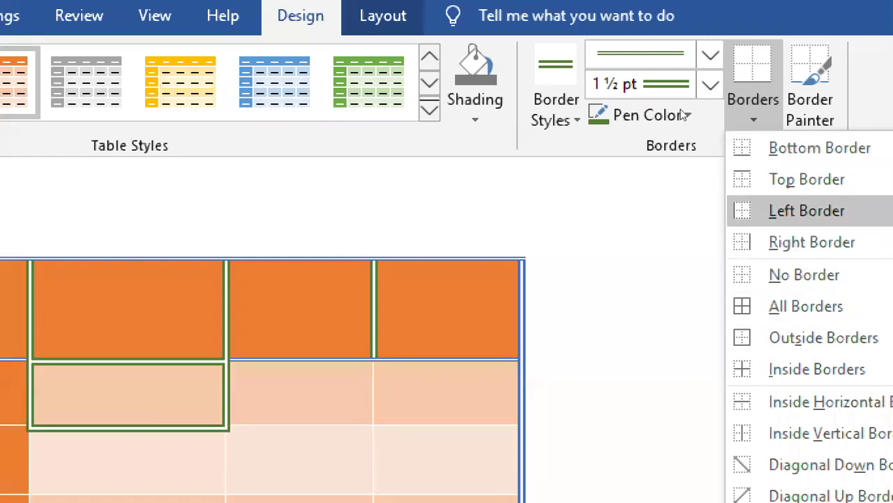
{"action": "key", "text": "Down"}
{"action": "key", "text": "Down"}
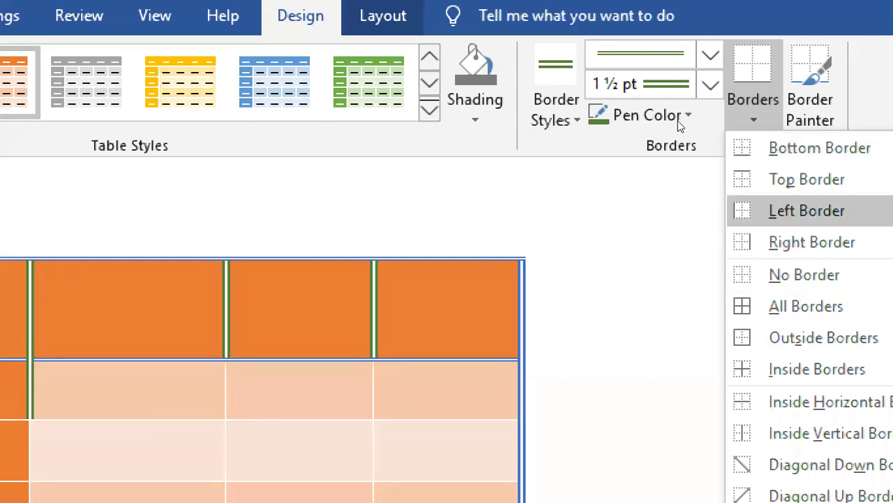
{"action": "key", "text": "Return"}
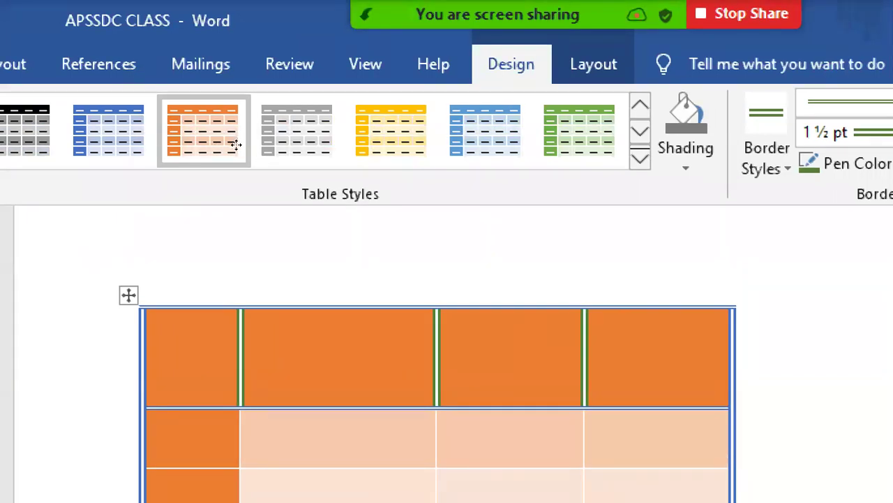
- Select the whole table and preview the preset borders, from Top Border down to All Borders
{"action": "key", "text": "ctrl+a"}
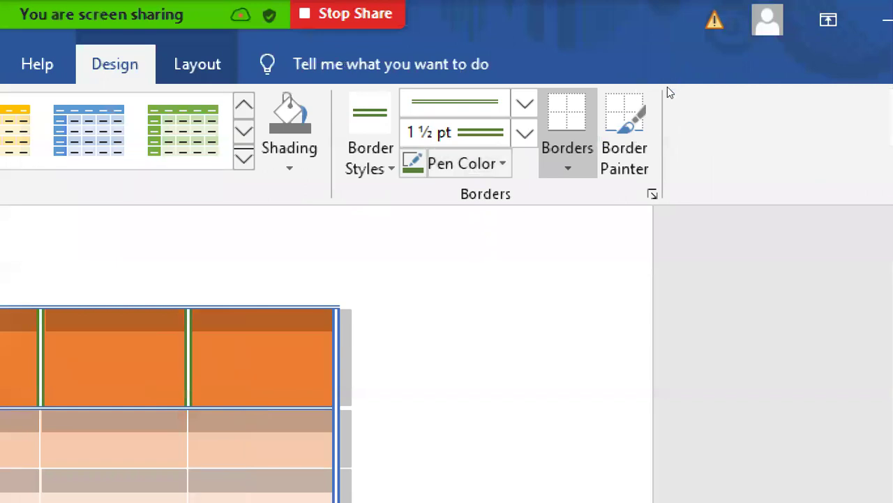
{"action": "key", "text": "Down"}
{"action": "key", "text": "Down"}
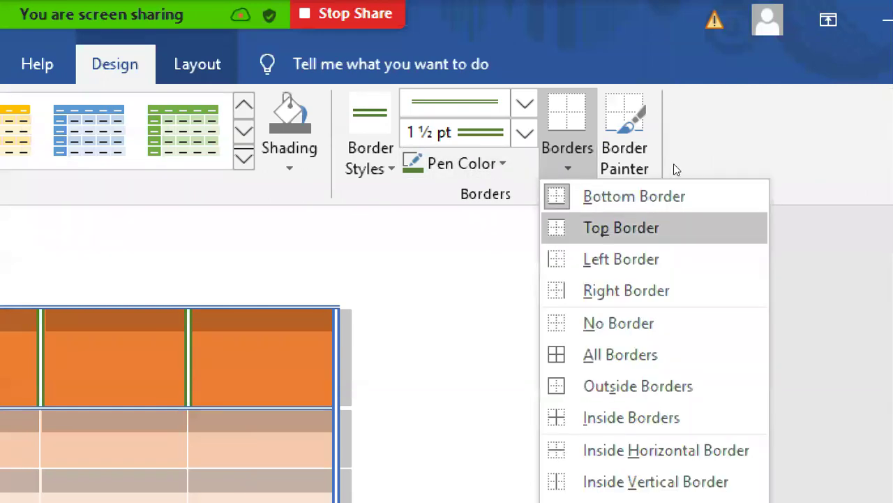
{"action": "key", "text": "Down"}
{"action": "key", "text": "Down"}
{"action": "key", "text": "Down"}
{"action": "key", "text": "Down"}
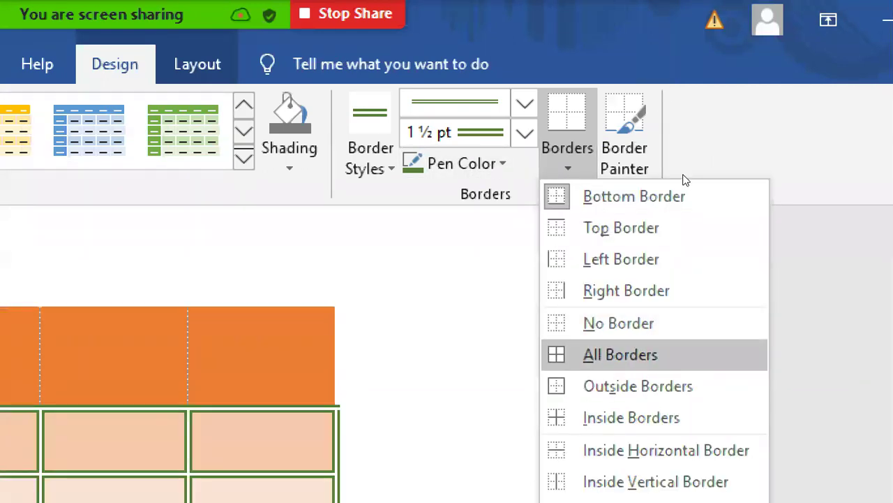
- In the Borders and Shading settings, choose the Box setting with the triple-line style for the table
{"action": "key", "text": "Return"}
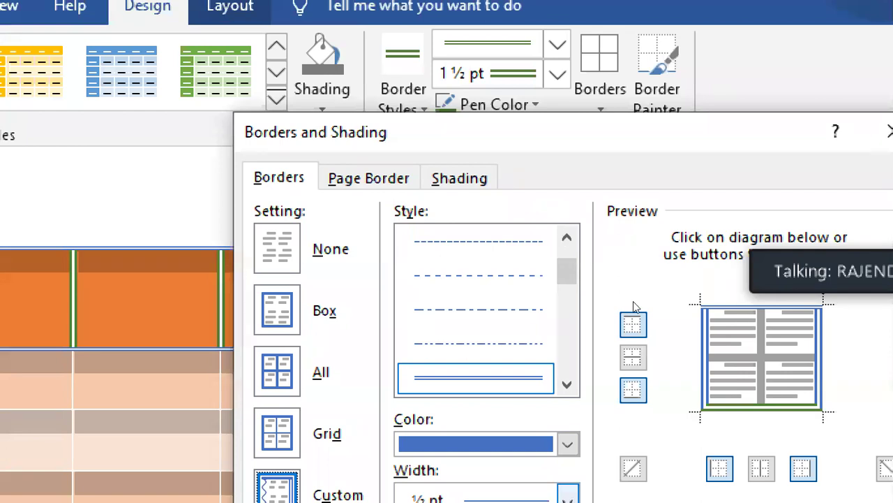
{"action": "key", "text": "alt+x"}
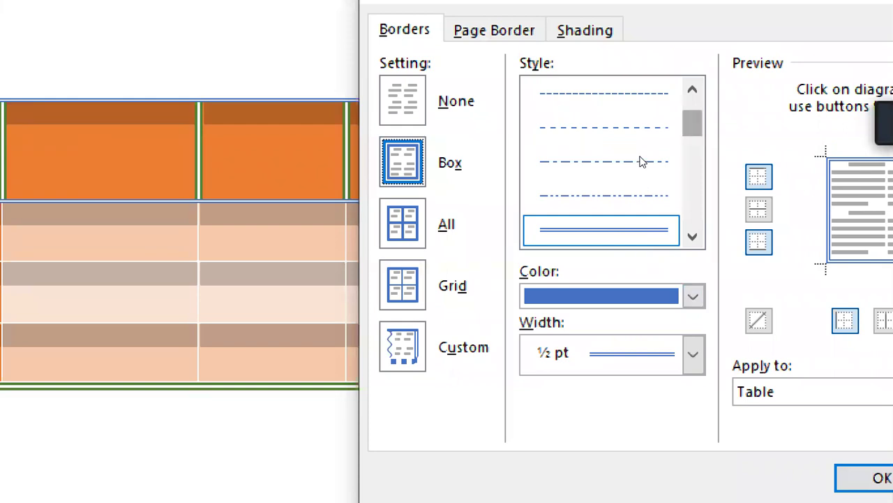
{"action": "scroll", "coordinate": [642, 161], "scroll_direction": "up", "scroll_amount": 2}
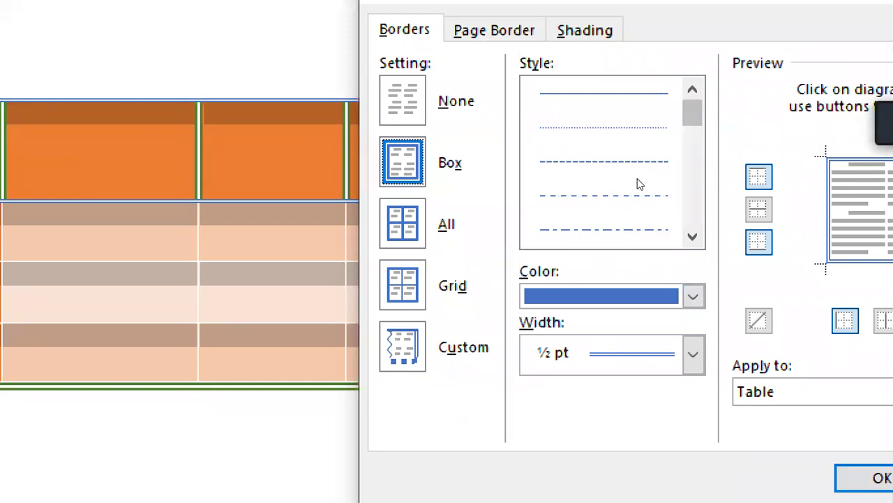
{"action": "scroll", "coordinate": [643, 175], "scroll_direction": "down", "scroll_amount": 1}
{"action": "scroll", "coordinate": [643, 175], "scroll_direction": "down", "scroll_amount": 3}
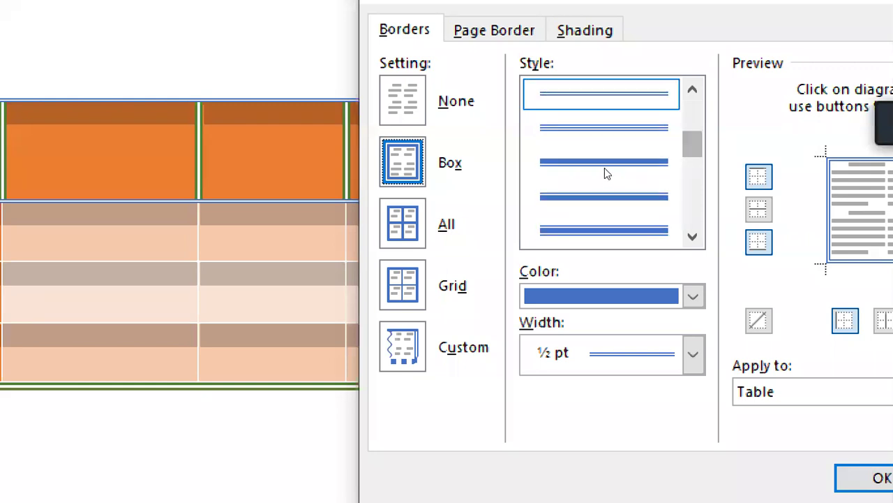
{"action": "scroll", "coordinate": [607, 174], "scroll_direction": "up", "scroll_amount": 4}
{"action": "left_click", "coordinate": [635, 230]}
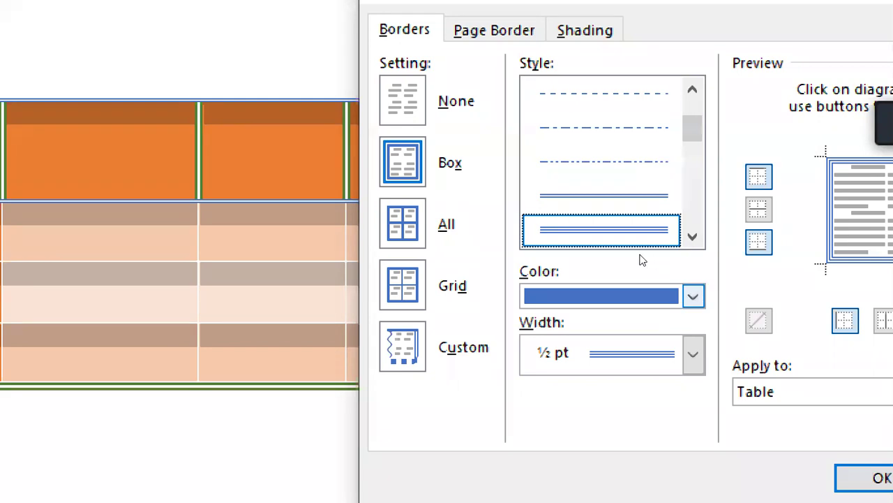
- Set the box border's color to dark gold and its width to ¾ pt, and apply it to the table
{"action": "left_click", "coordinate": [633, 292]}
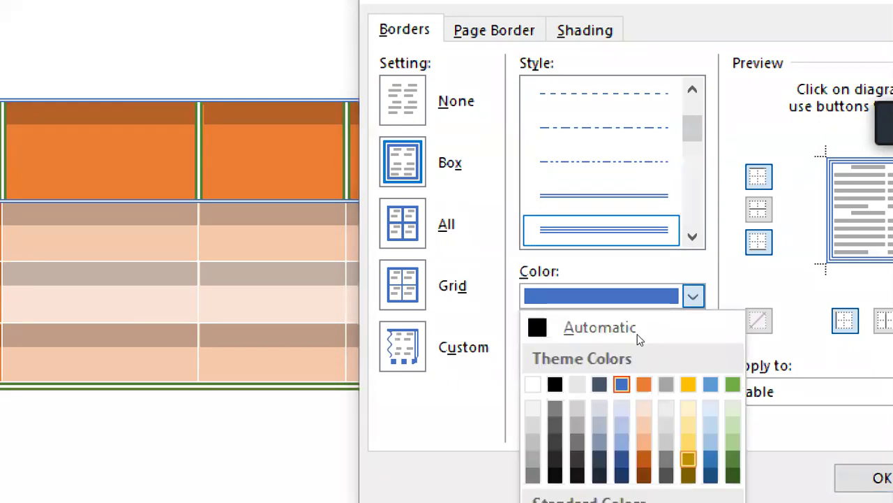
{"action": "key", "text": "Return"}
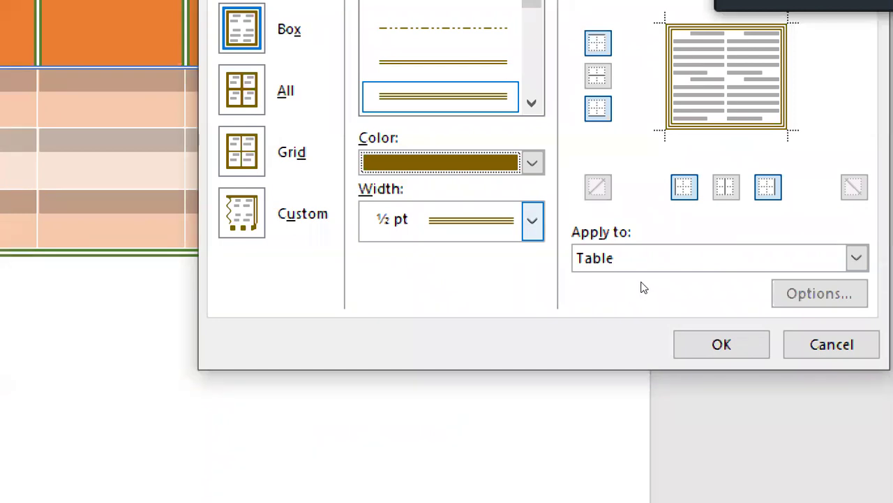
{"action": "key", "text": "alt+Down"}
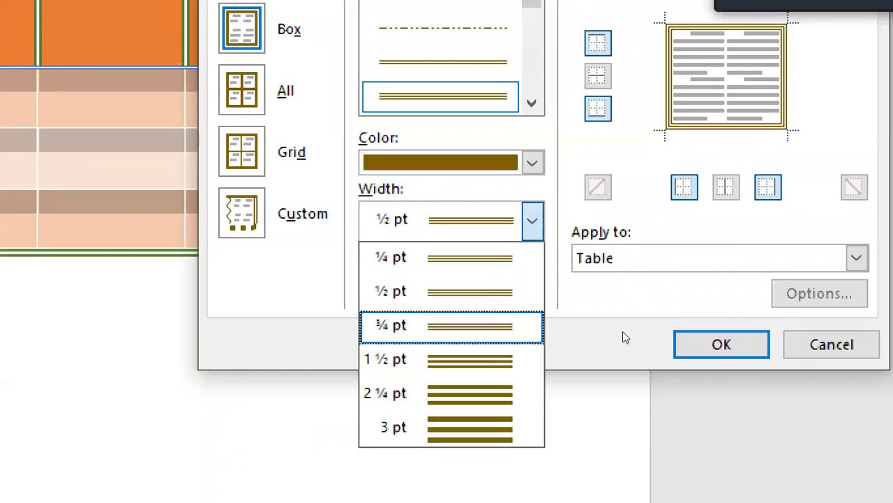
{"action": "key", "text": "Return"}
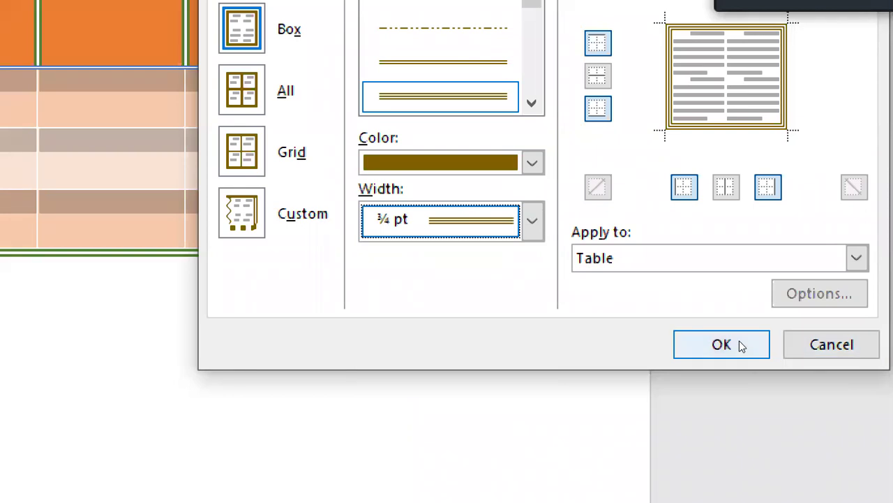
{"action": "left_click", "coordinate": [739, 340]}
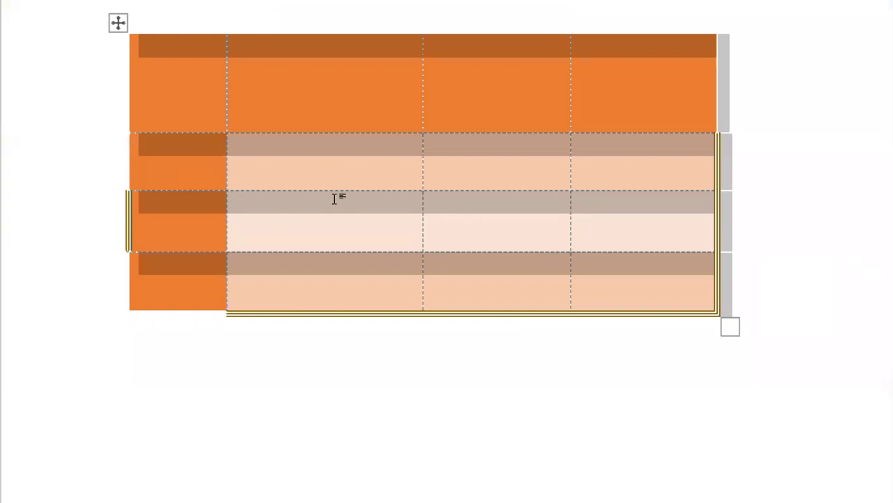
- Undo the gold box border, and reopen and close the Borders and Shading dialog without changes
{"action": "key", "text": "ctrl+z"}
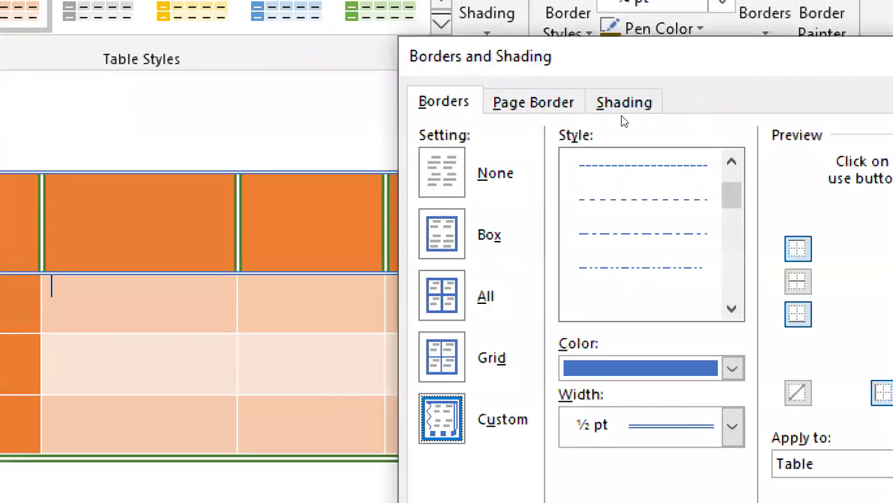
{"action": "left_click", "coordinate": [393, 114]}
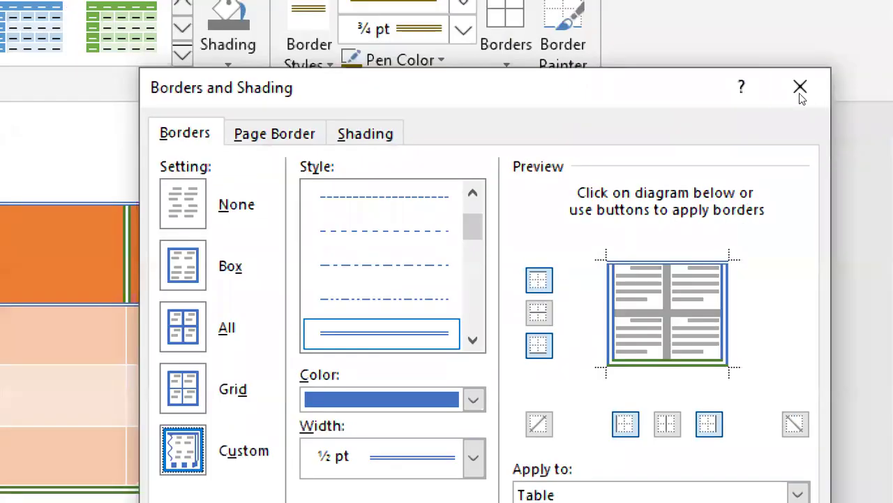
{"action": "left_click", "coordinate": [800, 89]}
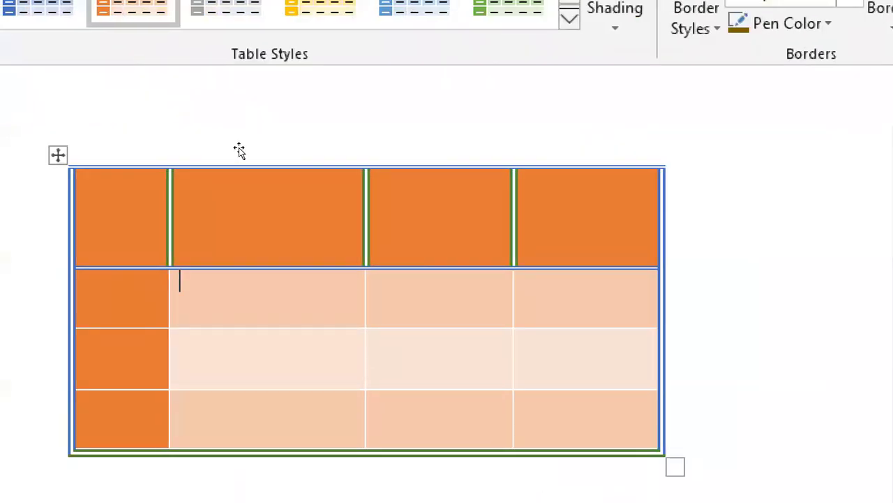
- Select the whole orange table and delete it from the page
{"action": "left_click", "coordinate": [239, 147]}
{"action": "left_click", "coordinate": [239, 147]}
{"action": "left_click", "coordinate": [239, 147]}
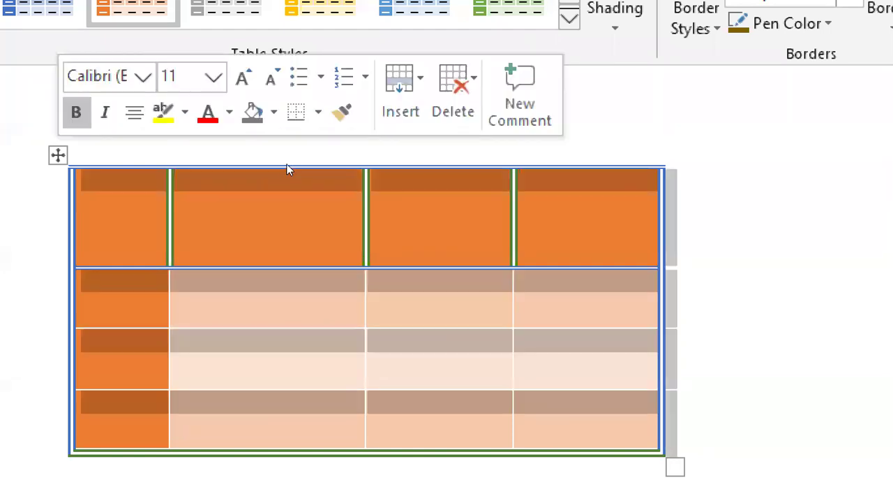
{"action": "left_click", "coordinate": [445, 157]}
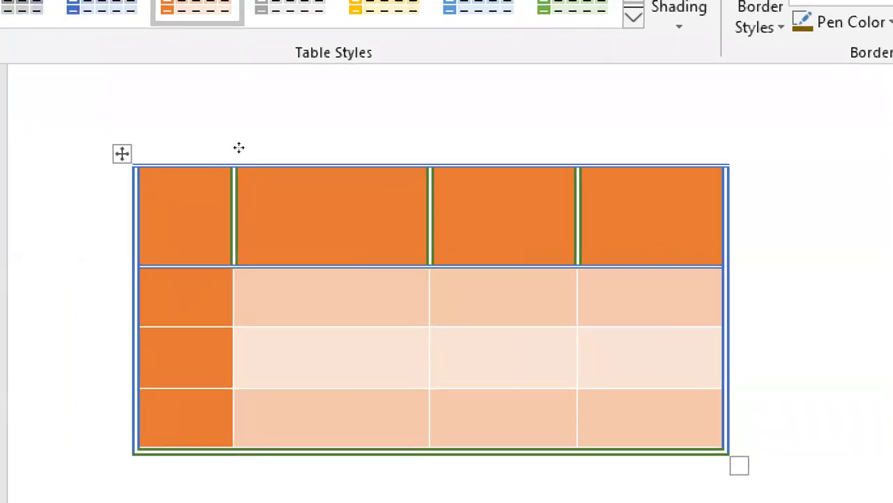
{"action": "left_click", "coordinate": [238, 147]}
{"action": "key", "text": "BackSpace"}
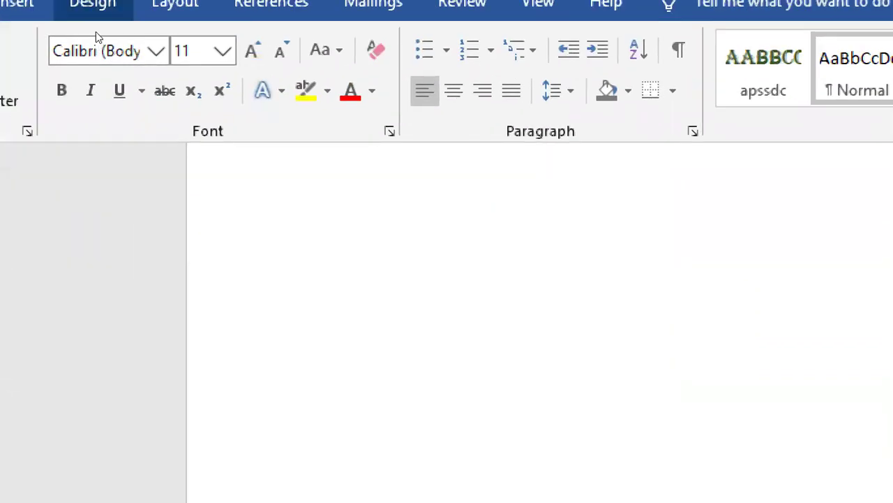
- Insert a new table with three columns and three rows on the empty page
{"action": "left_click", "coordinate": [59, 10]}
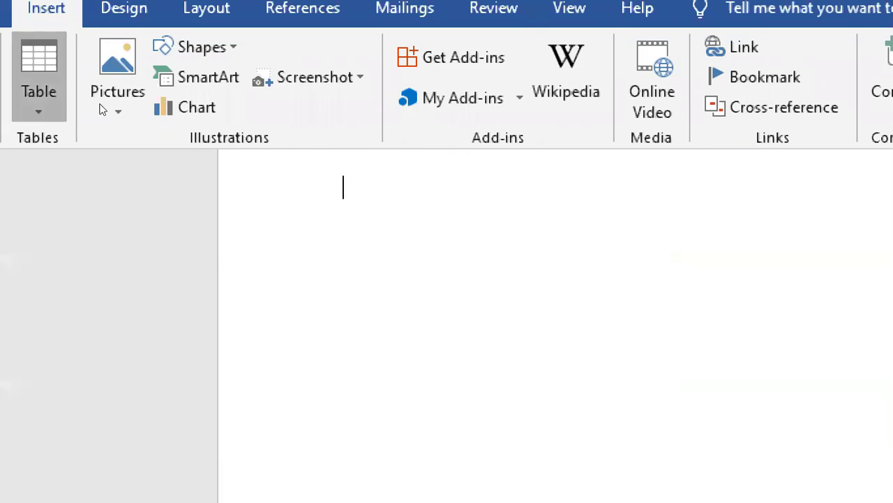
{"action": "left_click", "coordinate": [39, 91]}
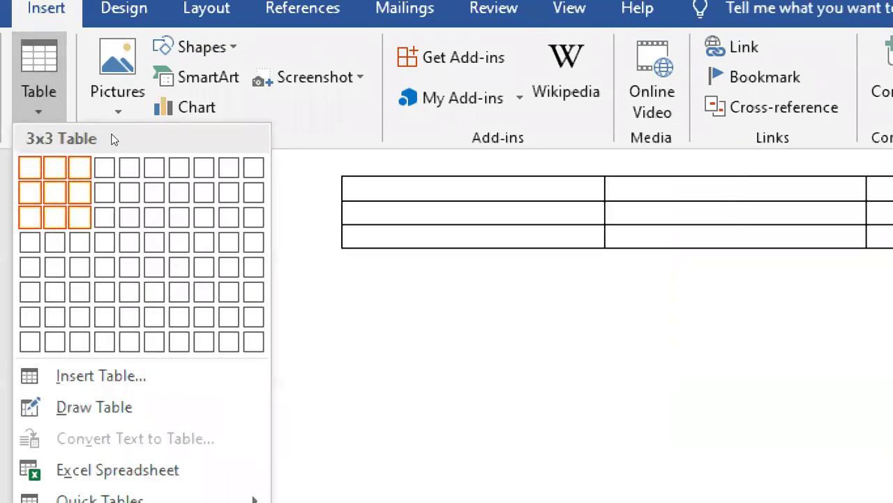
{"action": "left_click", "coordinate": [80, 217]}
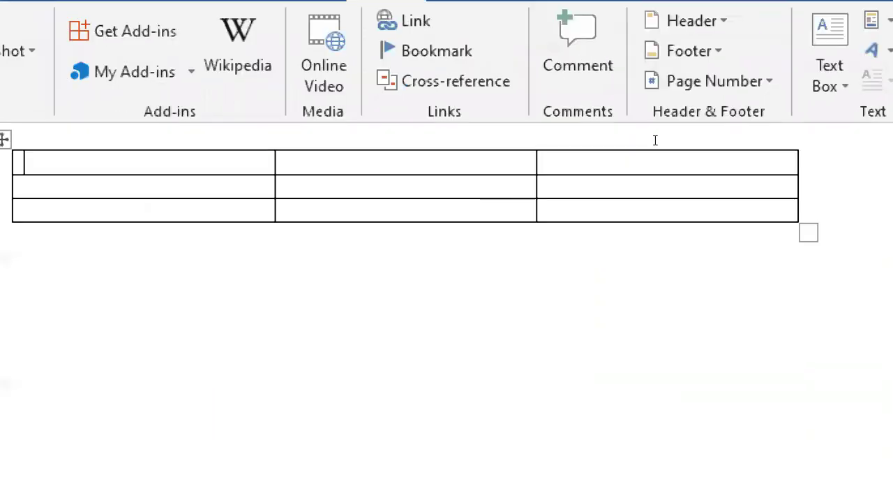
- Resize the new table to taller rows and narrower columns, and apply the plain light-gray grid style with banded rows
{"action": "left_click_drag", "start_coordinate": [640, 152], "coordinate": [536, 228]}
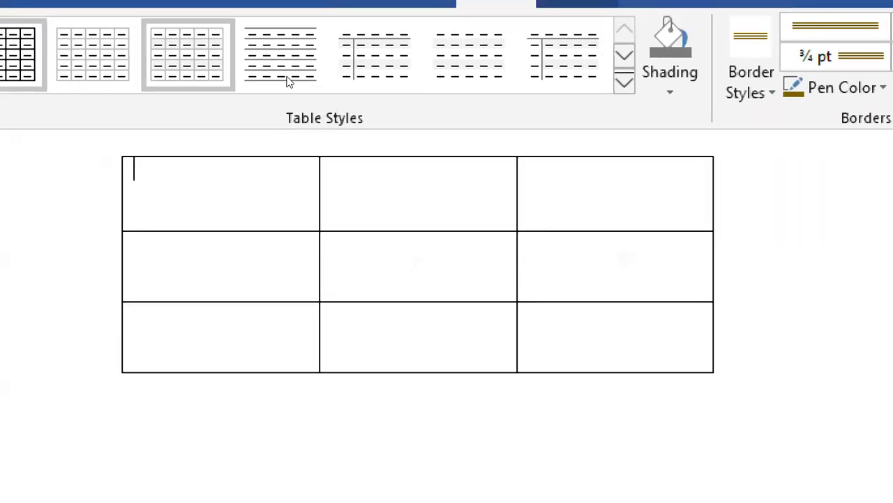
{"action": "left_click", "coordinate": [191, 59]}
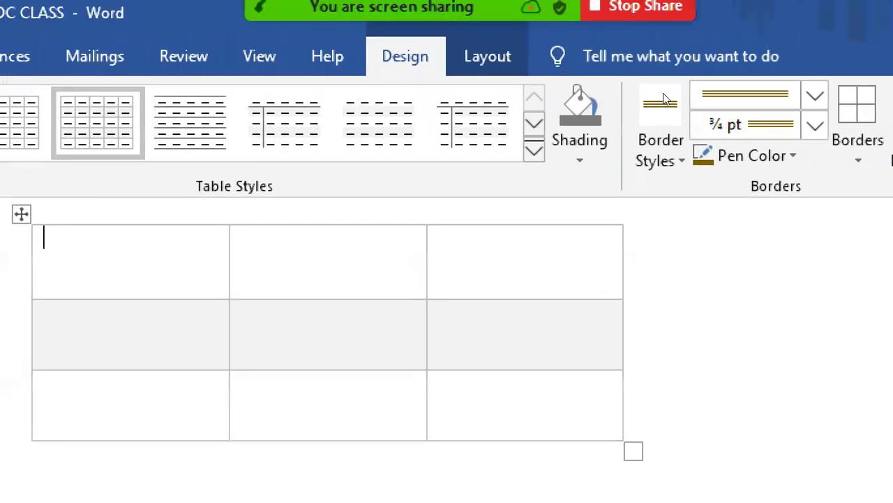
- In the Borders and Shading settings, choose the Box setting with a thin-thick double-line style for the table
{"action": "left_click", "coordinate": [858, 194]}
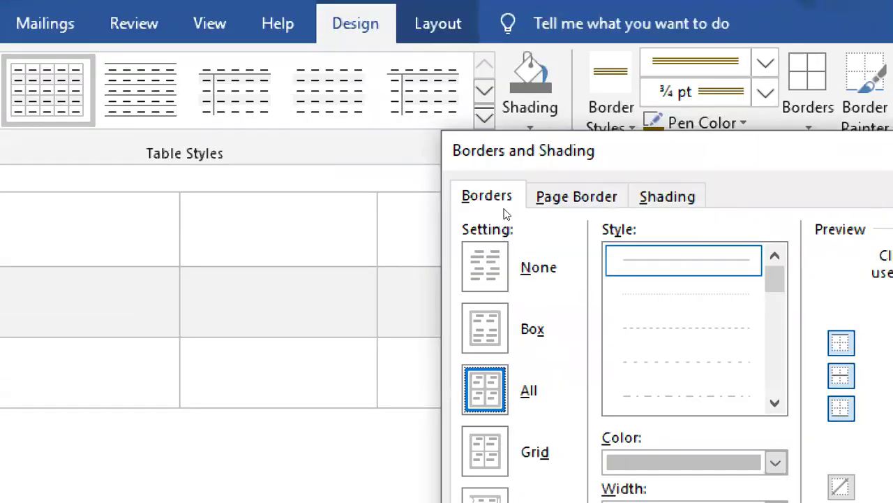
{"action": "key", "text": "alt+x"}
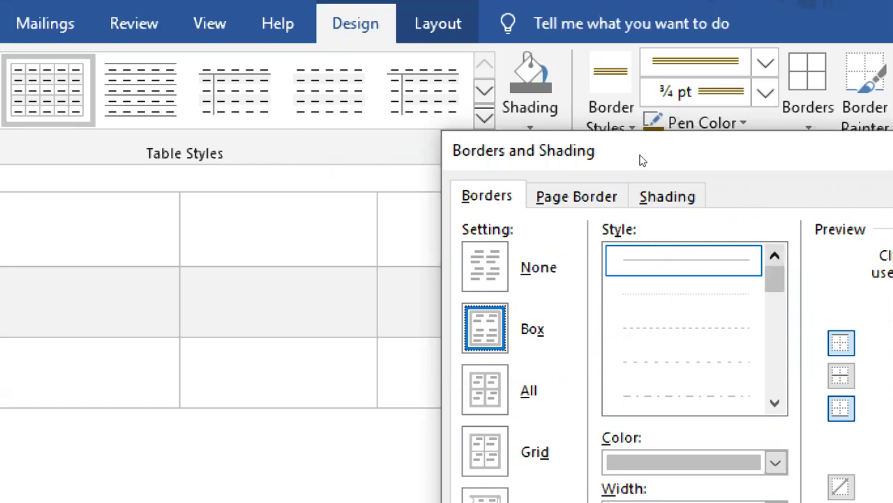
{"action": "scroll", "coordinate": [642, 168], "scroll_direction": "down", "scroll_amount": 5}
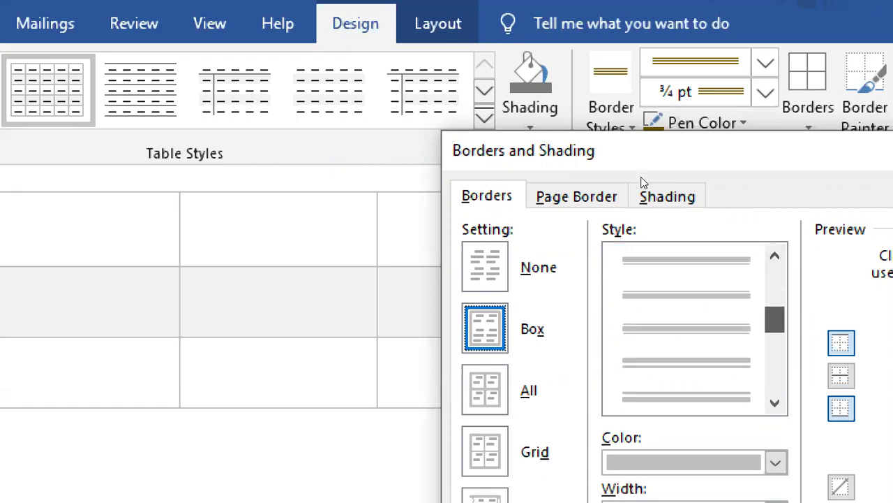
{"action": "key", "text": "alt+y"}
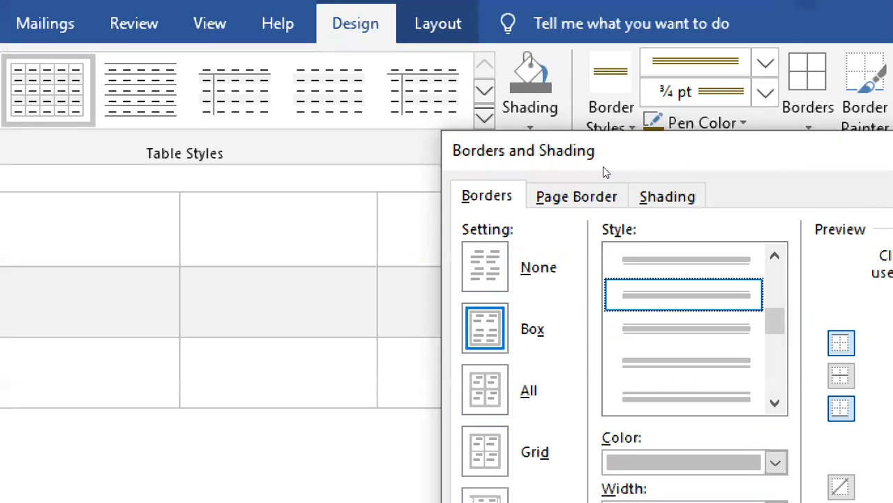
{"action": "scroll", "coordinate": [635, 245], "scroll_direction": "up", "scroll_amount": 5}
- Set the box border's color to dark orange and apply it to the table
{"action": "key", "text": "alt+c"}
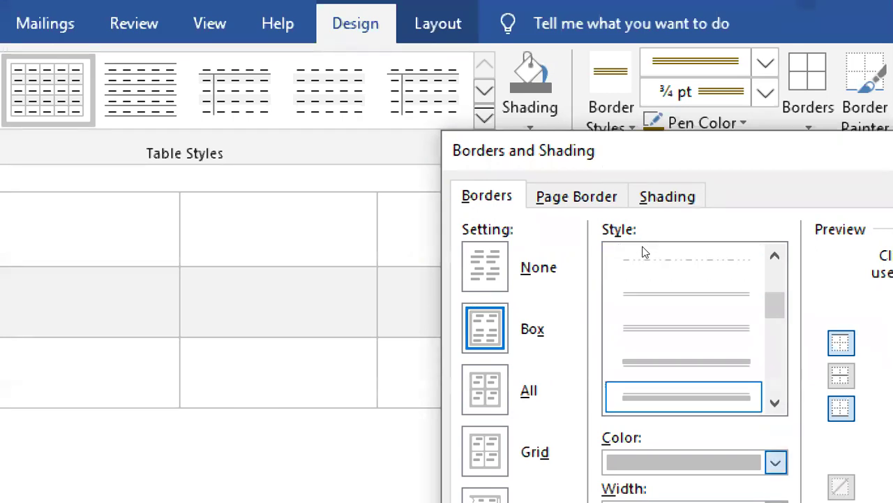
{"action": "key", "text": "alt+Down"}
{"action": "key", "text": "Escape"}
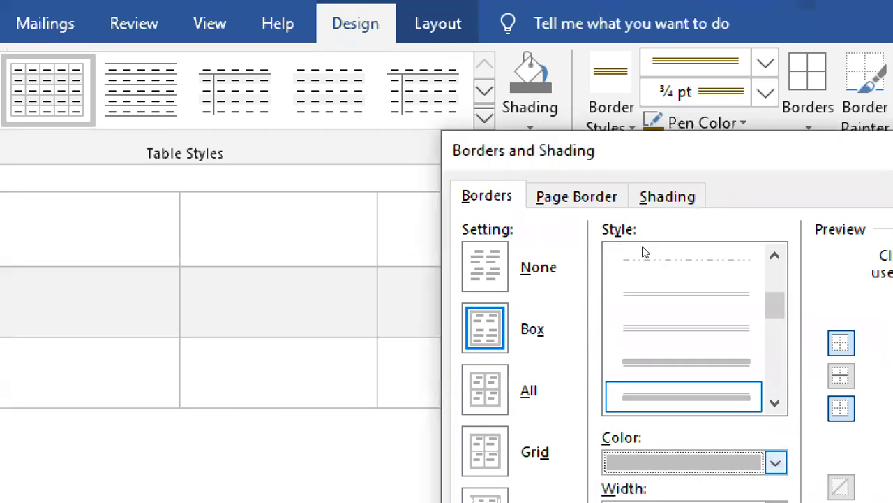
{"action": "key", "text": "alt+Down"}
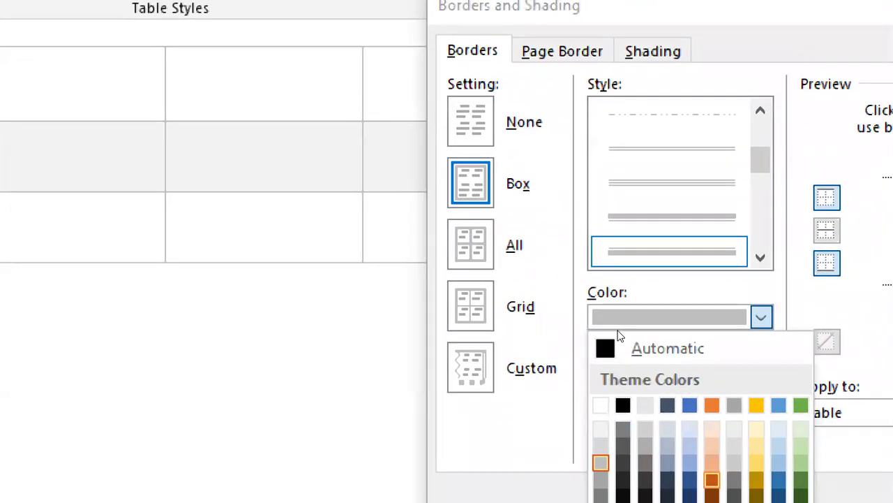
{"action": "key", "text": "Return"}
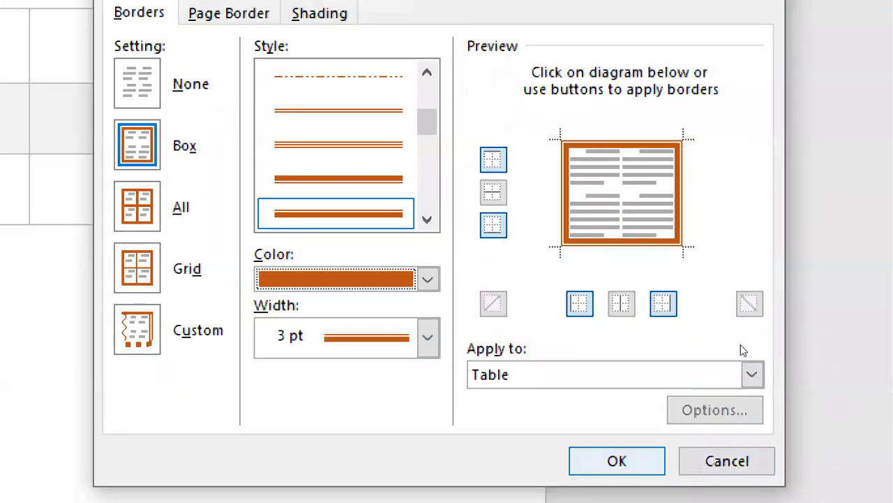
{"action": "key", "text": "Return"}
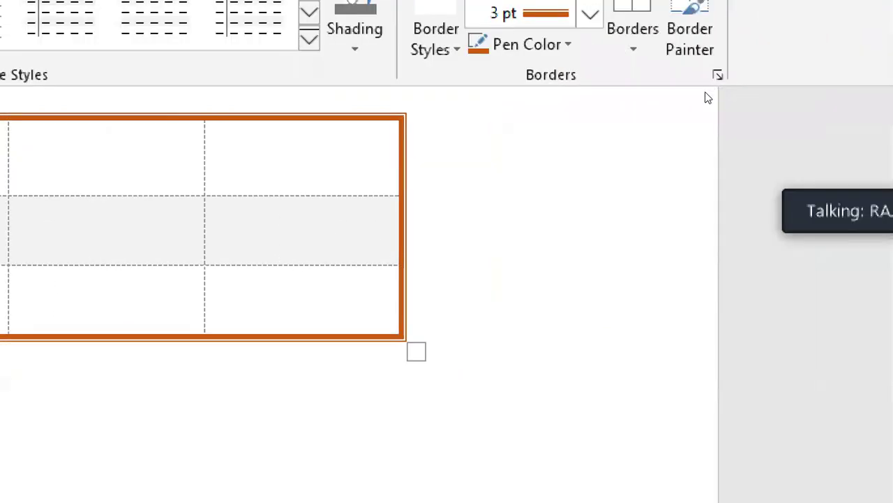
- Try the All border setting with the dark orange thin-thick style on the whole table and undo it
{"action": "left_click", "coordinate": [717, 75]}
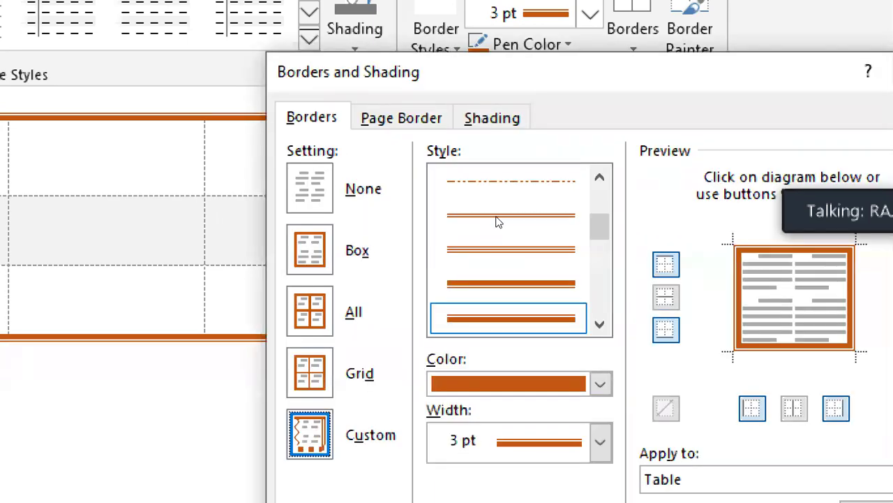
{"action": "key", "text": "alt+a"}
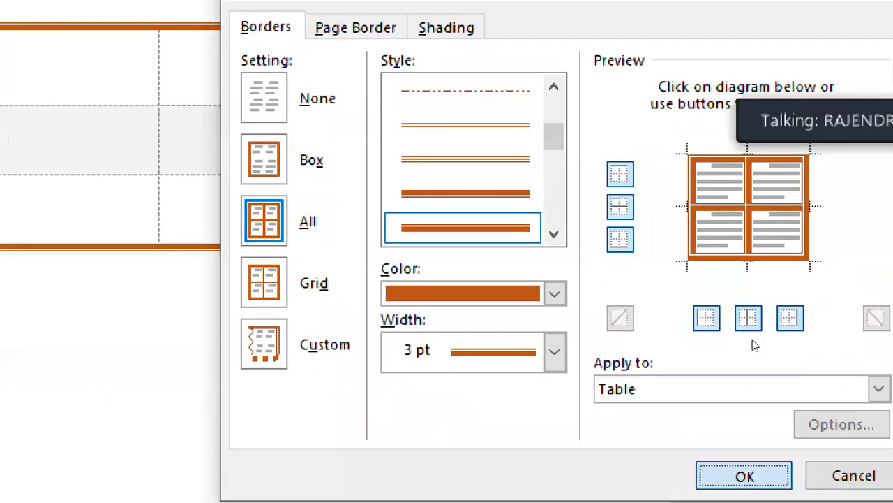
{"action": "key", "text": "Return"}
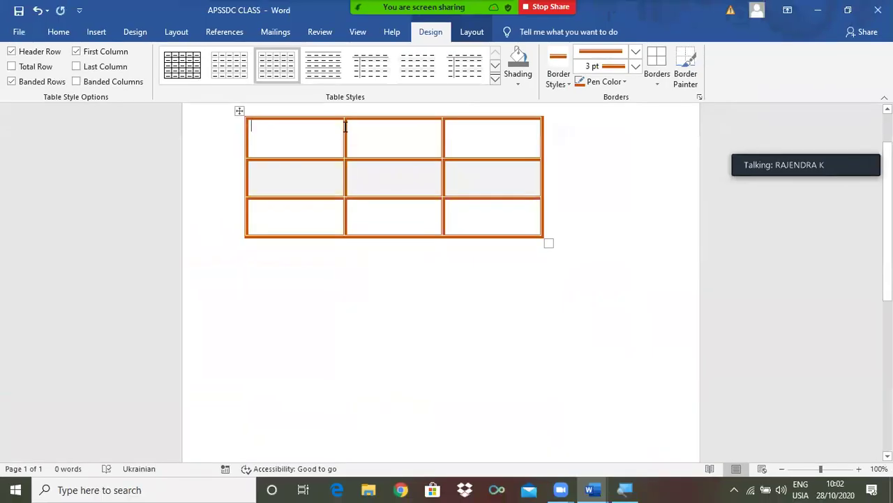
{"action": "left_click", "coordinate": [472, 34]}
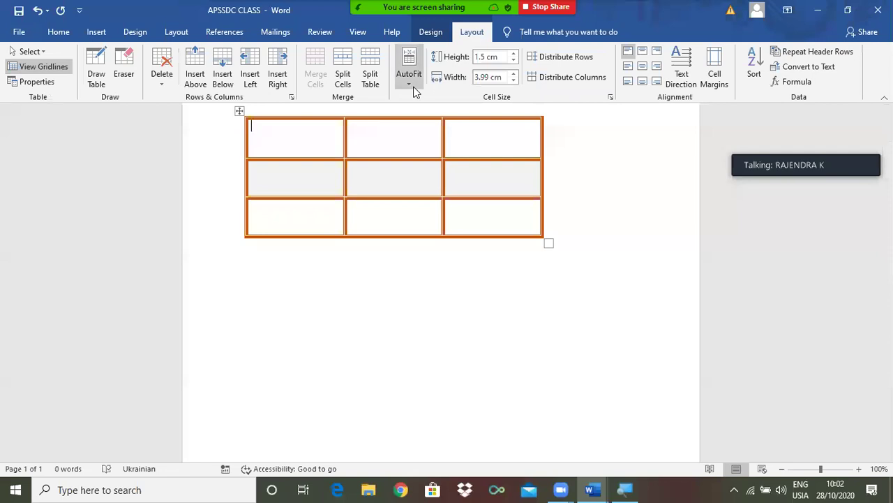
{"action": "key", "text": "ctrl+z"}
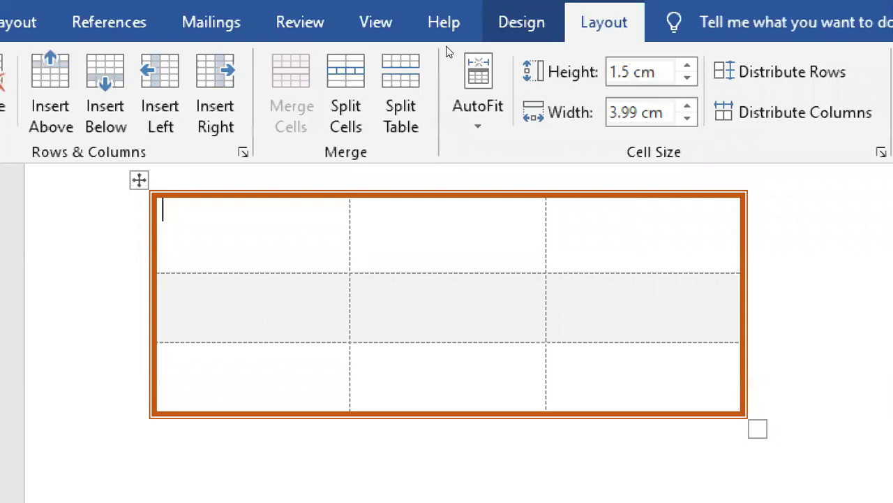
- Select the entire table, and reduce the selection to its second row
{"action": "mouse_move", "coordinate": [447, 52]}
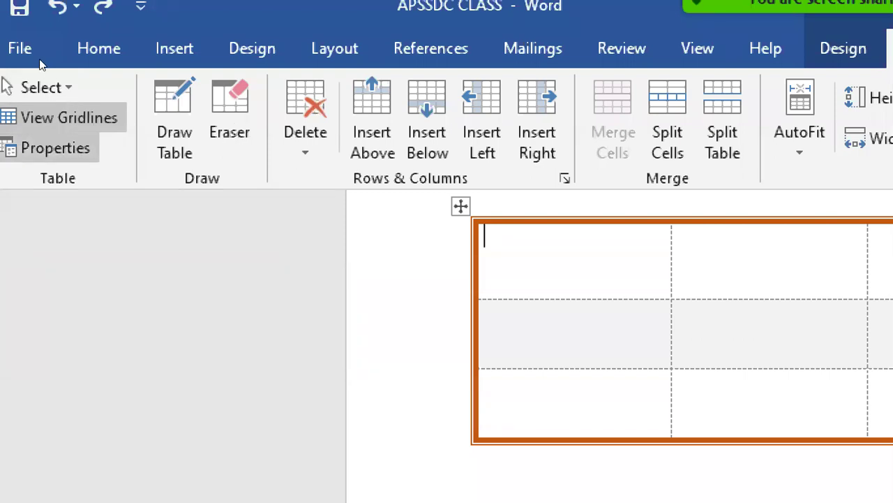
{"action": "left_click", "coordinate": [42, 86]}
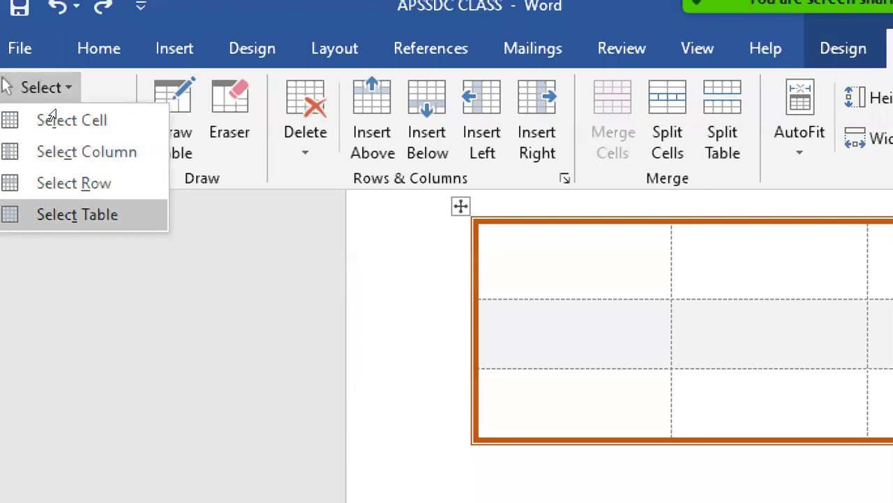
{"action": "left_click", "coordinate": [77, 214]}
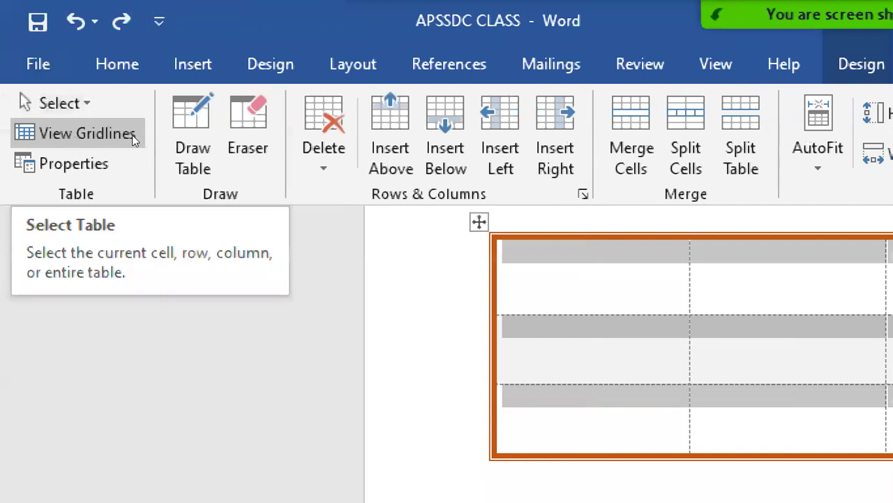
{"action": "left_click", "coordinate": [201, 182]}
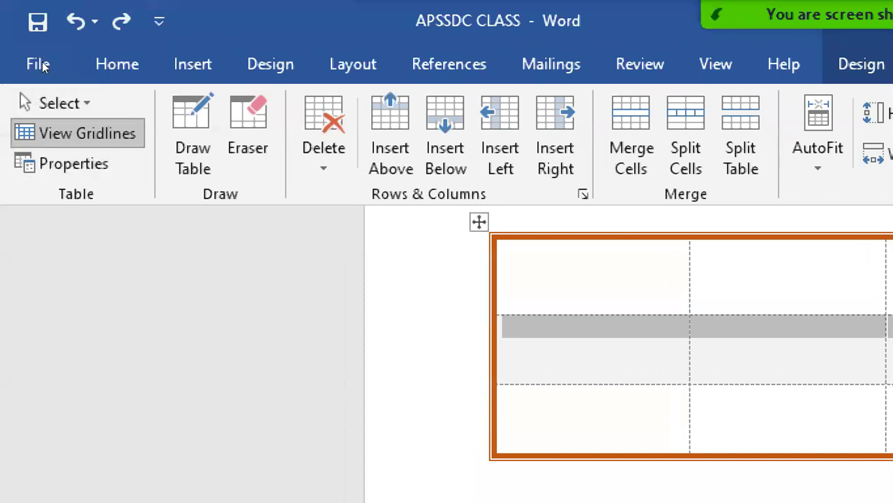
- Hide the table's gridlines and show them again
{"action": "left_click", "coordinate": [77, 133]}
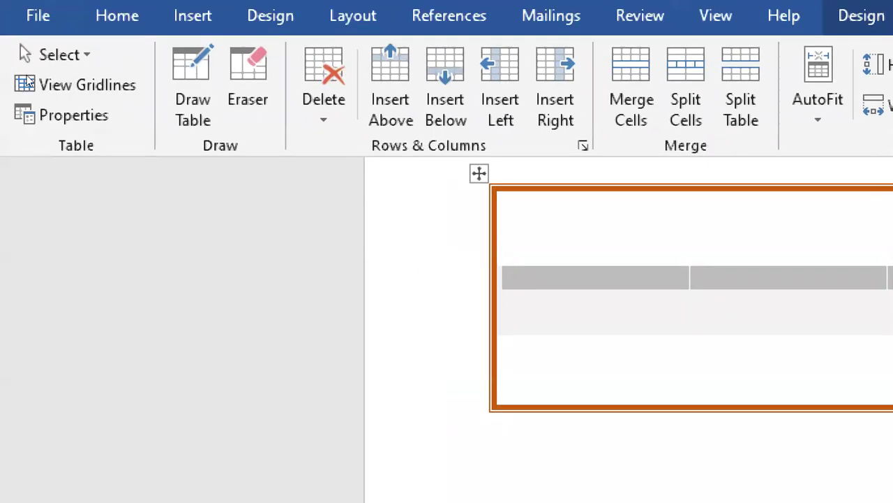
{"action": "left_click", "coordinate": [29, 70]}
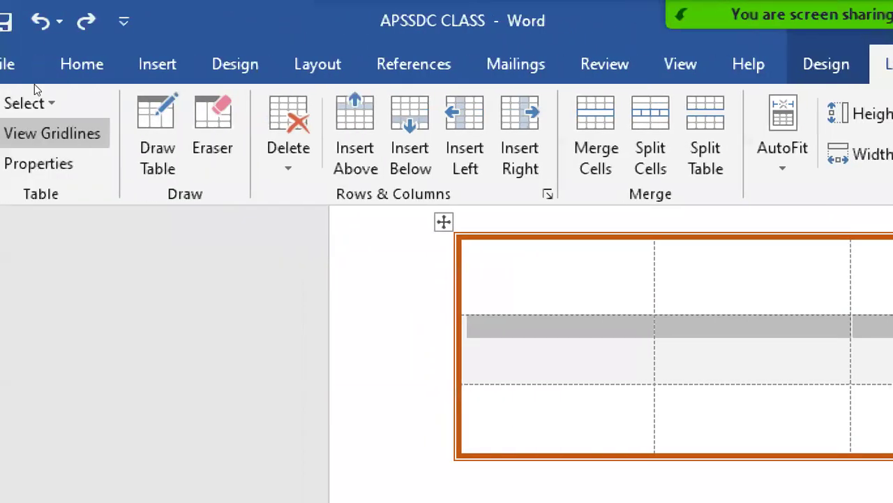
- Set the table's alignment on the page to Right in the table properties
{"action": "left_click", "coordinate": [37, 164]}
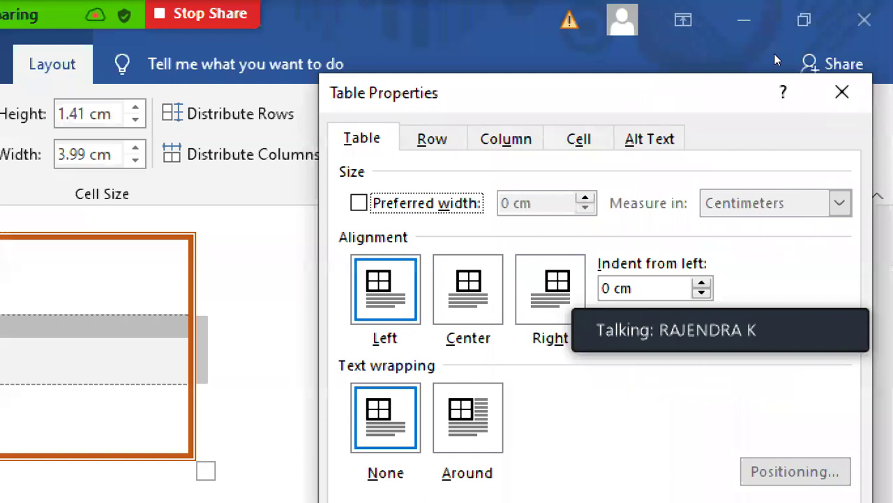
{"action": "left_click_drag", "start_coordinate": [808, 95], "coordinate": [561, 89]}
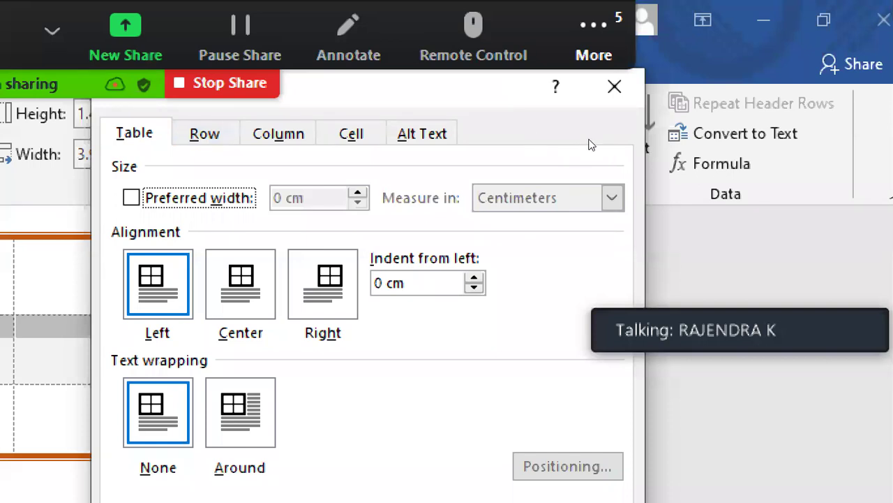
{"action": "left_click", "coordinate": [322, 285]}
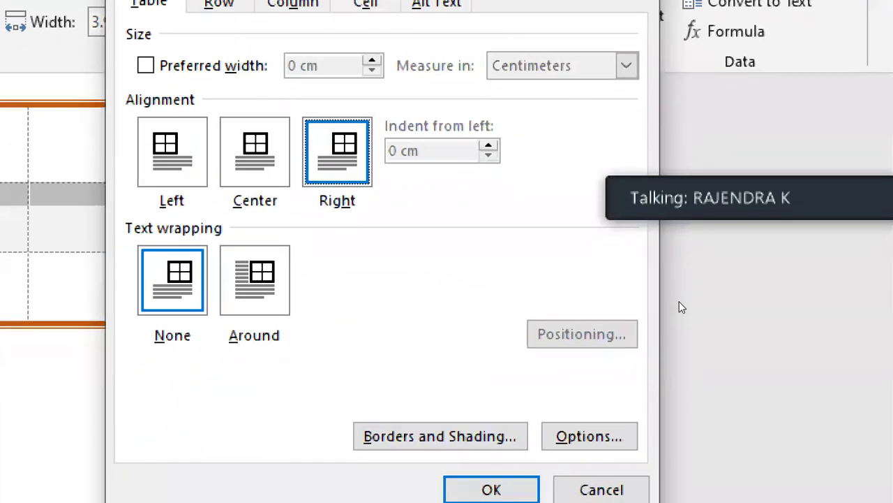
{"action": "left_click", "coordinate": [484, 475]}
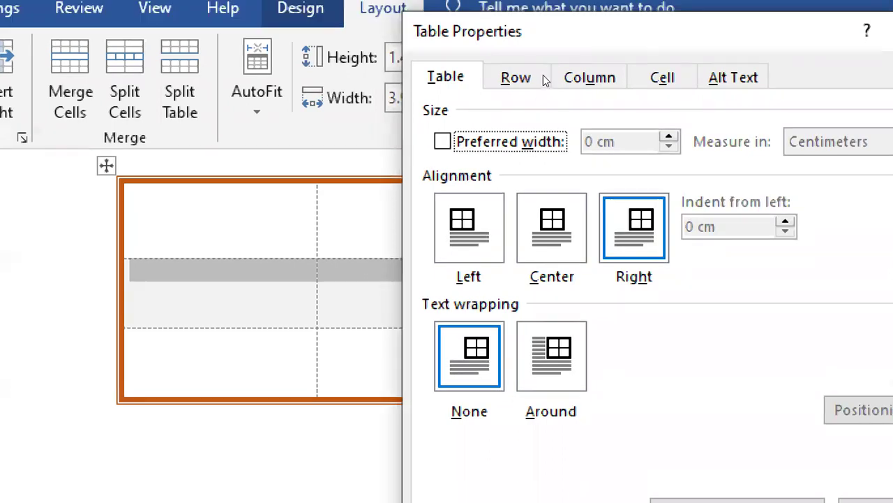
- Set the specified height of the table's second row to 3.5 cm in the table properties
{"action": "left_click", "coordinate": [534, 49]}
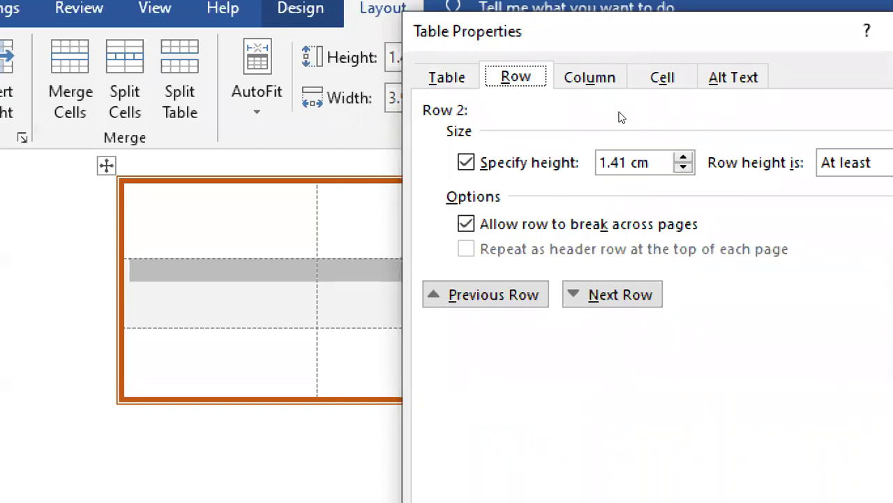
{"action": "key", "text": "Tab"}
{"action": "key", "text": "Tab"}
{"action": "key", "text": "Up"}
{"action": "key", "text": "Up"}
{"action": "key", "text": "Up"}
{"action": "key", "text": "Up"}
{"action": "key", "text": "Up"}
{"action": "key", "text": "Up"}
{"action": "key", "text": "Up"}
{"action": "key", "text": "Up"}
{"action": "key", "text": "Up"}
{"action": "key", "text": "Up"}
{"action": "key", "text": "Up"}
{"action": "key", "text": "Up"}
{"action": "key", "text": "Up"}
{"action": "key", "text": "Up"}
{"action": "key", "text": "Up"}
{"action": "key", "text": "Up"}
{"action": "key", "text": "Up"}
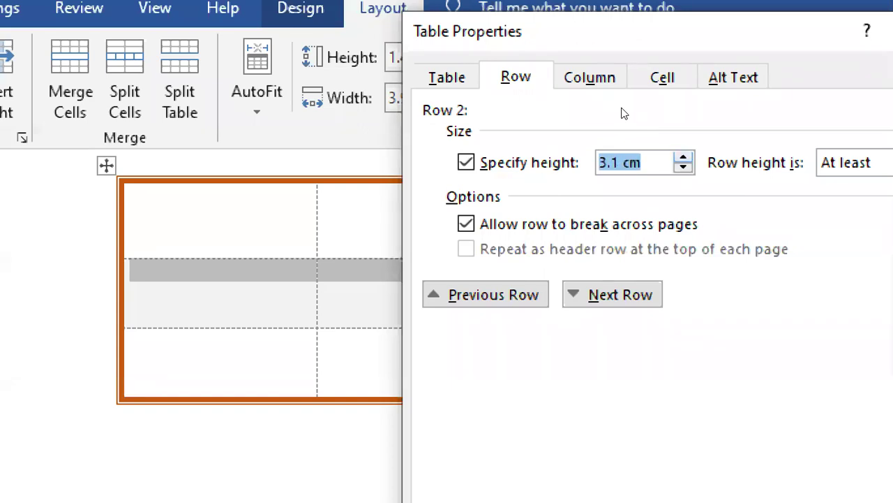
{"action": "key", "text": "Up"}
{"action": "key", "text": "Up"}
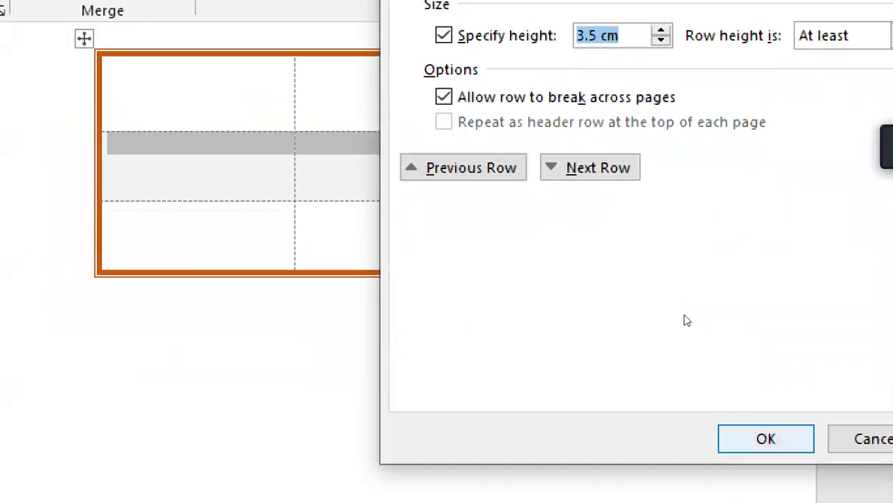
{"action": "key", "text": "Return"}
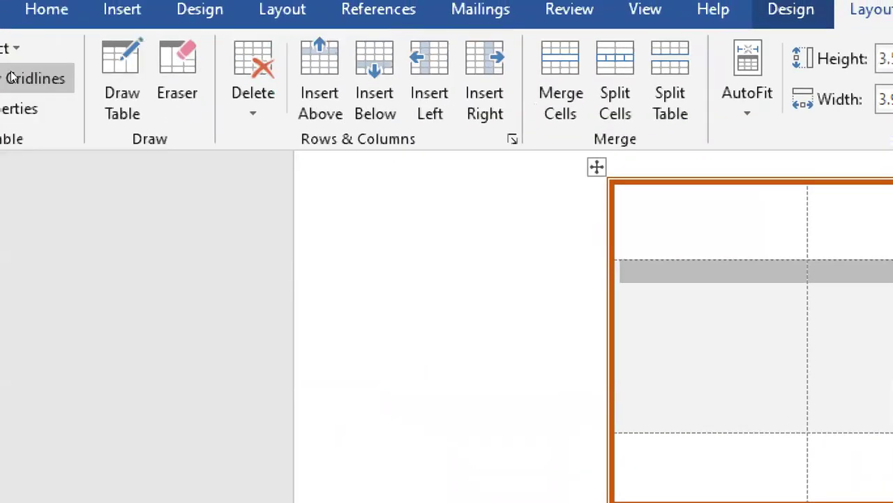
- Try a preferred width of 3.7 cm for columns 1-3 and view the cell settings in the table properties
{"action": "left_click", "coordinate": [49, 116]}
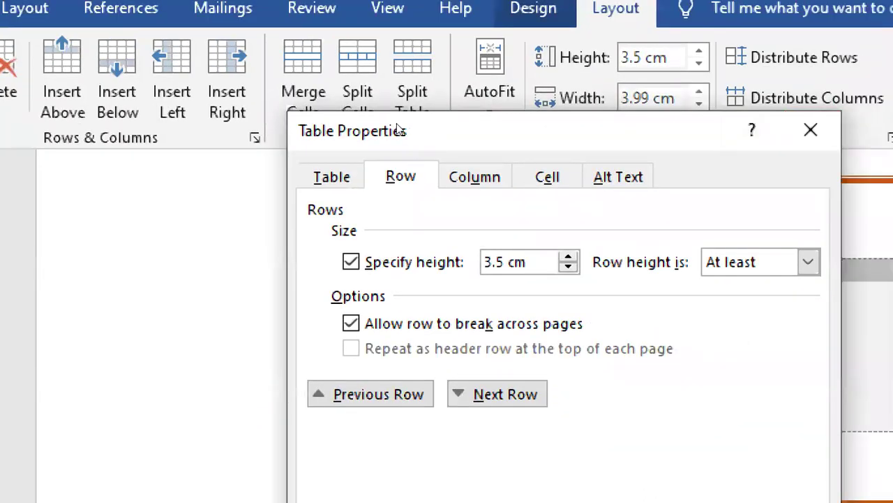
{"action": "key", "text": "Tab"}
{"action": "key", "text": "Tab"}
{"action": "key", "text": "shift+Tab"}
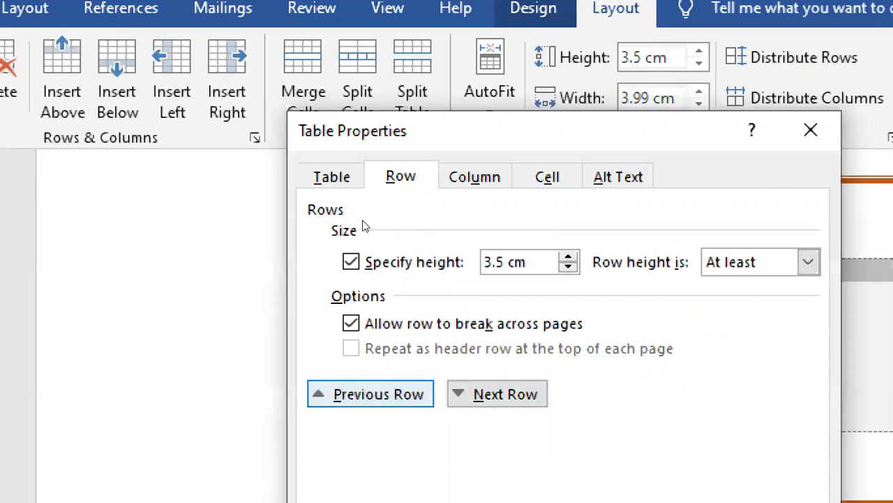
{"action": "key", "text": "Tab"}
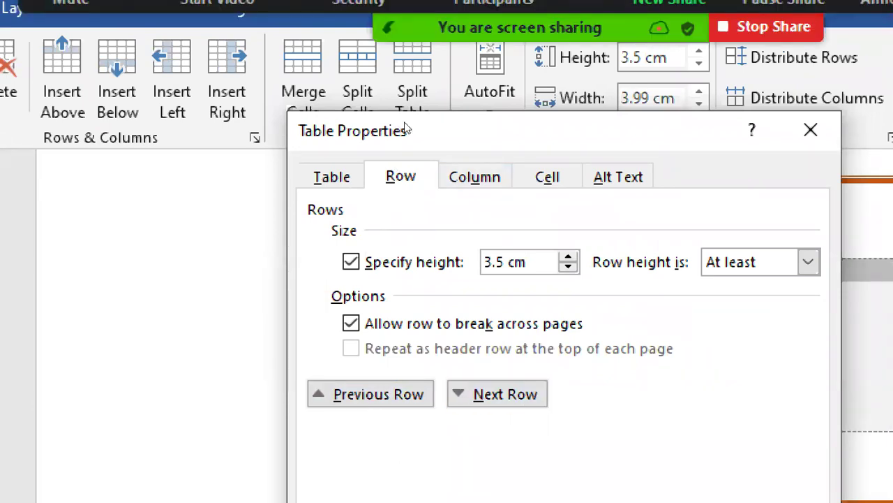
{"action": "key", "text": "ctrl+Tab"}
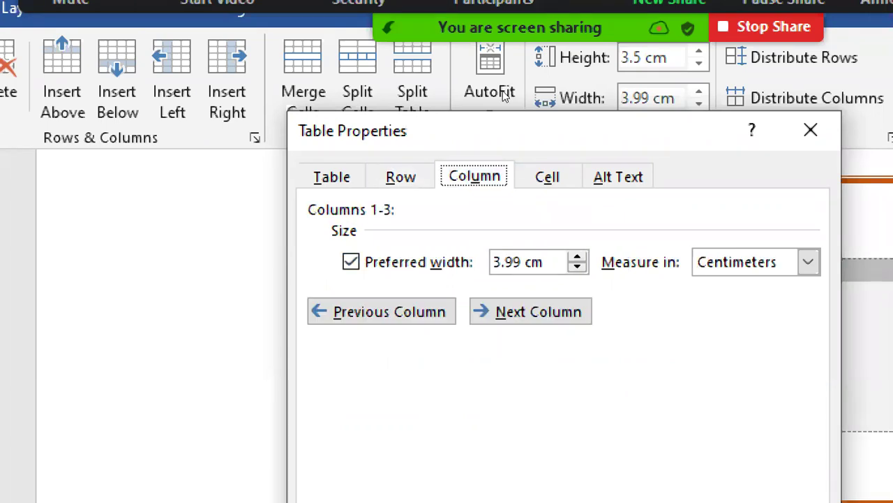
{"action": "left_click_drag", "start_coordinate": [506, 130], "coordinate": [200, 173]}
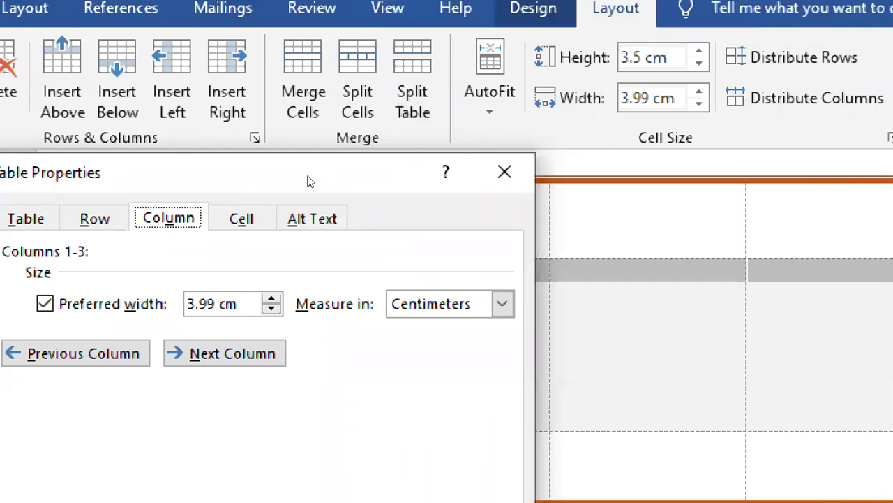
{"action": "key", "text": "alt+w"}
{"action": "key", "text": "Up"}
{"action": "key", "text": "Down"}
{"action": "key", "text": "Down"}
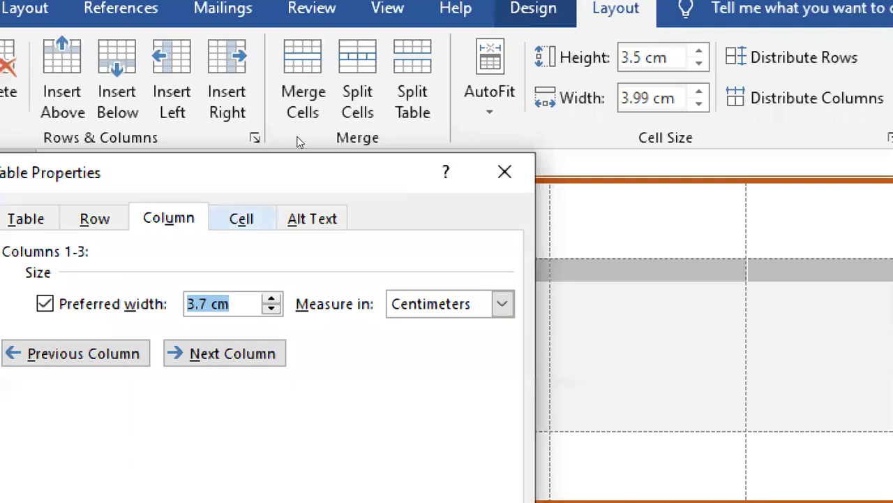
{"action": "key", "text": "alt+e"}
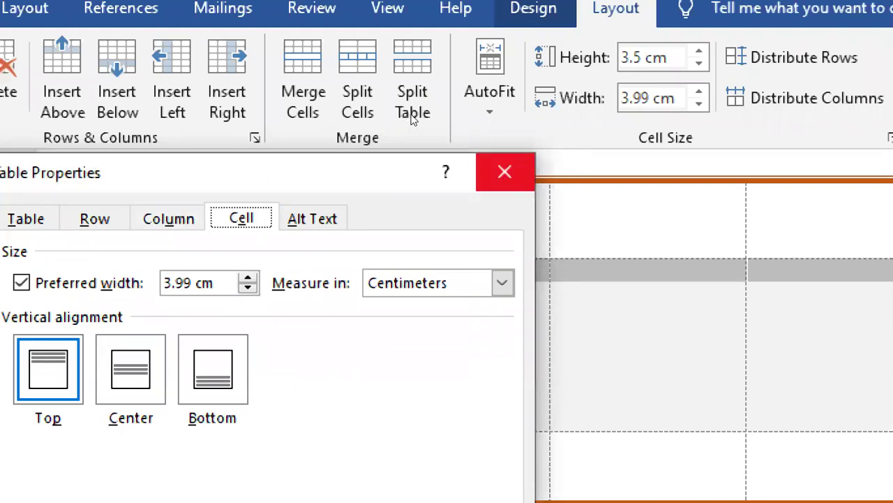
{"action": "key", "text": "Escape"}
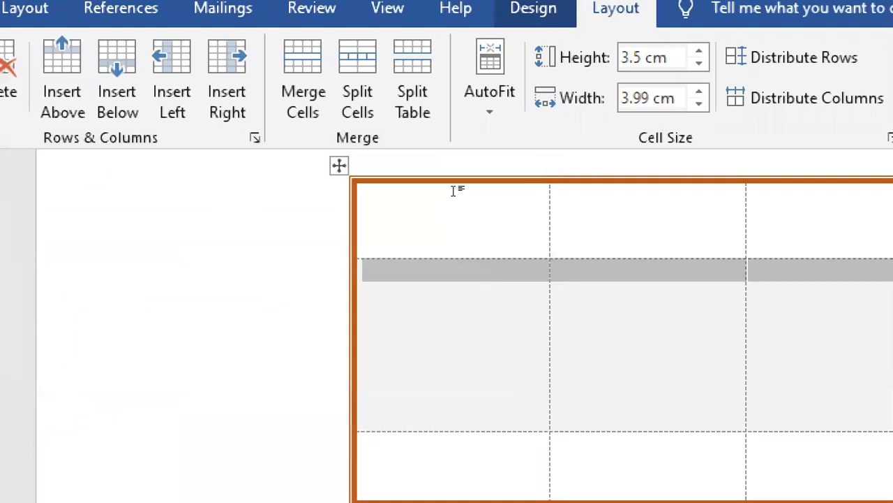
- Set the vertical alignment of the second row's middle cell to Center in the table properties
{"action": "key", "text": "Right"}
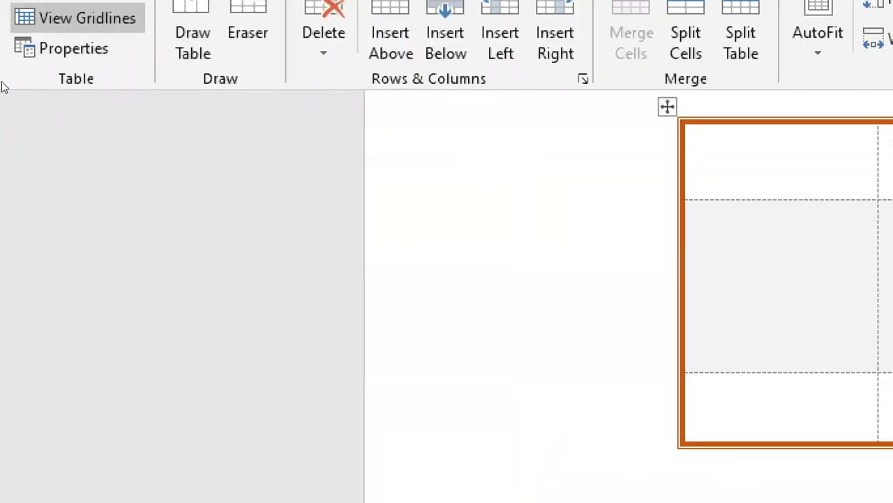
{"action": "left_click", "coordinate": [42, 48]}
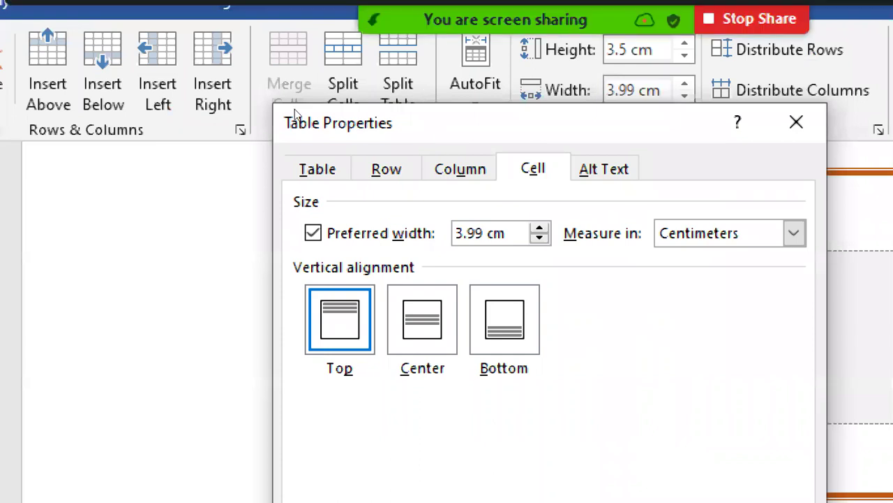
{"action": "left_click_drag", "start_coordinate": [295, 115], "coordinate": [1, 93]}
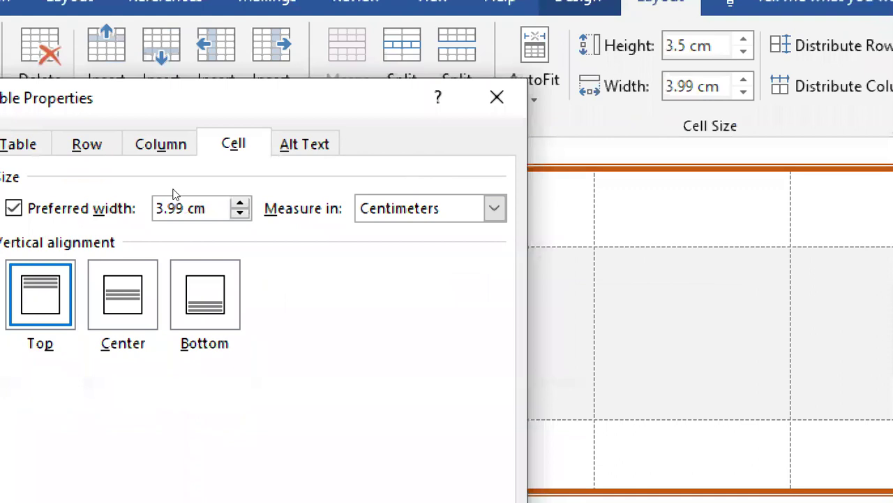
{"action": "key", "text": "alt+c"}
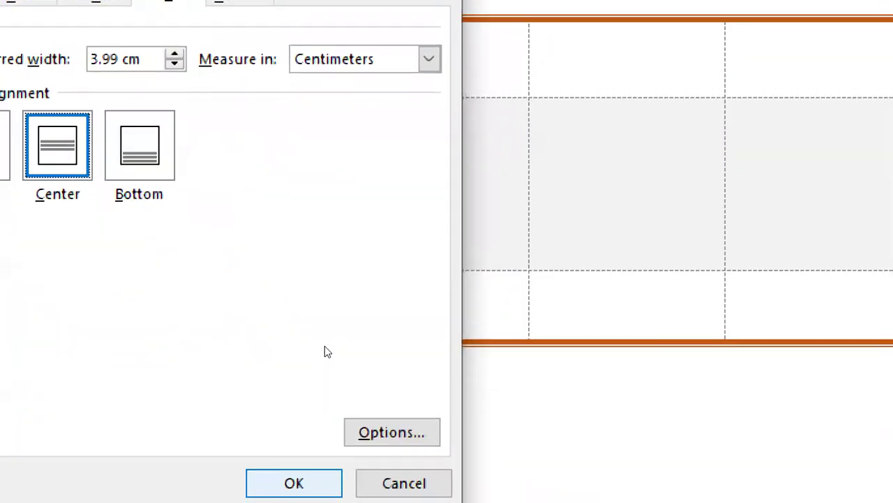
{"action": "key", "text": "Return"}
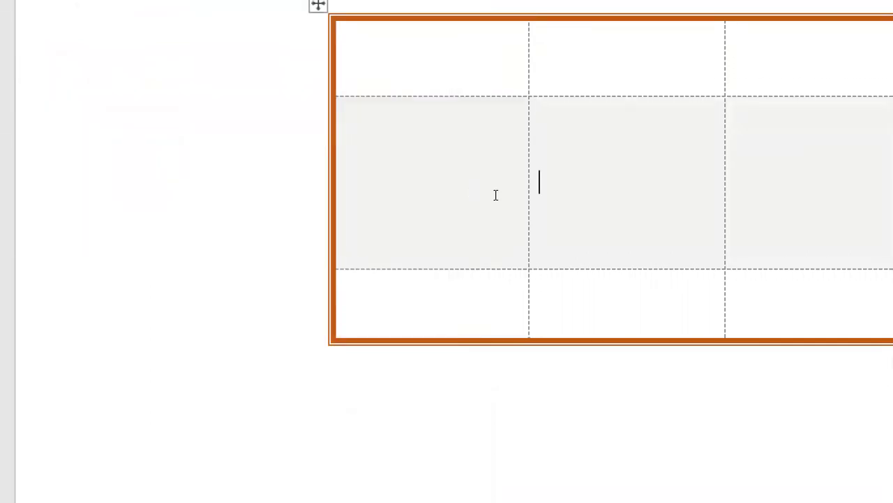
- Enter the sample text APSSDC in the middle cell and delete it again
{"action": "type", "text": "APSSD"}
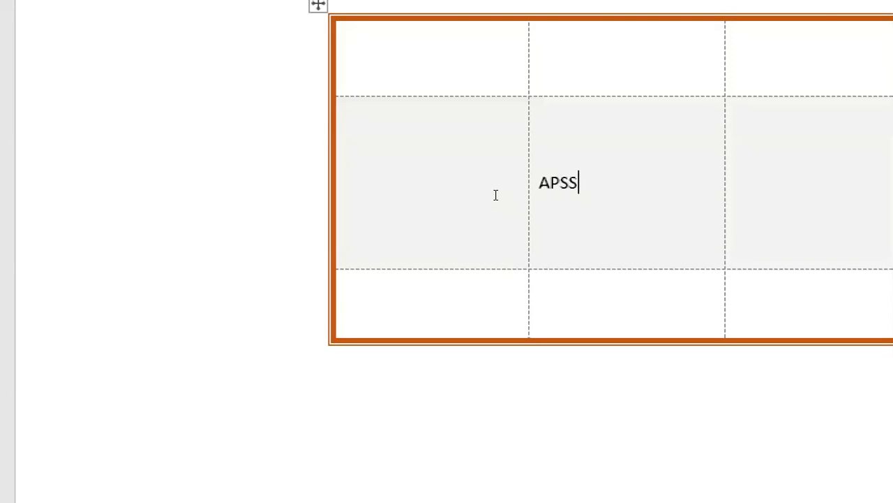
{"action": "type", "text": "C"}
{"action": "key", "text": "BackSpace"}
{"action": "key", "text": "BackSpace"}
{"action": "key", "text": "BackSpace"}
{"action": "key", "text": "BackSpace"}
{"action": "key", "text": "BackSpace"}
{"action": "key", "text": "BackSpace"}
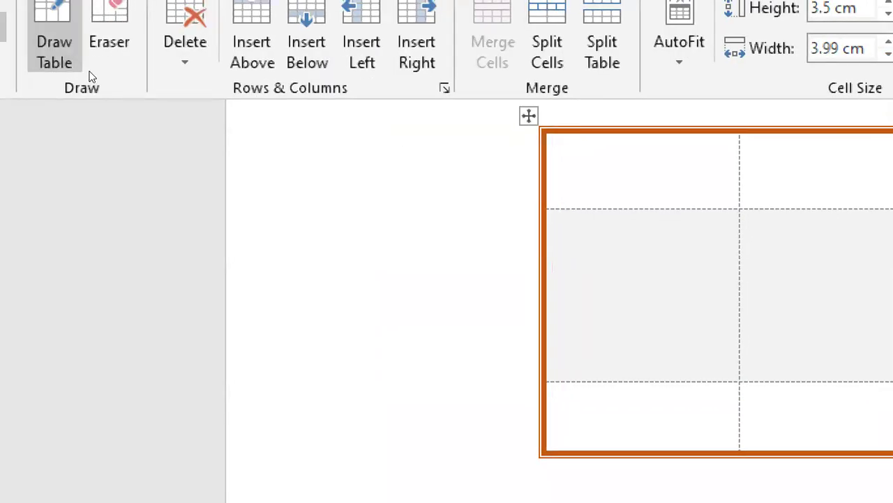
- Draw a new table below the existing one with Draw Table, divided into four columns and two rows
{"action": "left_click", "coordinate": [73, 63]}
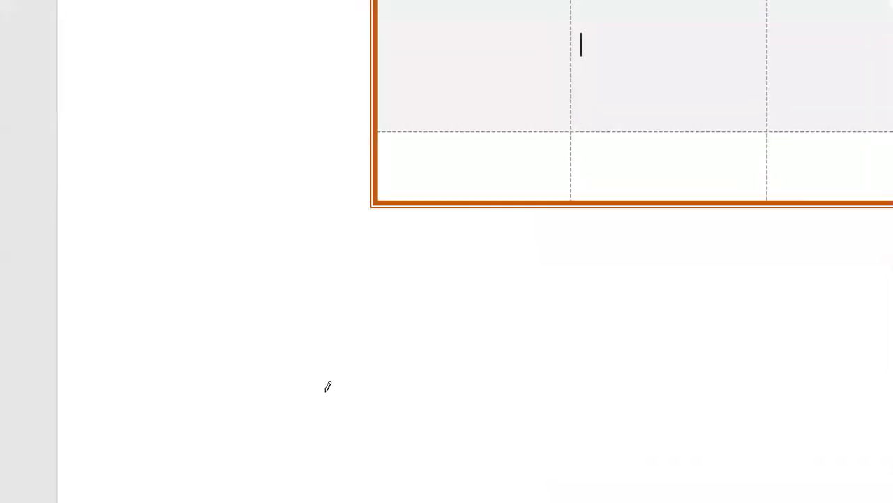
{"action": "mouse_move", "coordinate": [288, 351]}
{"action": "left_mouse_down"}
{"action": "mouse_move", "coordinate": [514, 399]}
{"action": "mouse_move", "coordinate": [510, 409]}
{"action": "left_mouse_up"}
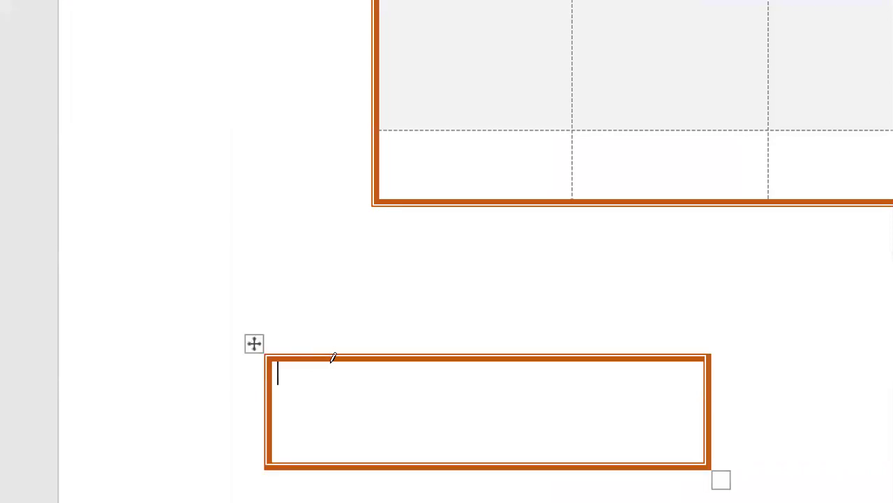
{"action": "left_click_drag", "start_coordinate": [329, 388], "coordinate": [329, 400]}
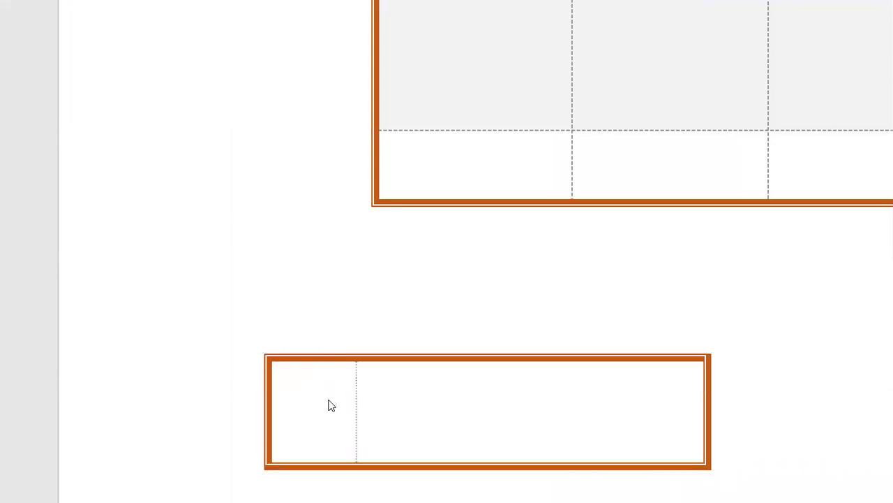
{"action": "left_click_drag", "start_coordinate": [380, 411], "coordinate": [380, 412]}
{"action": "left_click_drag", "start_coordinate": [482, 373], "coordinate": [451, 391]}
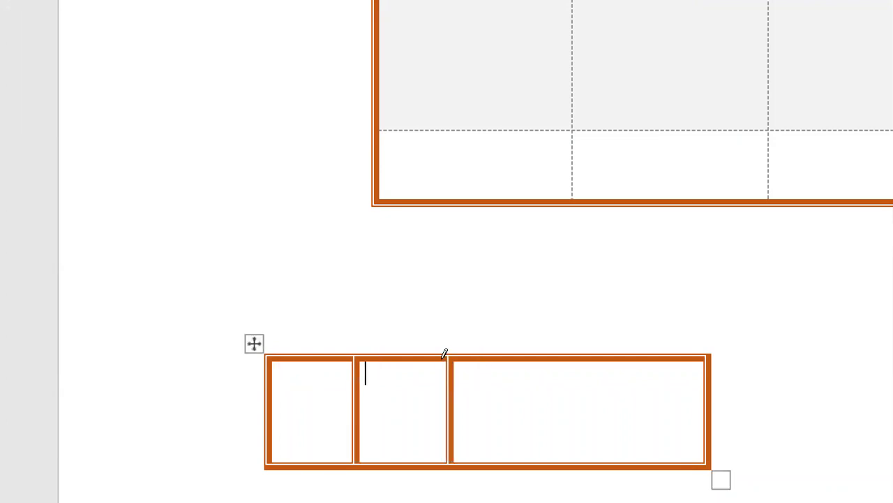
{"action": "left_click_drag", "start_coordinate": [582, 381], "coordinate": [582, 400]}
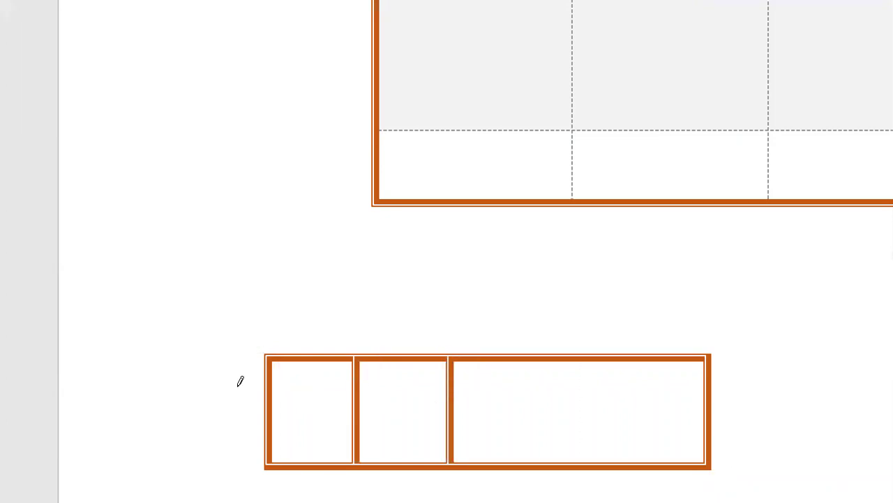
{"action": "mouse_move", "coordinate": [458, 377]}
{"action": "left_mouse_down"}
{"action": "mouse_move", "coordinate": [487, 376]}
{"action": "mouse_move", "coordinate": [446, 369]}
{"action": "left_mouse_up"}
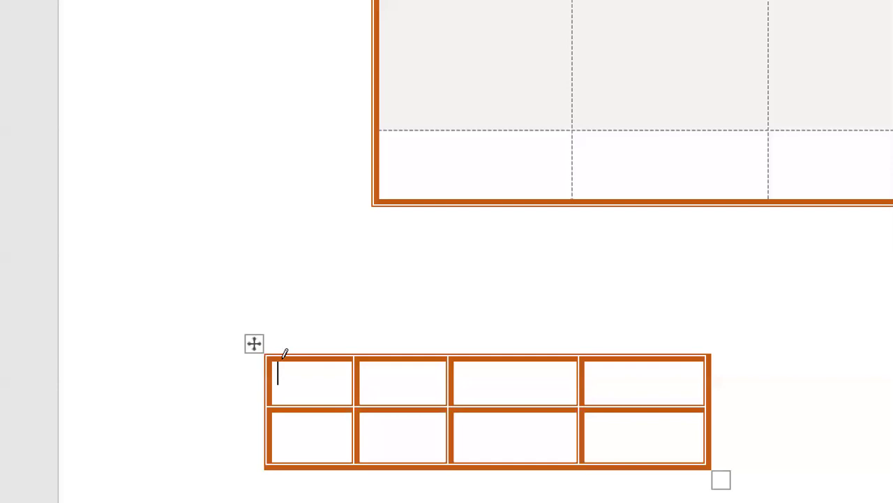
- Stop drawing and delete the entire hand-drawn table
{"action": "key", "text": "Escape"}
{"action": "left_click", "coordinate": [280, 348]}
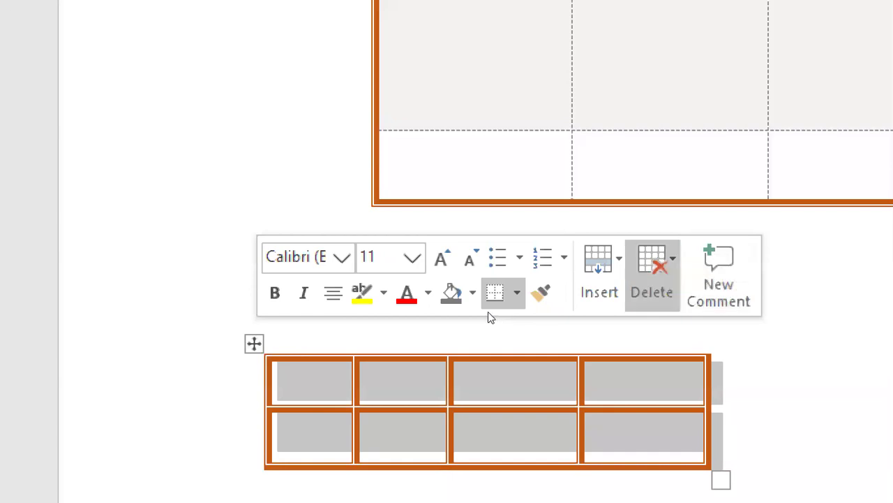
{"action": "left_click", "coordinate": [652, 279]}
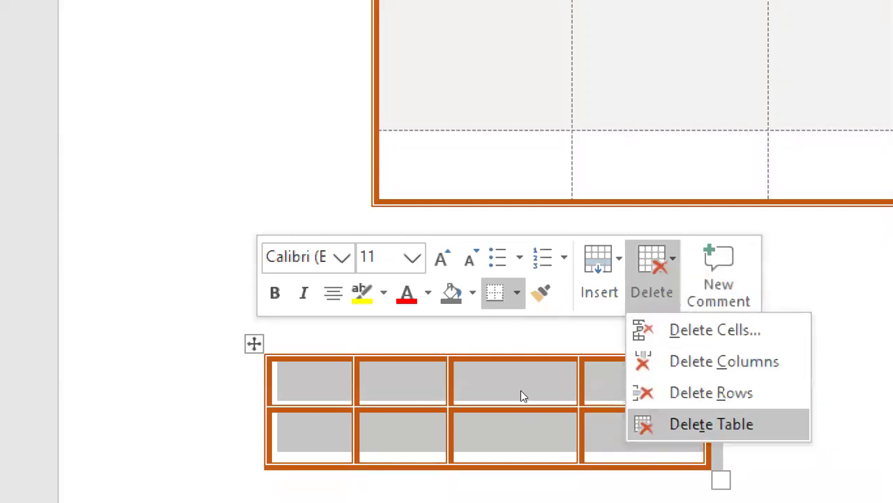
{"action": "left_click", "coordinate": [711, 423]}
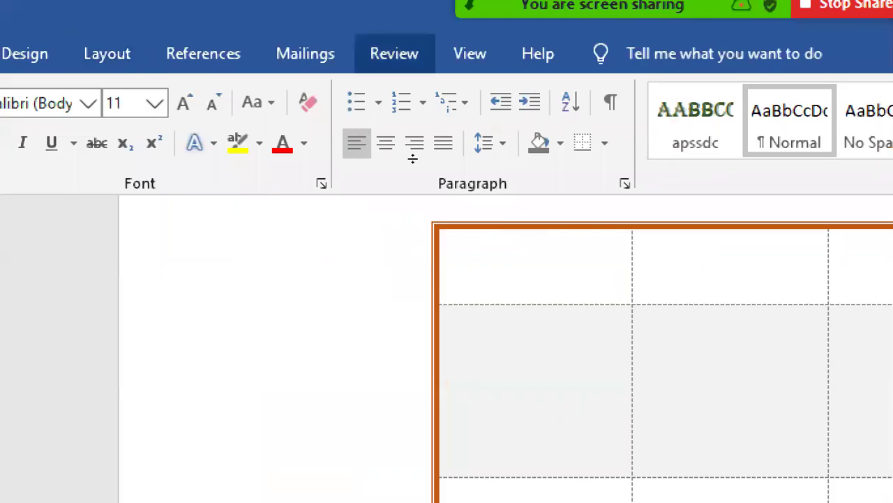
- Delete the tall second row of the remaining table and insert a new row below its last row
{"action": "left_click", "coordinate": [459, 278]}
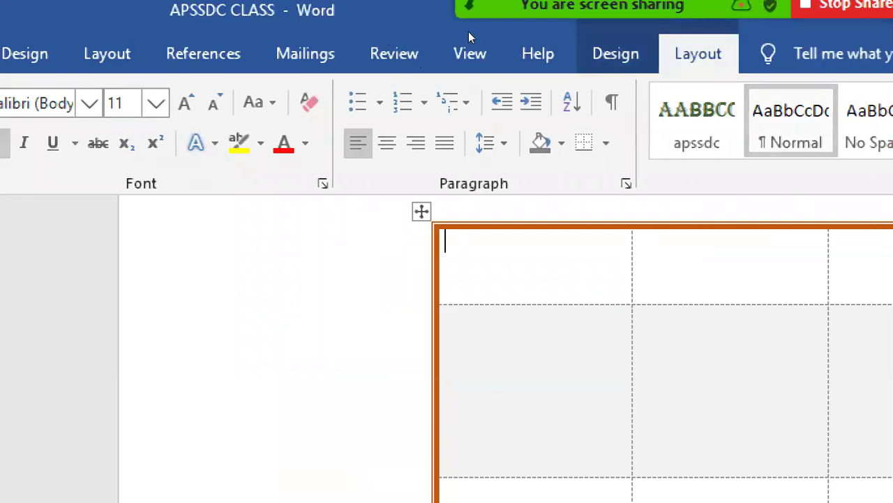
{"action": "left_click", "coordinate": [698, 54]}
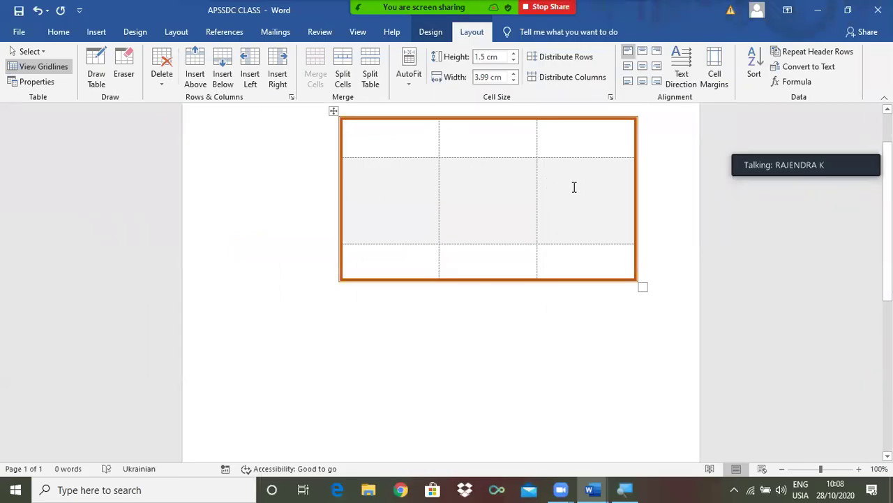
{"action": "left_click", "coordinate": [341, 209]}
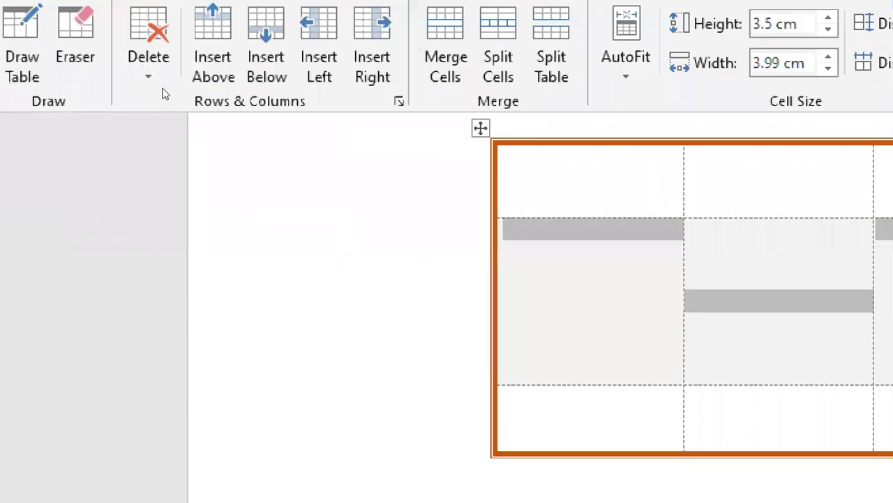
{"action": "left_click", "coordinate": [160, 85]}
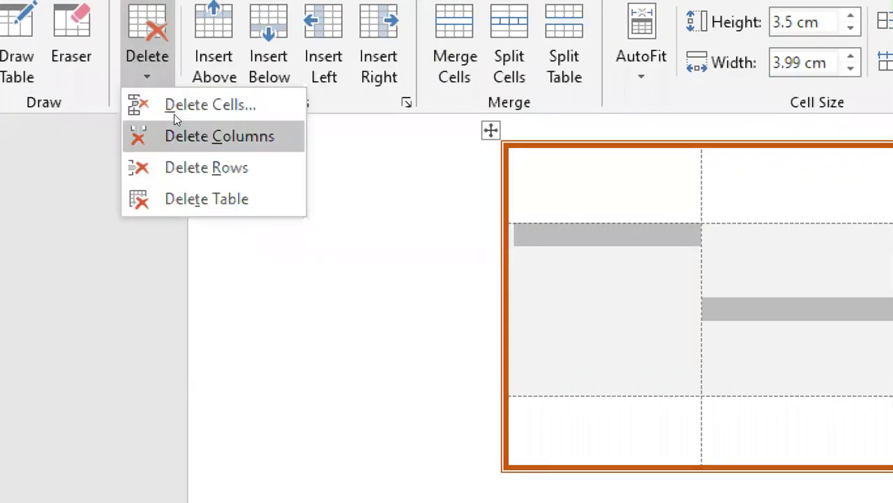
{"action": "left_click", "coordinate": [206, 167]}
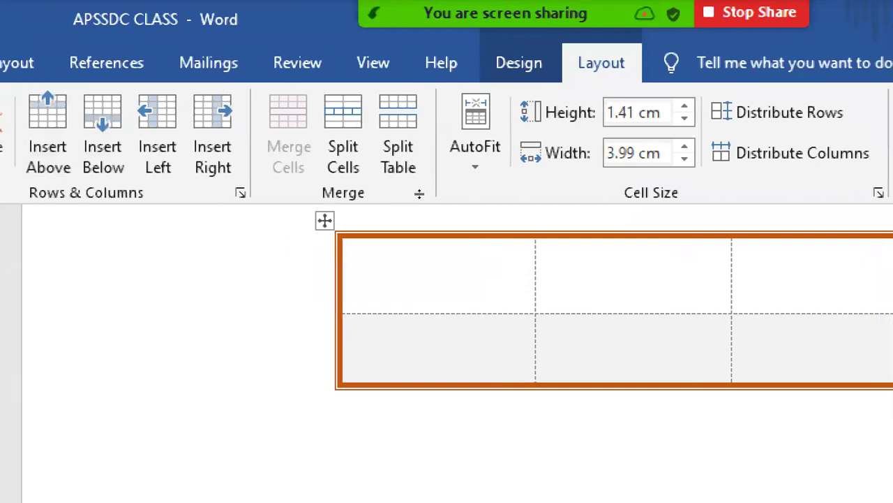
{"action": "mouse_move", "coordinate": [223, 64]}
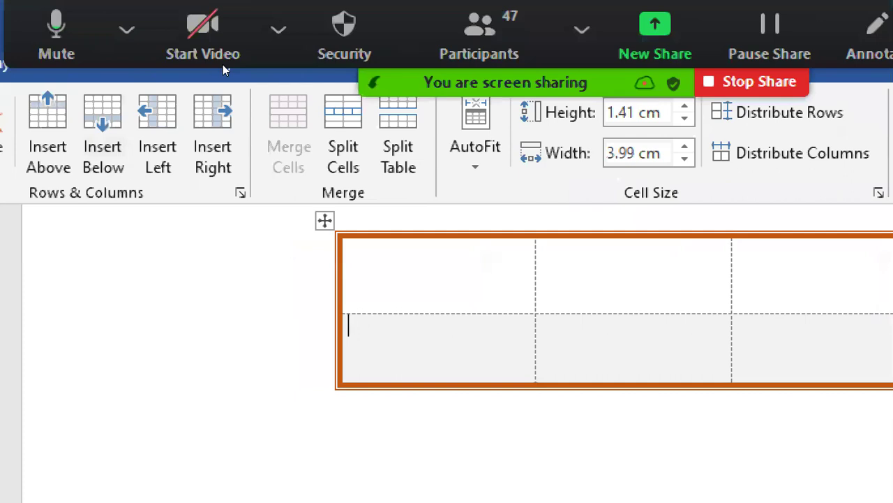
{"action": "key", "text": "Return"}
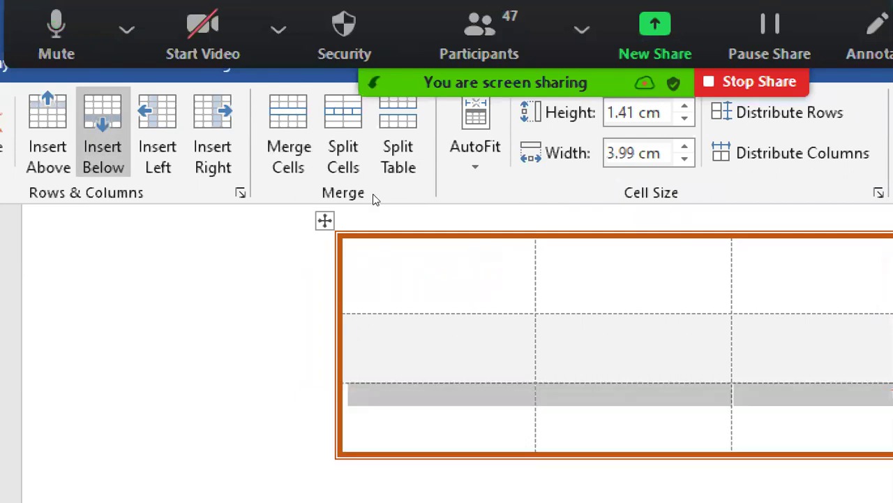
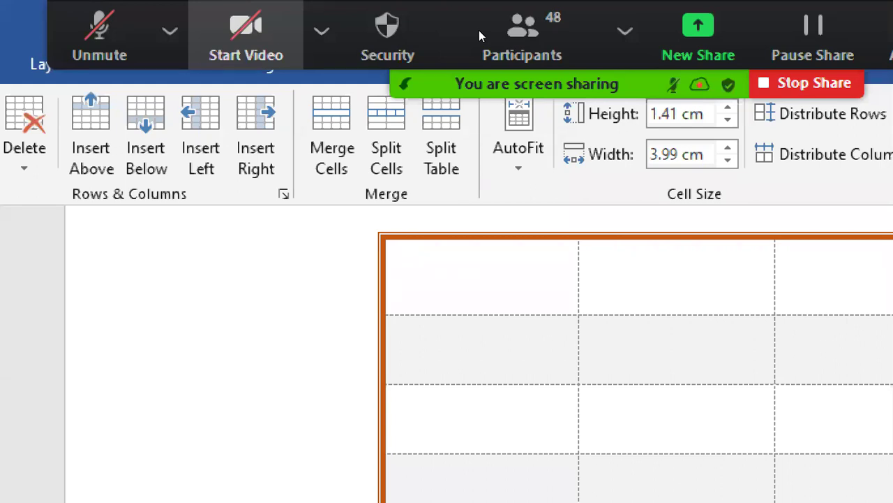
{"action": "key", "text": "alt+a"}
{"action": "key", "text": "alt+a"}
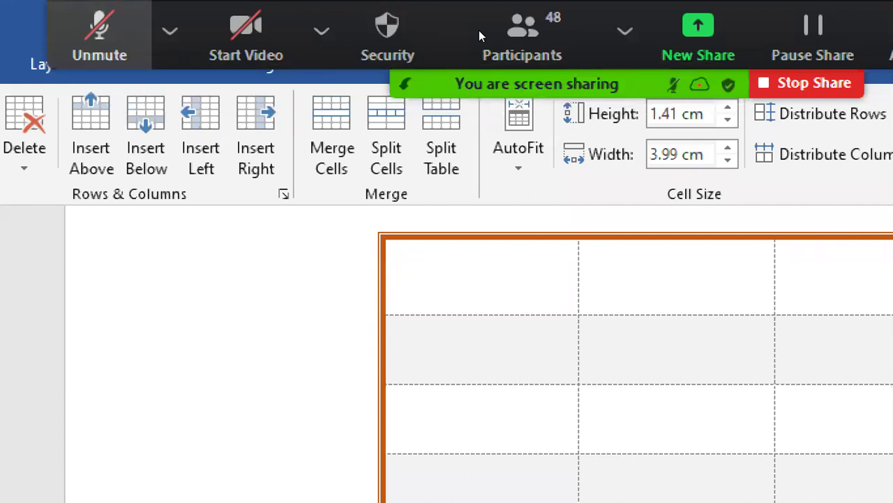
{"action": "key", "text": "alt+a"}
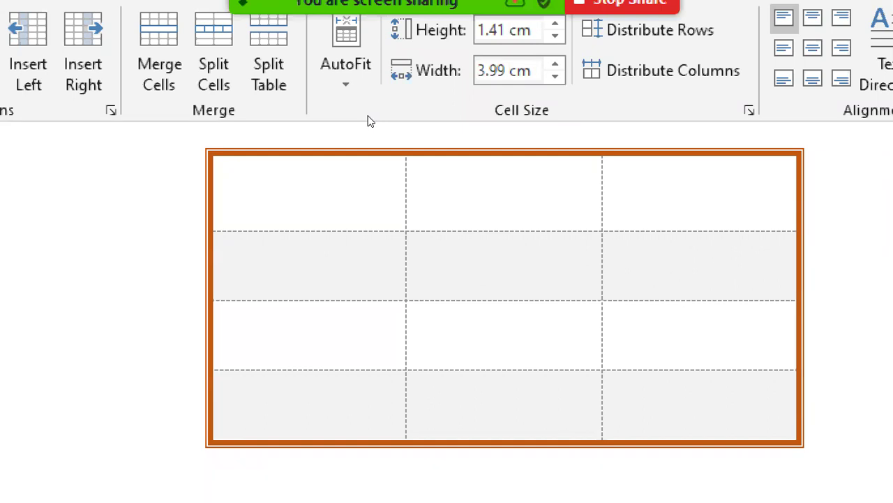
- Insert a new column to the left of the table's first column
{"action": "left_click", "coordinate": [300, 148]}
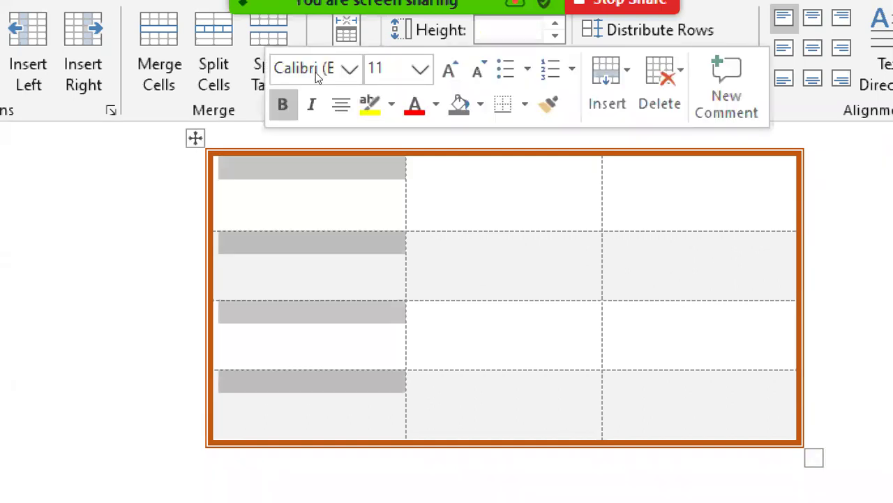
{"action": "left_click", "coordinate": [28, 49]}
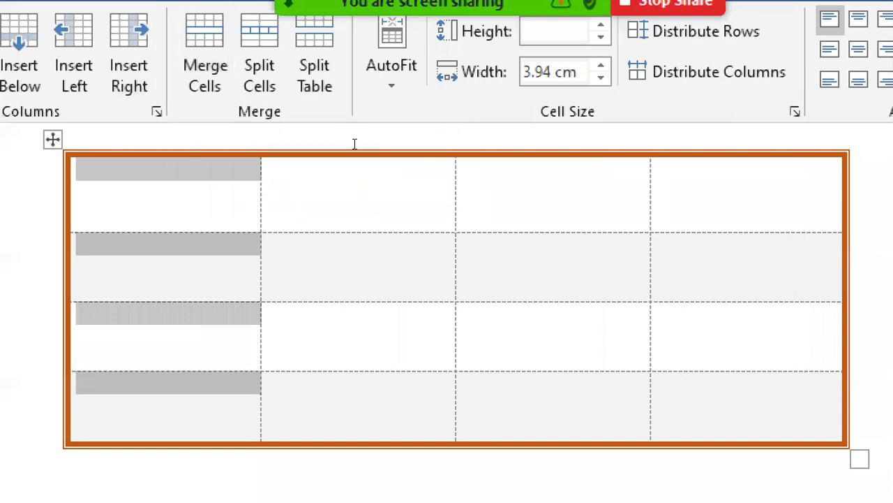
- Merge the two middle cells of the table's second row
{"action": "left_click", "coordinate": [326, 139]}
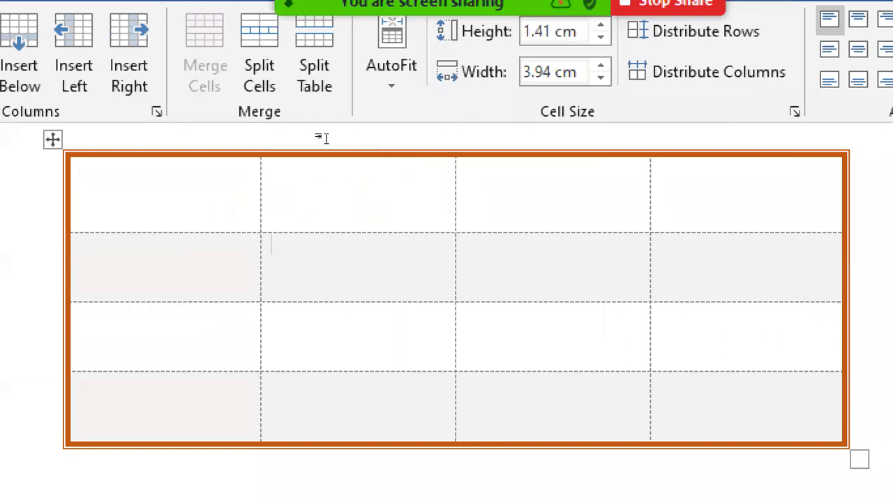
{"action": "key", "text": "shift+Right"}
{"action": "key", "text": "shift+Right"}
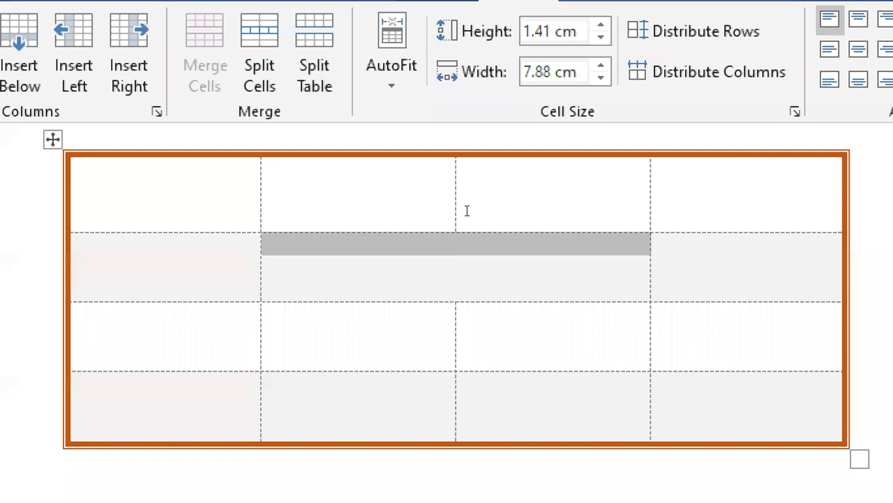
{"action": "key", "text": "Down"}
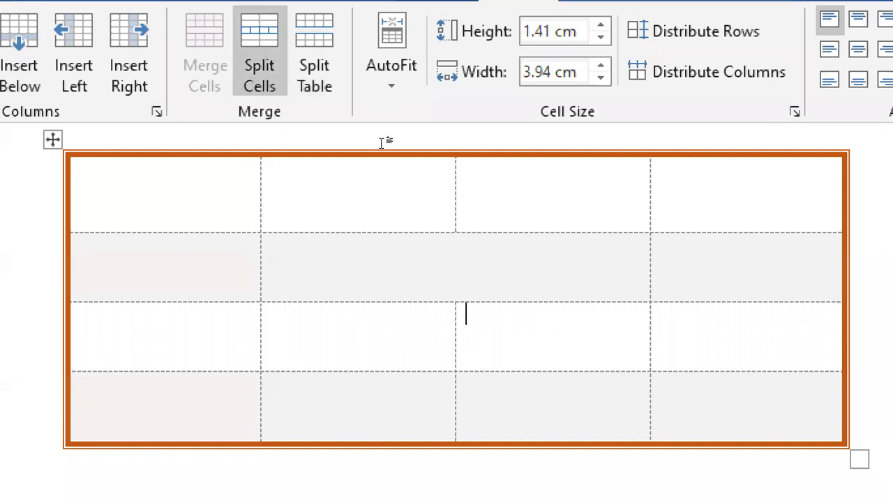
- Split the merged cell in the second row into 2 columns and 1 row
{"action": "key", "text": "Up"}
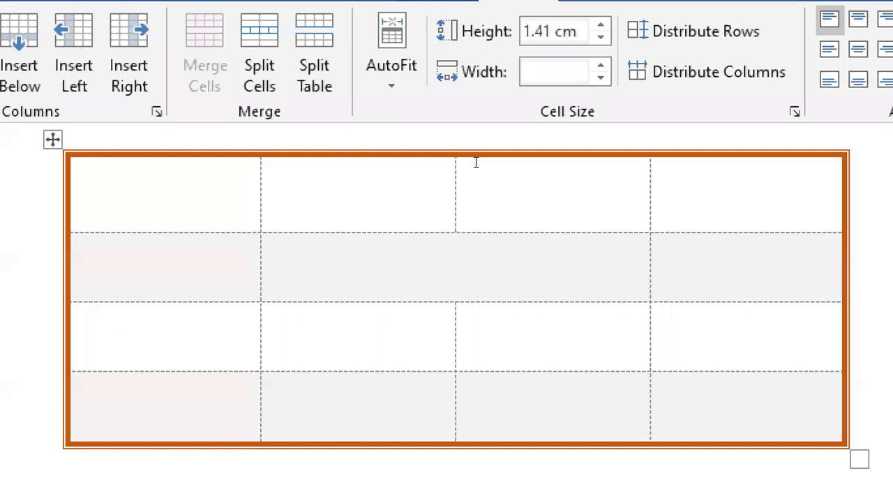
{"action": "left_click", "coordinate": [262, 70]}
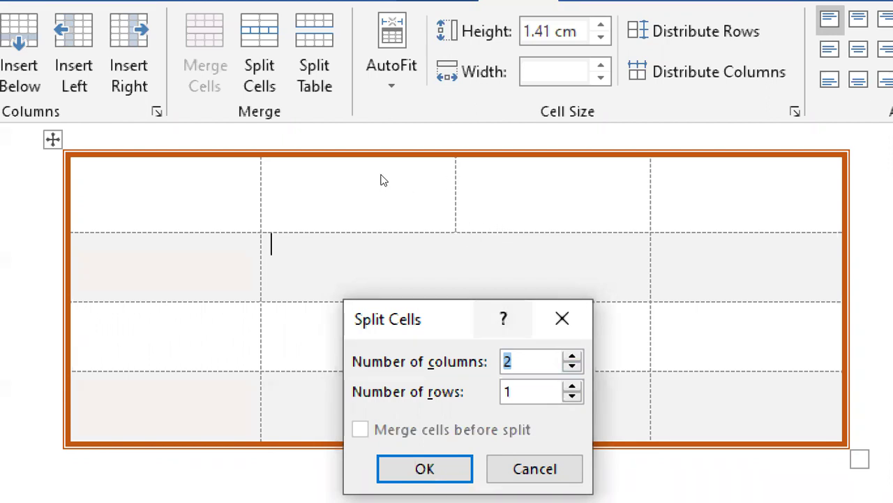
{"action": "key", "text": "Tab"}
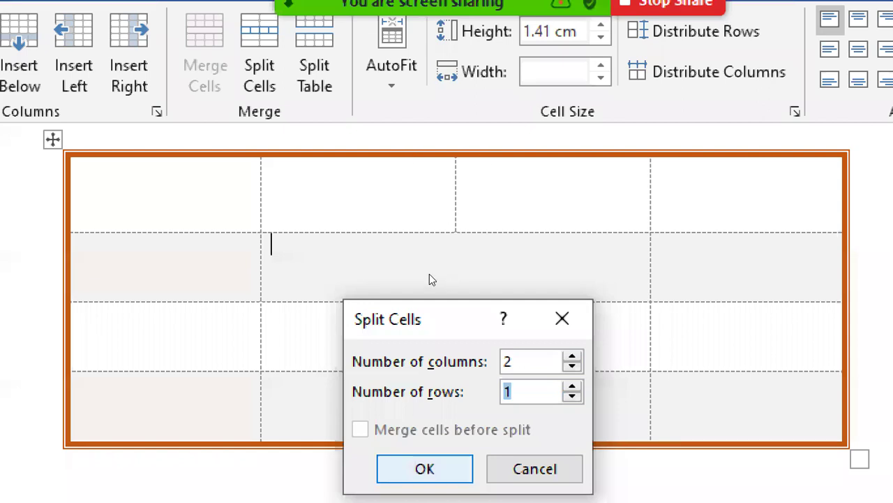
{"action": "key", "text": "Return"}
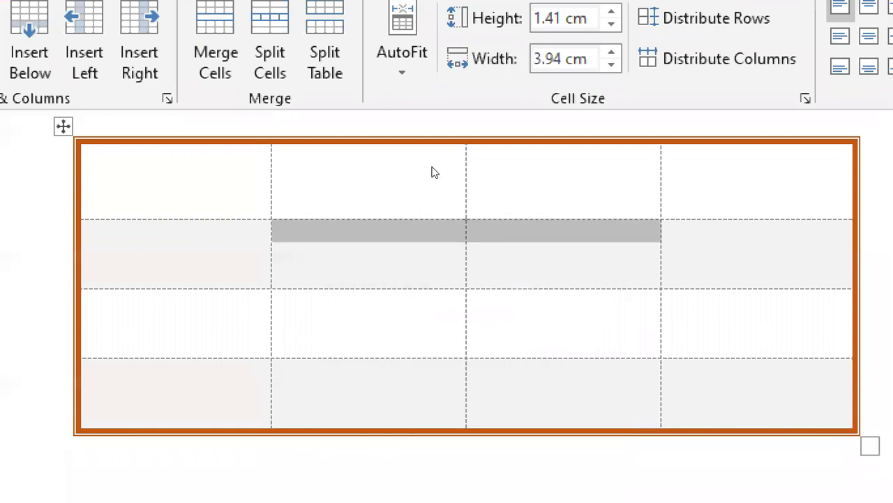
- Try splitting the first cell of the top row with 1 column and 1 row
{"action": "key", "text": "Left"}
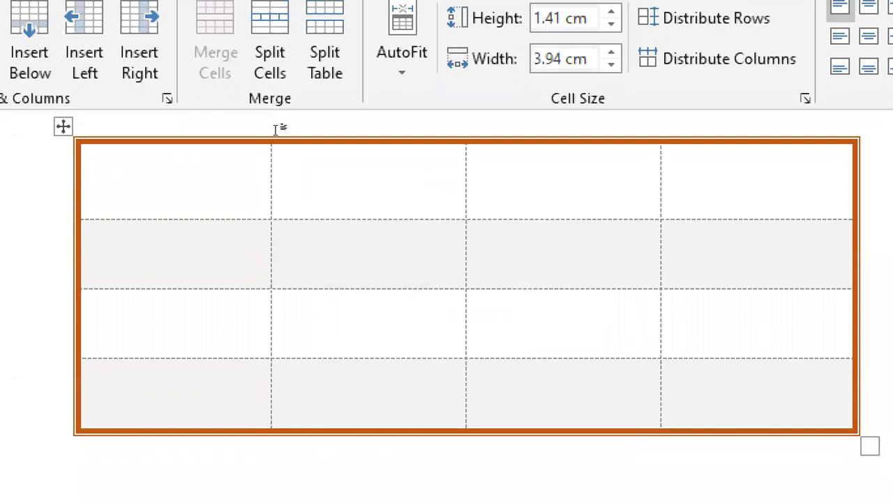
{"action": "left_click", "coordinate": [274, 67]}
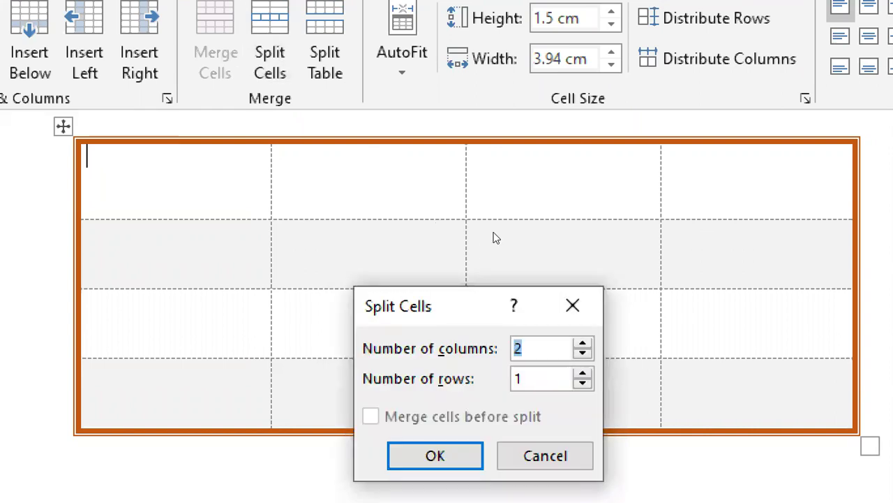
{"action": "key", "text": "Down"}
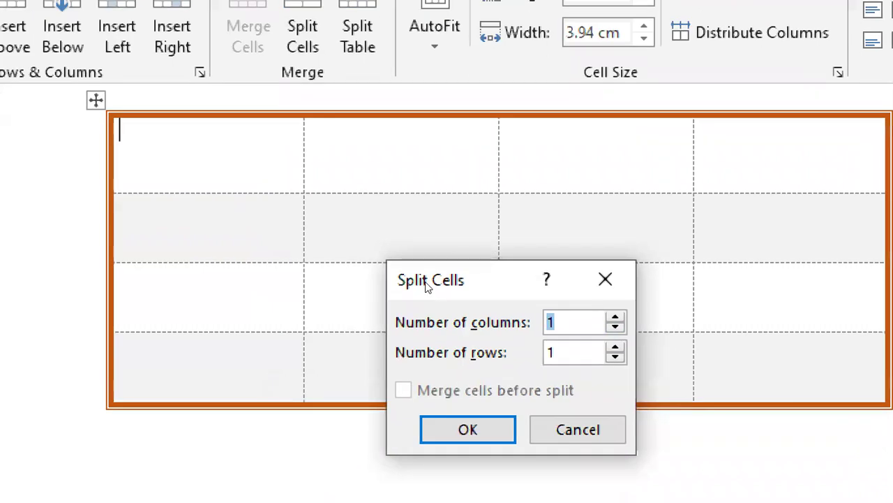
{"action": "key", "text": "Return"}
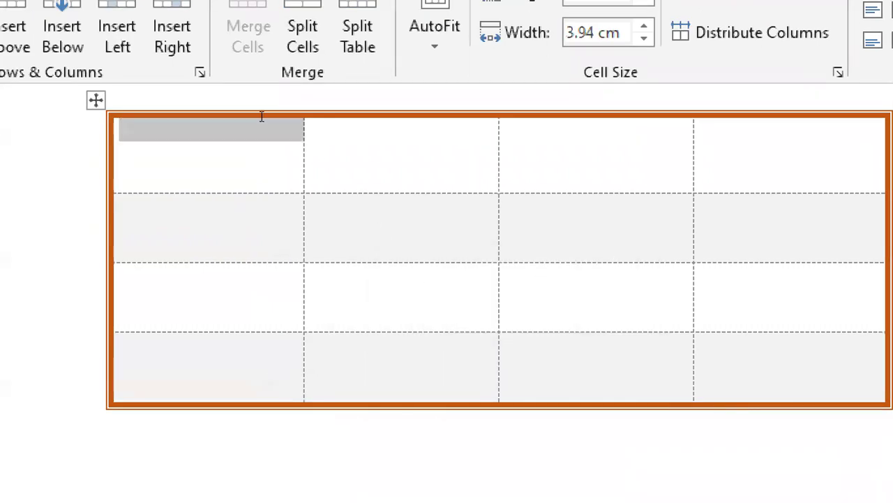
- Apply orange 3 pt multi-line borders to the whole table using the All setting in Borders and Shading
{"action": "left_click", "coordinate": [266, 137]}
{"action": "key", "text": "ctrl+Tab"}
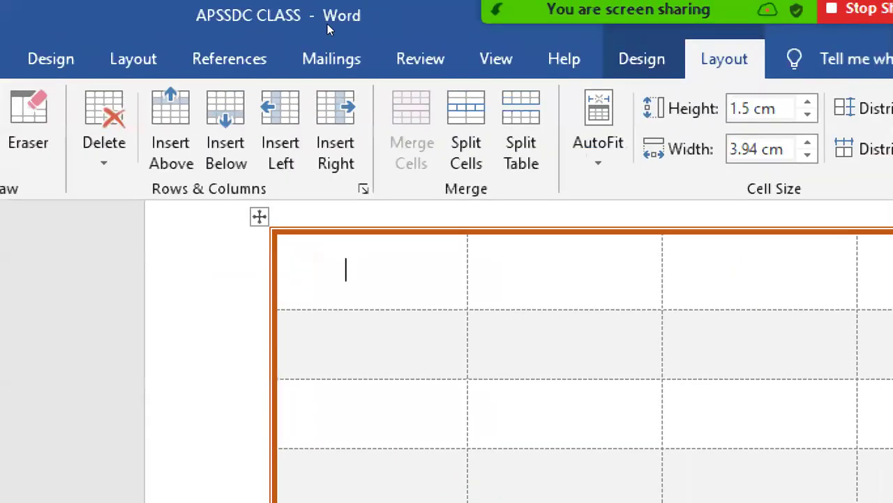
{"action": "left_click", "coordinate": [641, 58]}
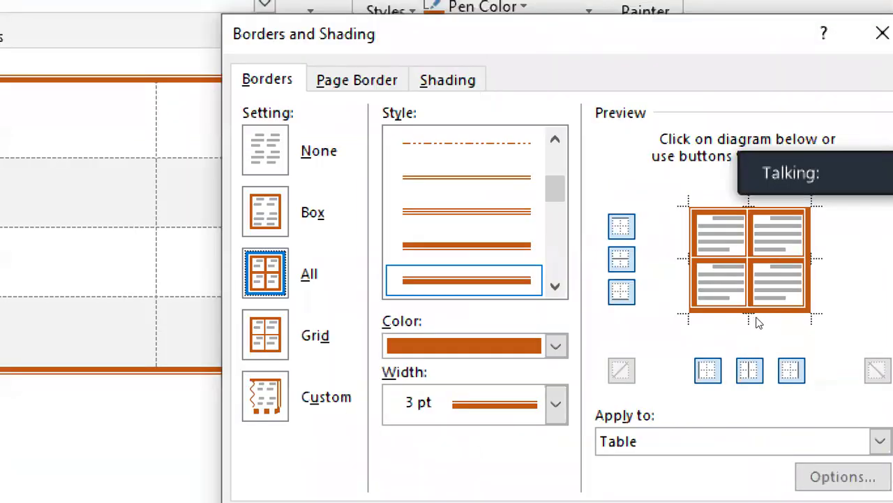
{"action": "key", "text": "Return"}
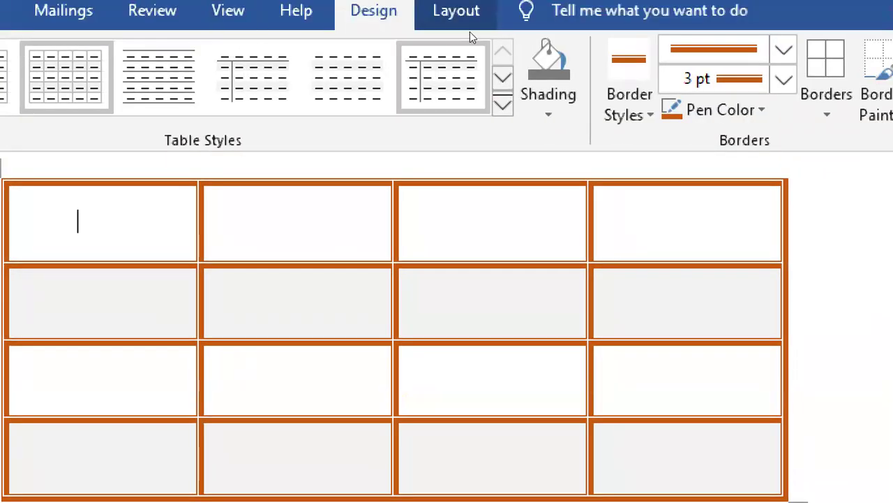
- Split the first cell of the table's top row into 2 columns and 1 row
{"action": "left_click", "coordinate": [470, 29]}
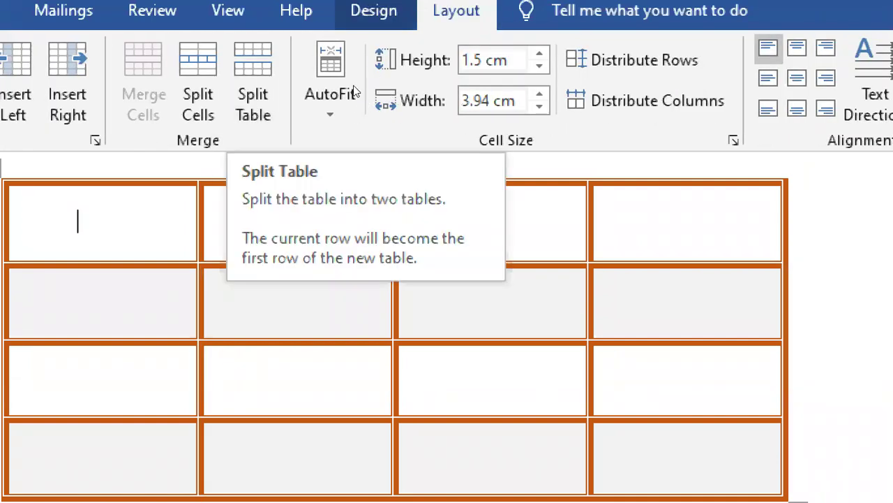
{"action": "left_click", "coordinate": [199, 81]}
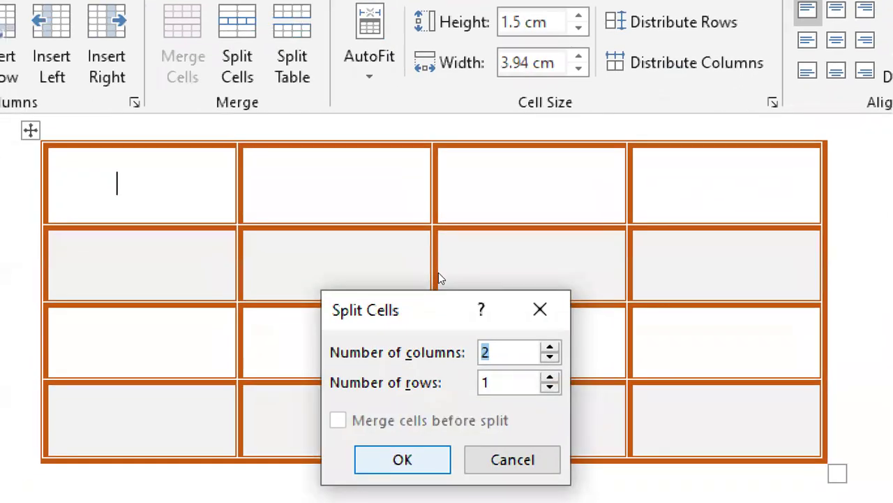
{"action": "key", "text": "Return"}
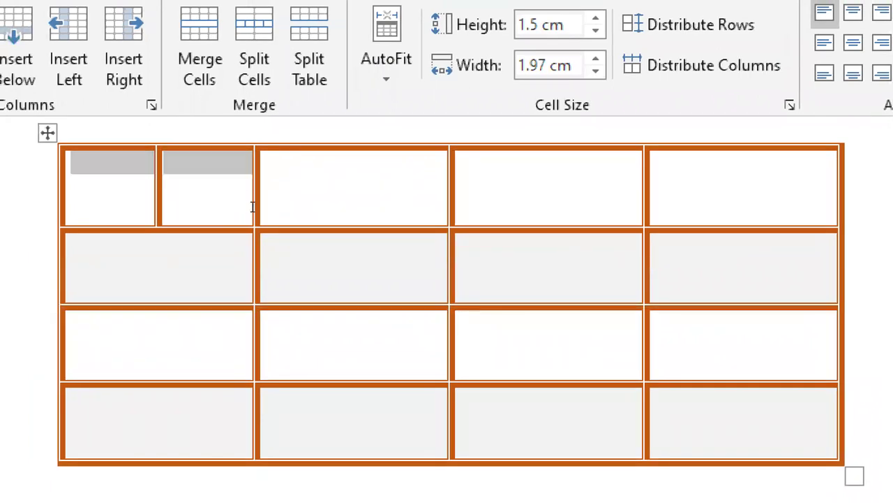
- Split the table into two tables so that the third row starts the new one, and select the second table's rows
{"action": "left_click", "coordinate": [254, 207]}
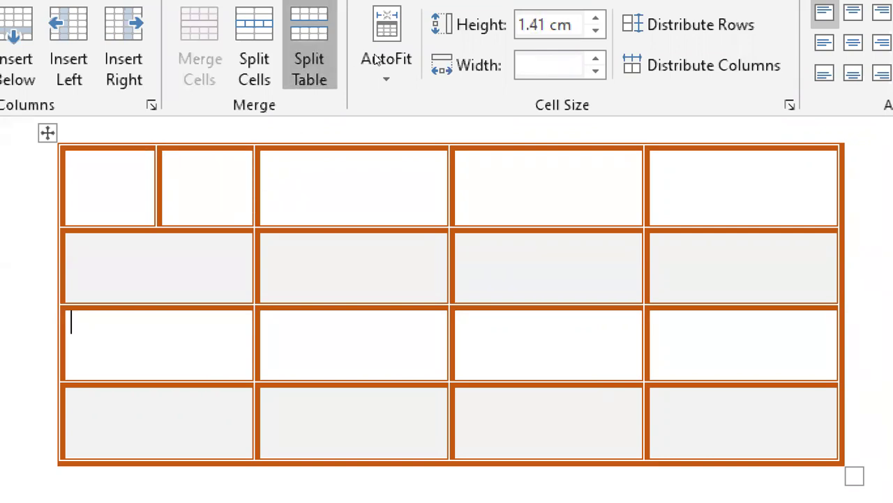
{"action": "left_click", "coordinate": [309, 60]}
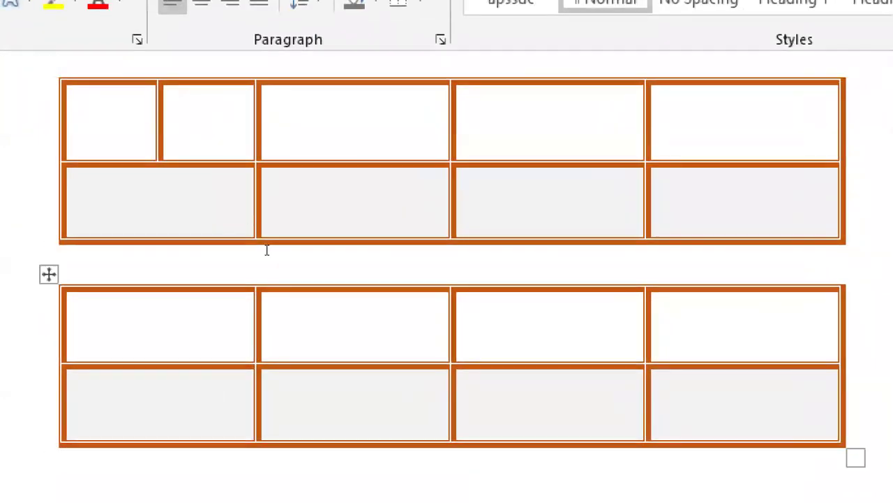
{"action": "key", "text": "shift+Down"}
{"action": "key", "text": "shift+Down"}
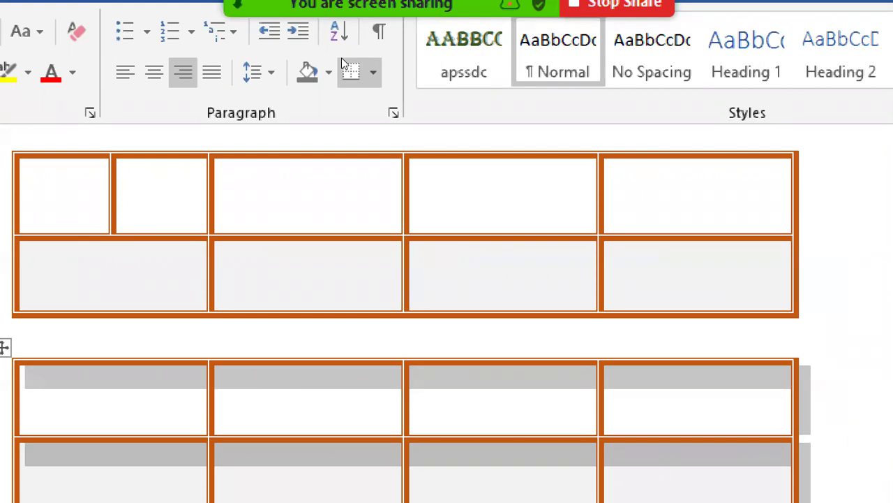
{"action": "key", "text": "Up"}
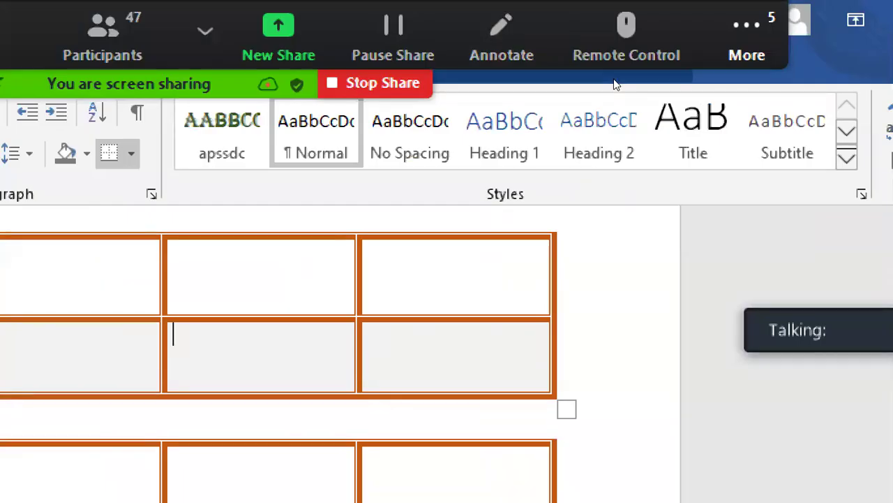
- Hide the floating meeting controls of the screen-sharing session
{"action": "left_click", "coordinate": [746, 55]}
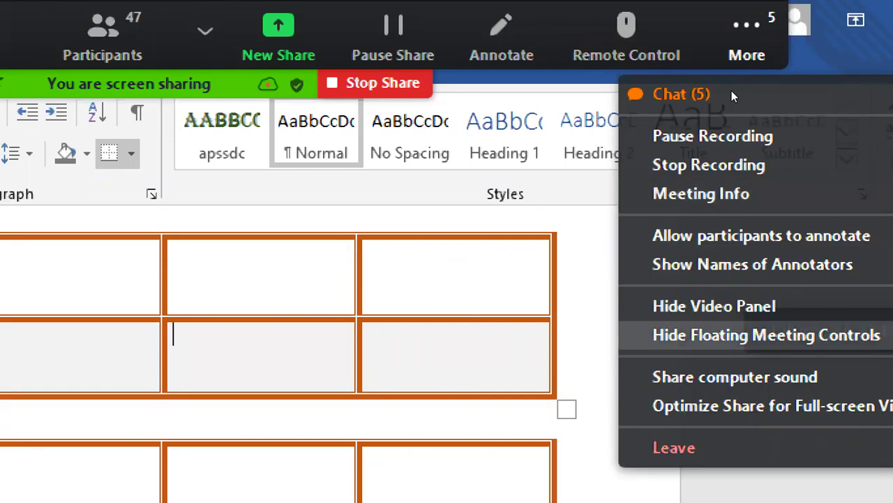
{"action": "left_click", "coordinate": [766, 335]}
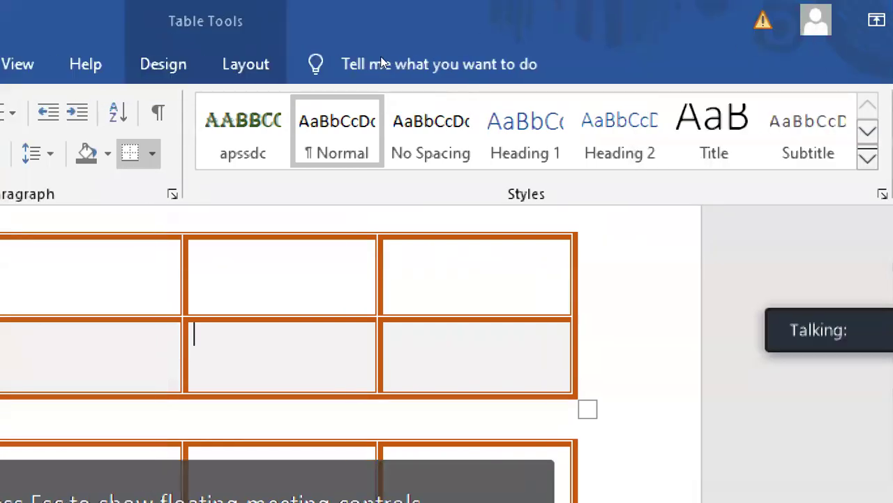
- Undo the table split to rejoin the two tables
{"action": "left_click", "coordinate": [251, 63]}
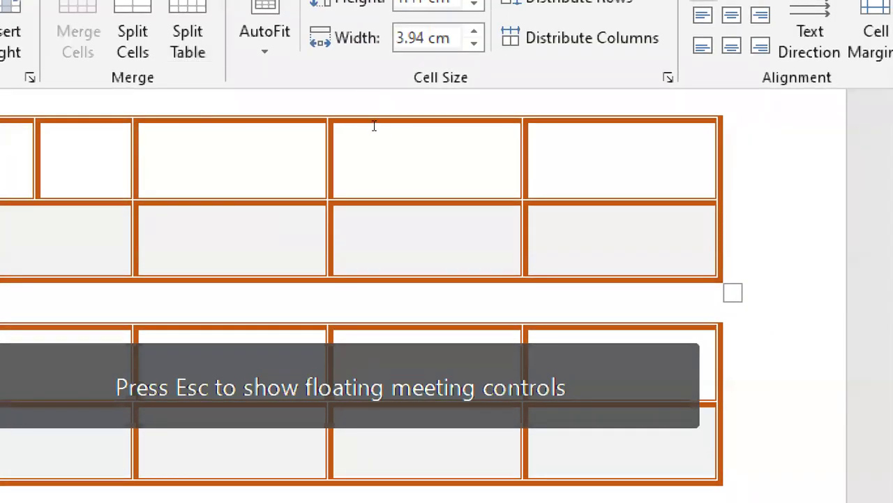
{"action": "key", "text": "ctrl+z"}
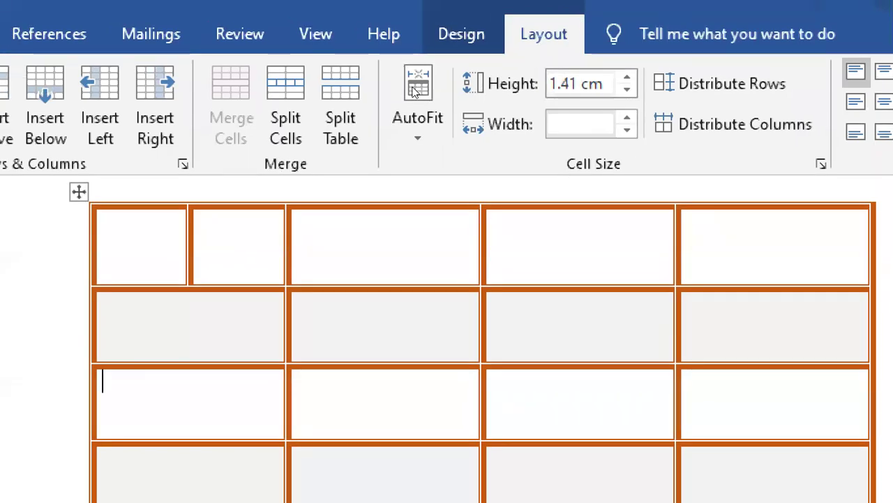
- Enter "APSSDC ONLINE CLASSES" in the first cell of the top row and AutoFit the table to its contents
{"action": "key", "text": "Up"}
{"action": "key", "text": "Up"}
{"action": "type", "text": "APSSDC ONLINE CLASSES"}
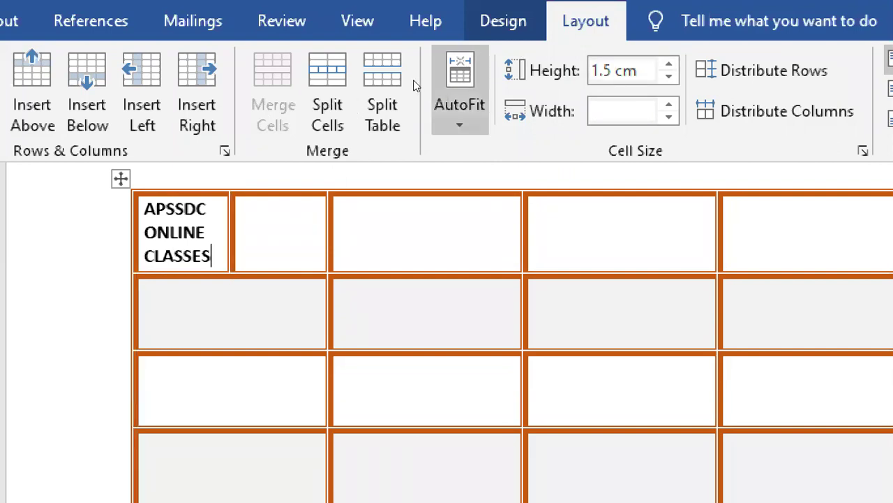
{"action": "left_click", "coordinate": [435, 96]}
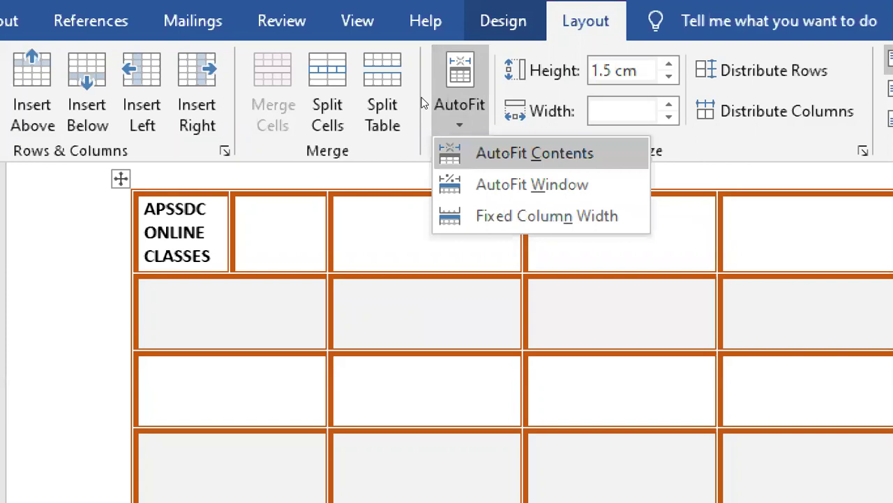
{"action": "key", "text": "Return"}
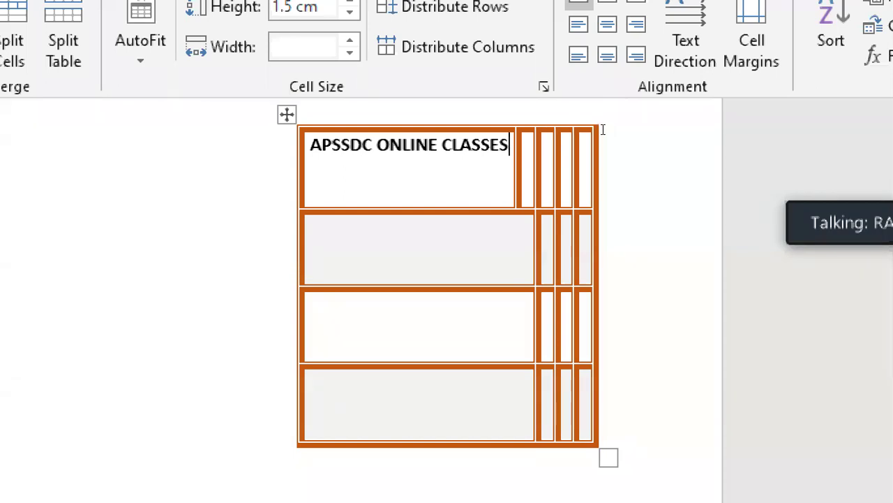
- Enter "ONLINE CLASSES" in the second cell of the top row and AutoFit the table to the window
{"action": "left_click", "coordinate": [601, 133]}
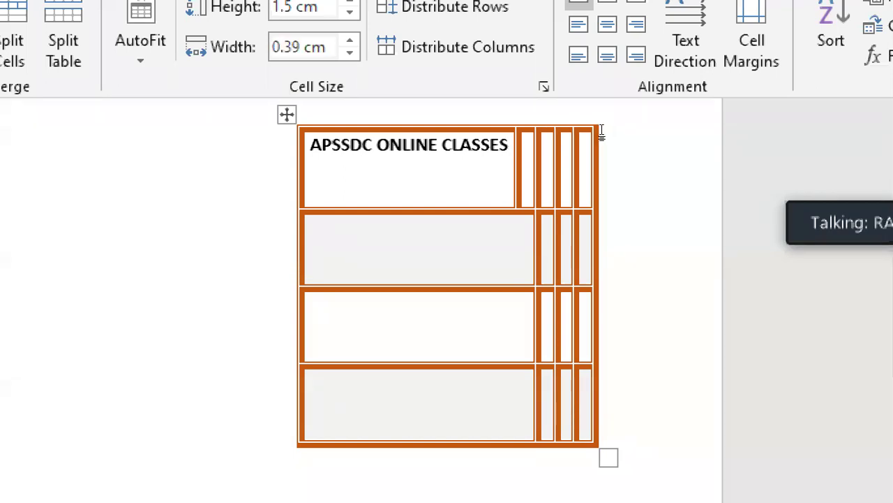
{"action": "type", "text": "ON"}
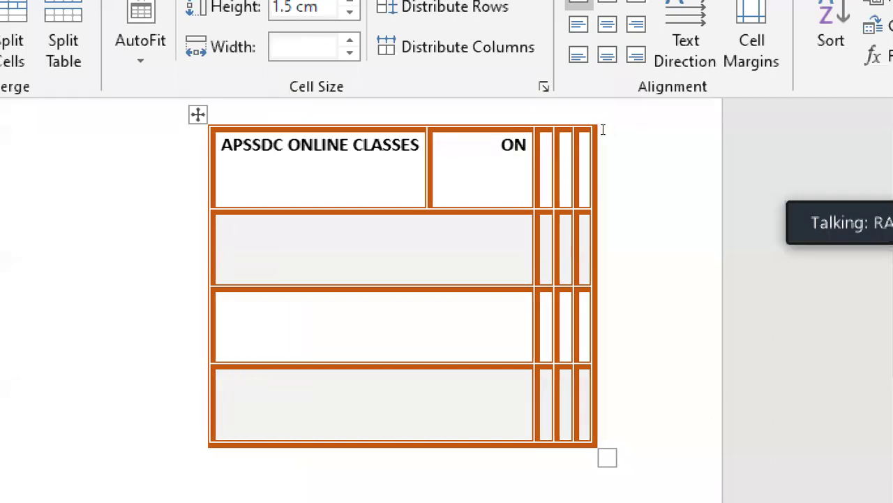
{"action": "type", "text": "LINE CLASSES"}
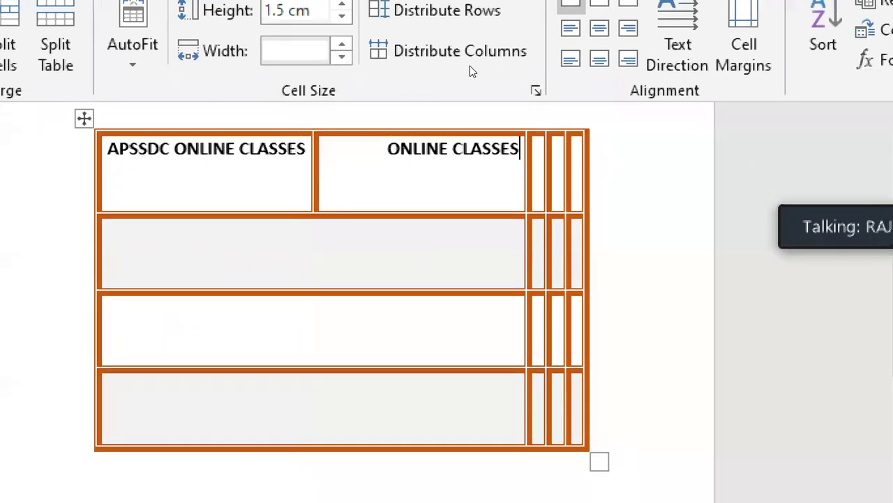
{"action": "left_click", "coordinate": [132, 55]}
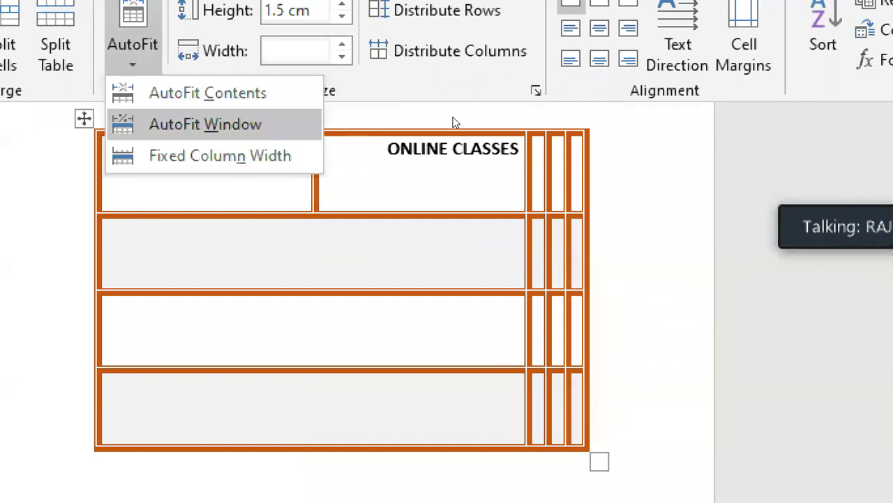
{"action": "left_click", "coordinate": [205, 124]}
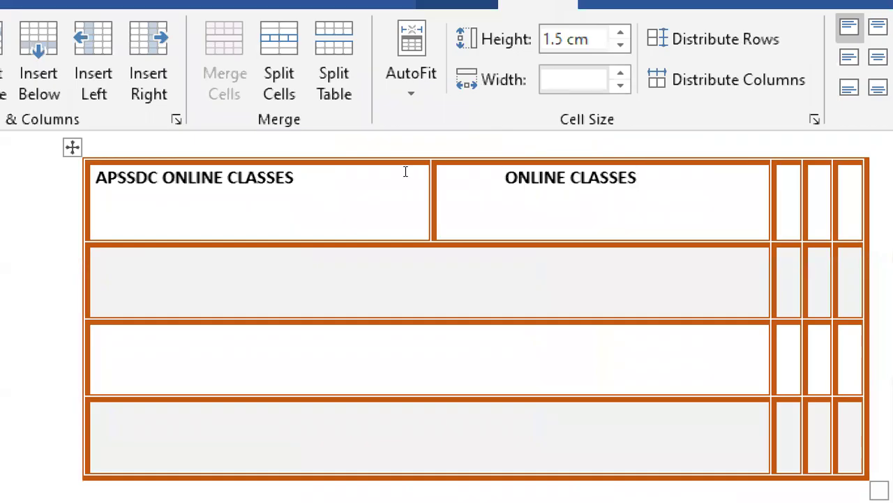
- Switch the table to fixed column width and narrow the first cell of the top row to about half
{"action": "left_click", "coordinate": [410, 81]}
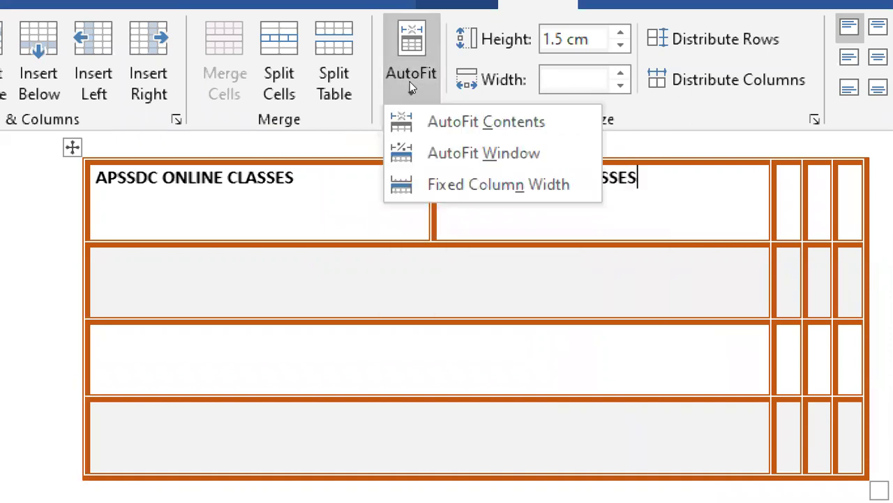
{"action": "left_click", "coordinate": [446, 127]}
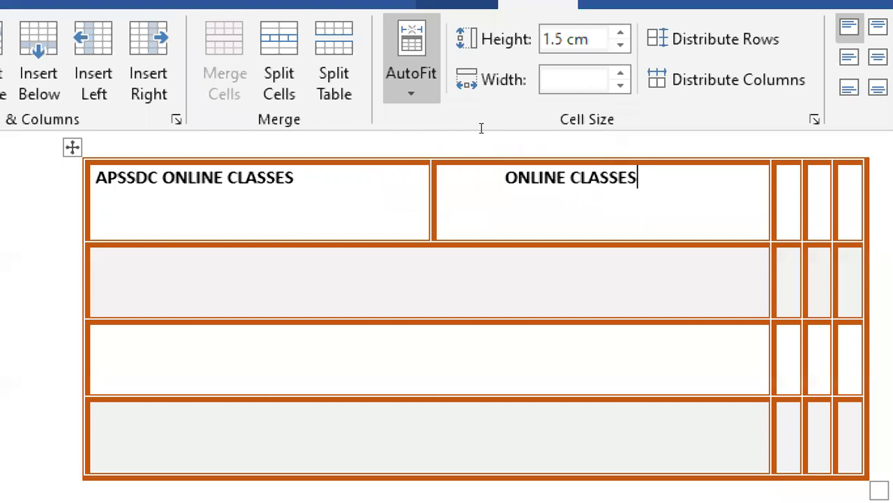
{"action": "left_click_drag", "start_coordinate": [419, 121], "coordinate": [333, 135]}
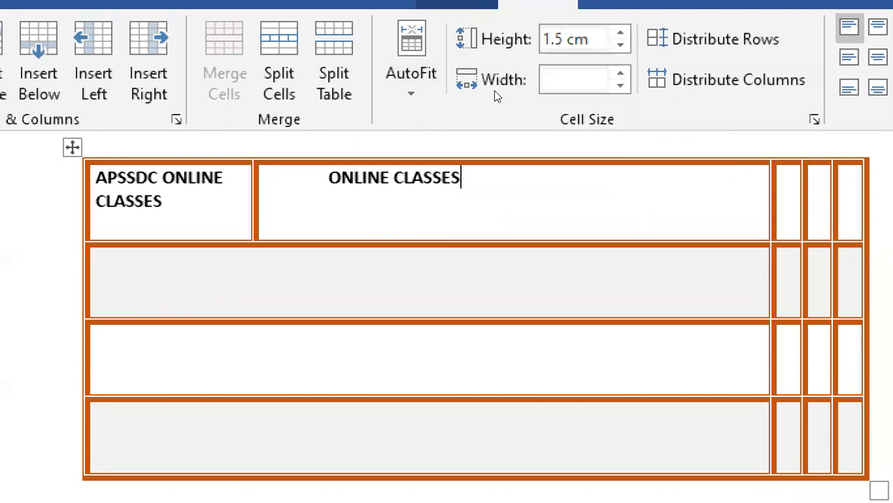
- Set the top row's height to 2.5 cm and the width of its third cell to 2.1 cm
{"action": "scroll", "coordinate": [513, 61], "scroll_direction": "up", "scroll_amount": 4}
{"action": "key", "text": "Up"}
{"action": "key", "text": "Up"}
{"action": "key", "text": "Up"}
{"action": "key", "text": "Up"}
{"action": "key", "text": "Up"}
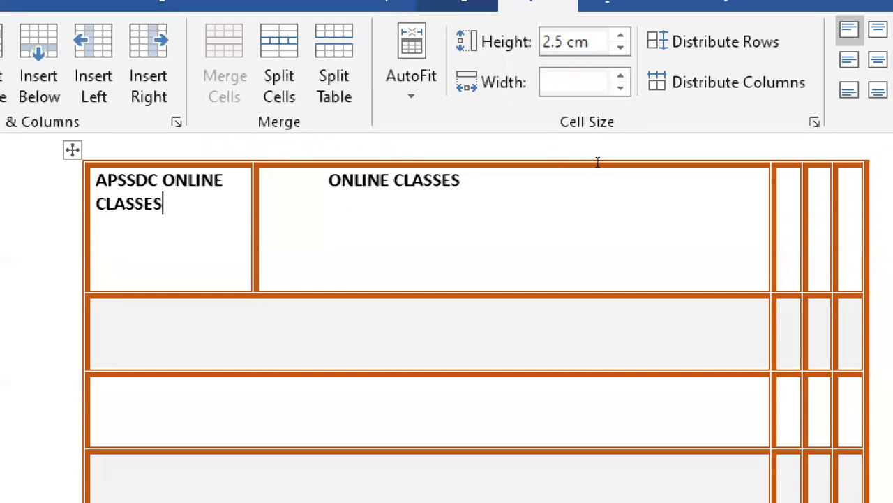
{"action": "key", "text": "Tab"}
{"action": "key", "text": "Tab"}
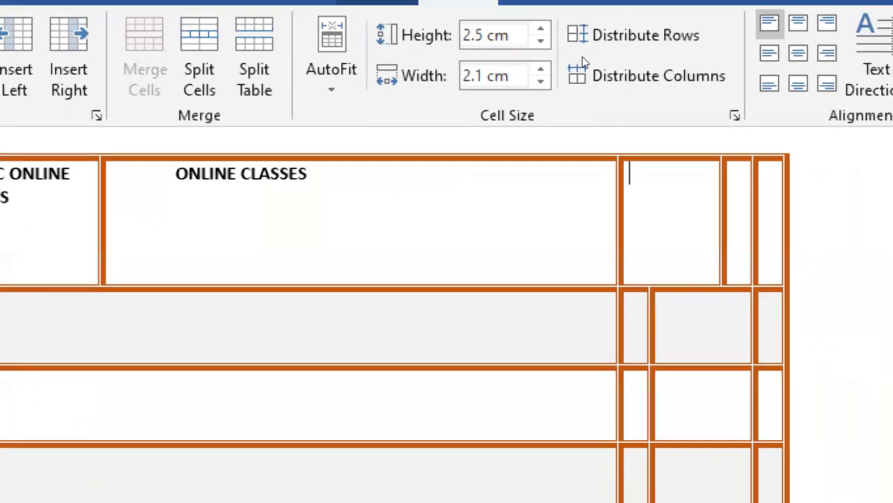
- Distribute the table's rows and columns evenly
{"action": "left_click", "coordinate": [582, 57]}
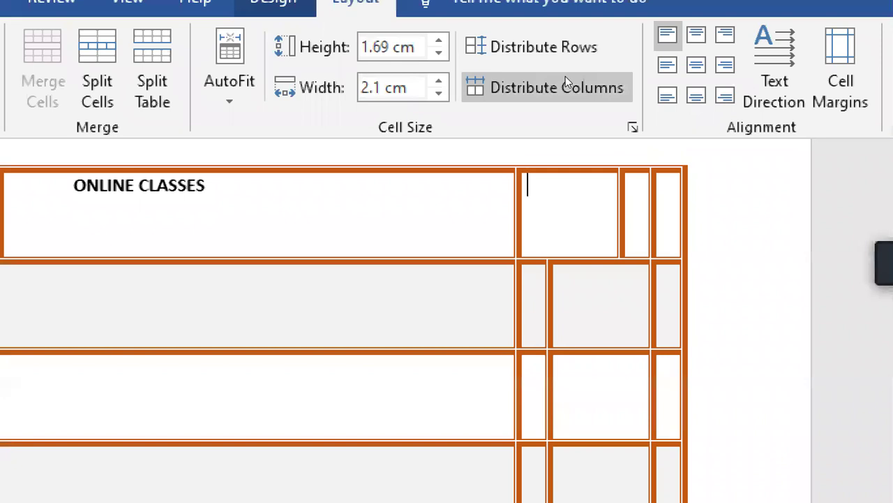
{"action": "left_click", "coordinate": [566, 82]}
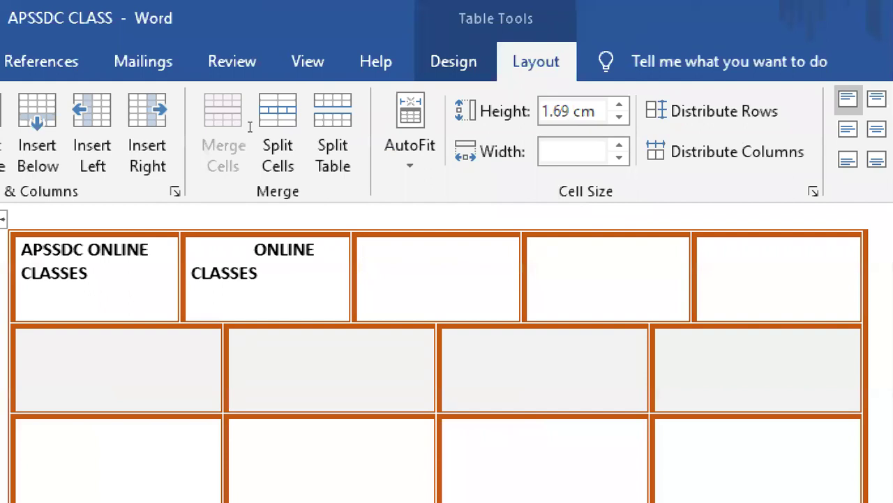
- Delete the words "ONLINE CLASSES" from the first cell of the top row
{"action": "key", "text": "ctrl+shift+Right"}
{"action": "key", "text": "ctrl+shift+Right"}
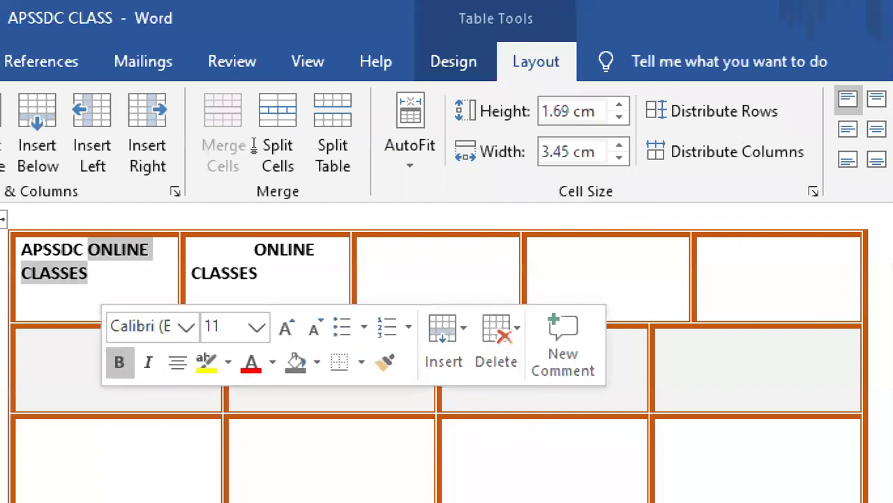
{"action": "key", "text": "BackSpace"}
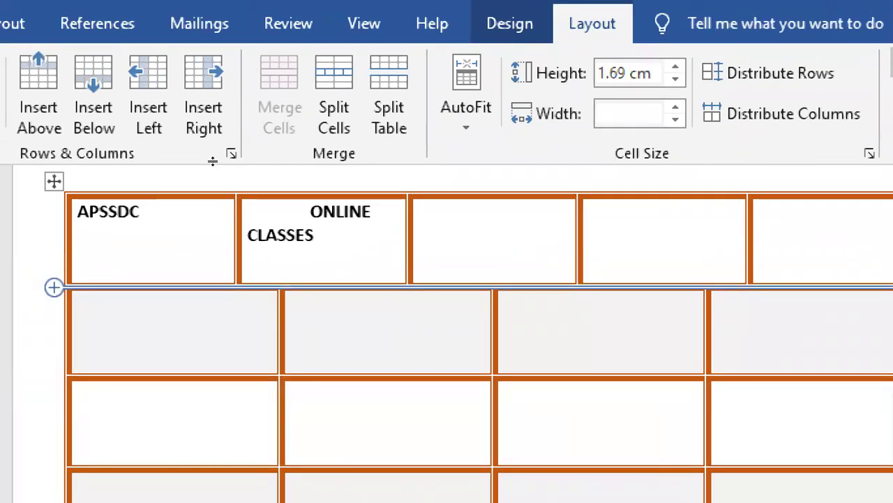
- Increase the top row's height to about 3.34 cm and widen its first cell by moving their borders
{"action": "left_click_drag", "start_coordinate": [212, 162], "coordinate": [215, 187]}
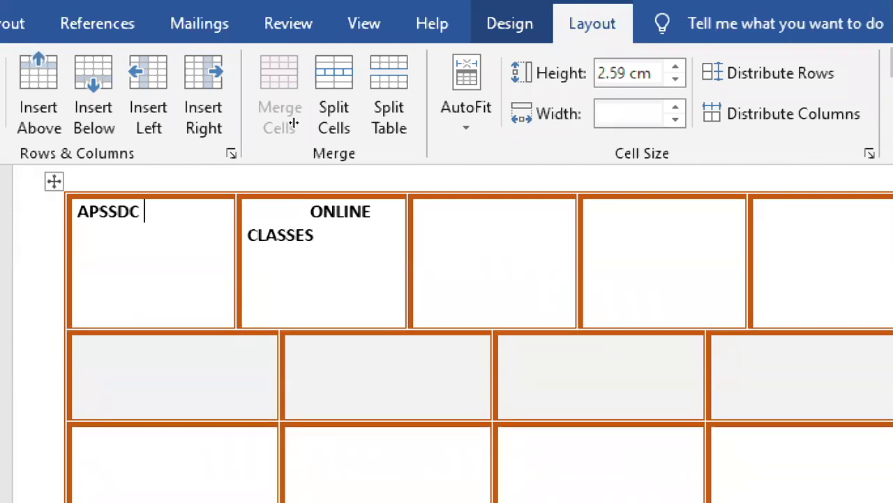
{"action": "left_click_drag", "start_coordinate": [294, 123], "coordinate": [305, 127]}
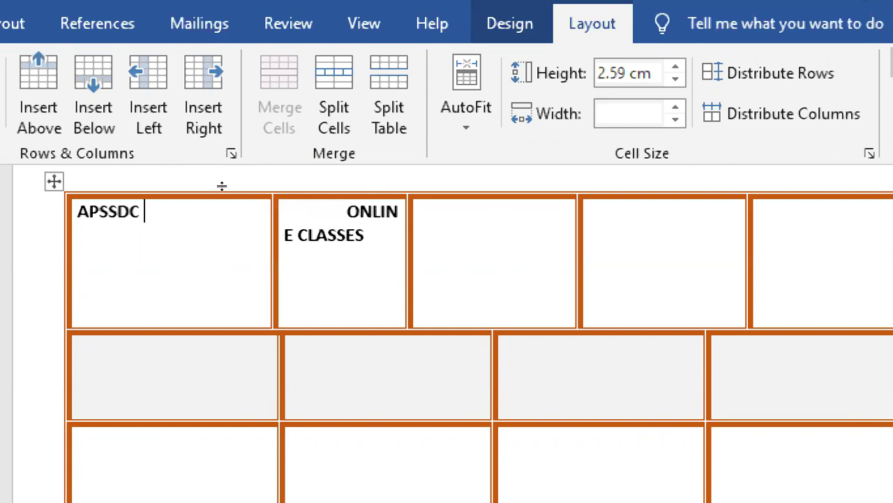
{"action": "left_click_drag", "start_coordinate": [222, 186], "coordinate": [219, 207]}
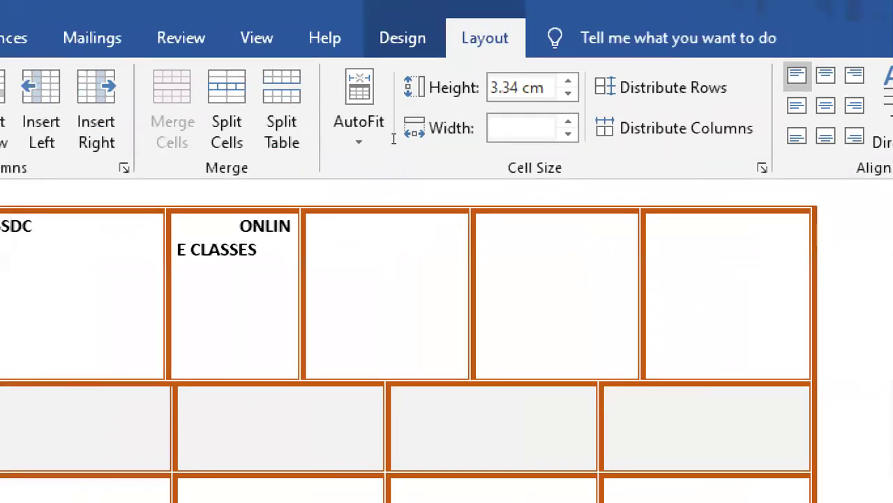
- Enter "APSSDC" in the third cell of the top row and widen that cell to about 4.28 cm
{"action": "type", "text": "APSSDX"}
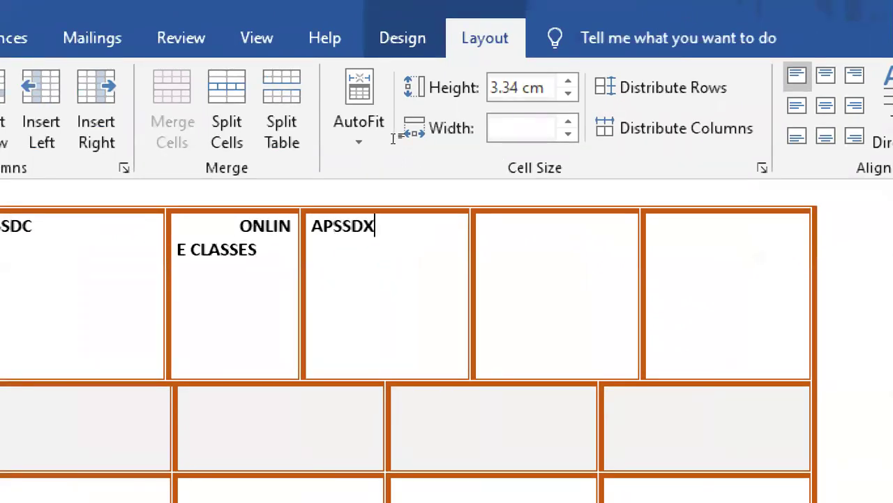
{"action": "key", "text": "BackSpace"}
{"action": "type", "text": "C"}
{"action": "left_click_drag", "start_coordinate": [475, 130], "coordinate": [488, 133]}
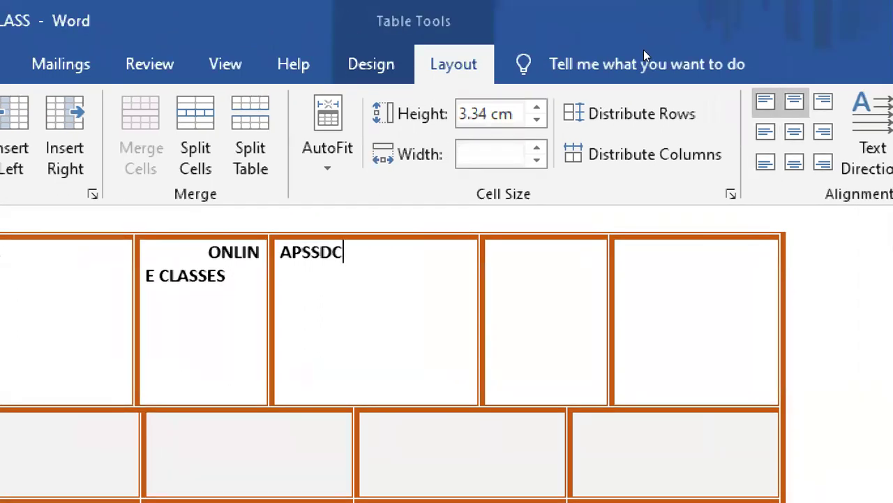
- Try the remaining top, middle and bottom alignments on "APSSDC" in the top row's third cell, ending with it centred both ways
{"action": "left_click", "coordinate": [794, 102]}
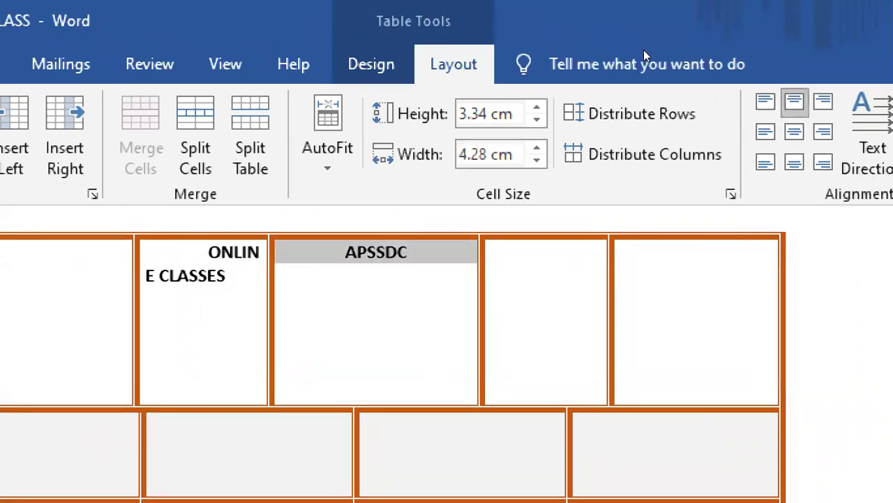
{"action": "key", "text": "ctrl+r"}
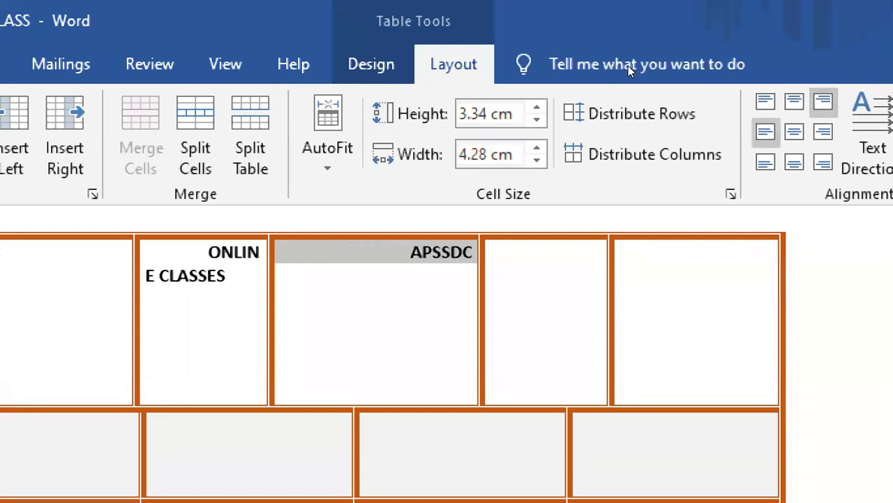
{"action": "left_click", "coordinate": [766, 132]}
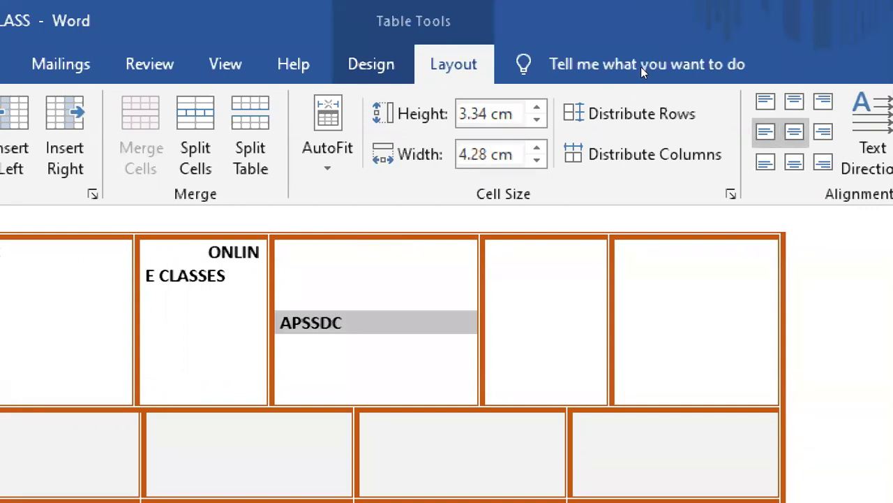
{"action": "key", "text": "ctrl+e"}
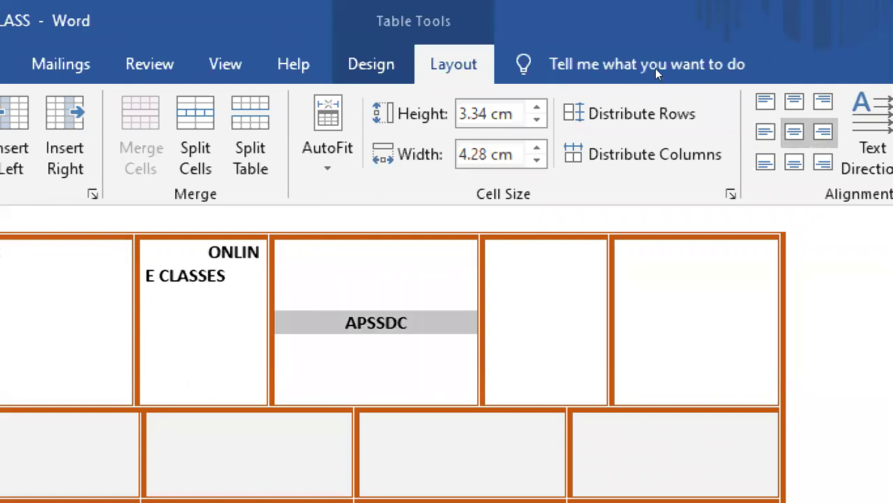
{"action": "key", "text": "ctrl+r"}
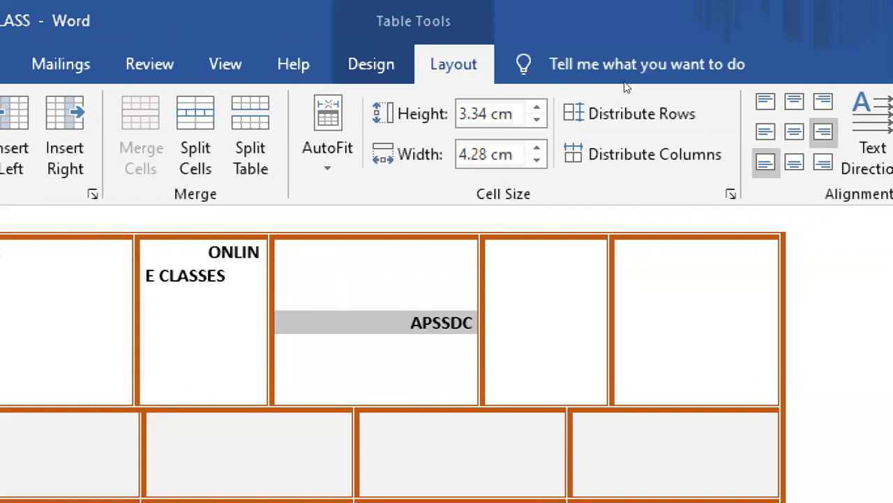
{"action": "left_click", "coordinate": [765, 163]}
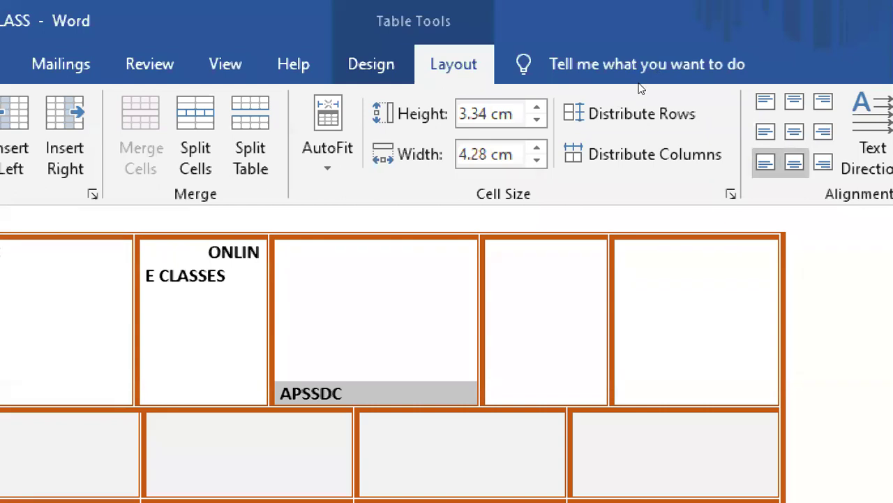
{"action": "key", "text": "ctrl+e"}
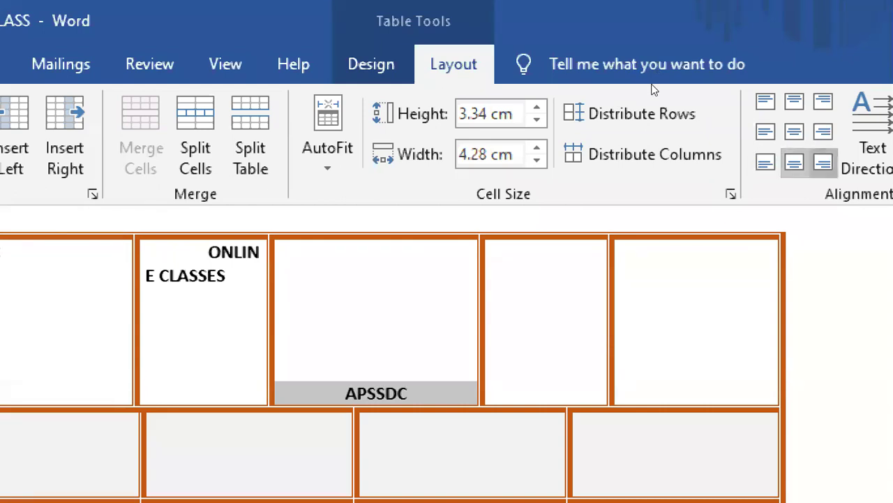
{"action": "key", "text": "ctrl+r"}
{"action": "left_click", "coordinate": [794, 131]}
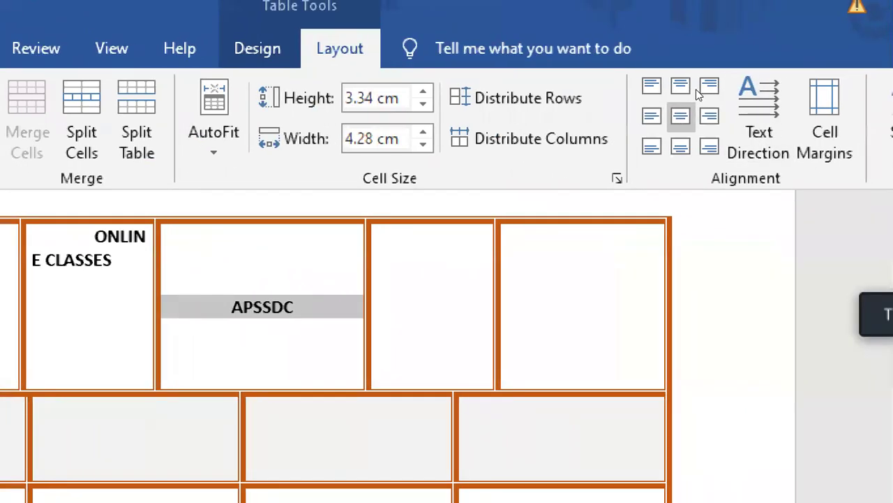
- Cycle the text direction of the centred "APSSDC" through the vertical orientations and back to horizontal
{"action": "left_click", "coordinate": [759, 117]}
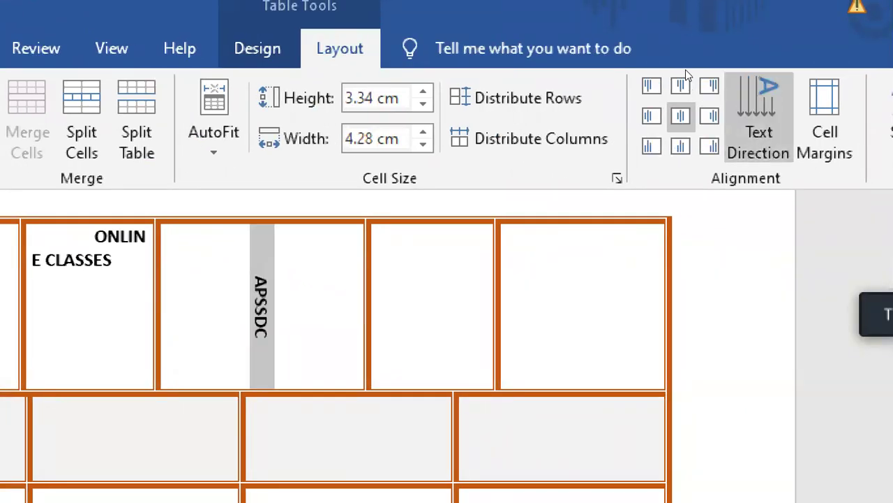
{"action": "left_click", "coordinate": [759, 118]}
{"action": "left_click", "coordinate": [758, 117]}
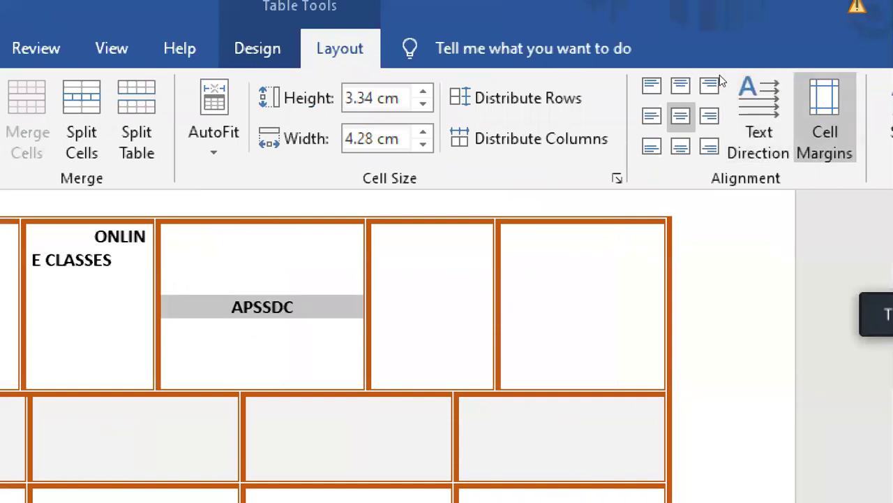
- View the table's default cell margin and spacing options and close them without changes
{"action": "left_click", "coordinate": [824, 118]}
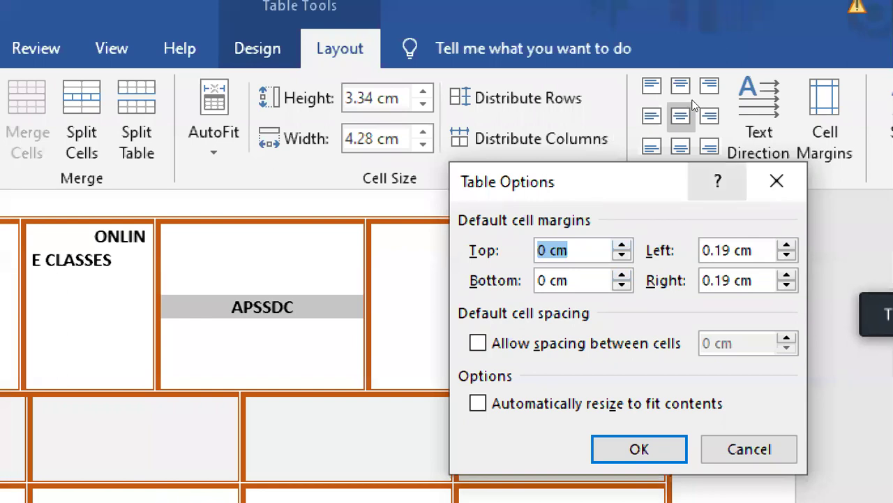
{"action": "key", "text": "Escape"}
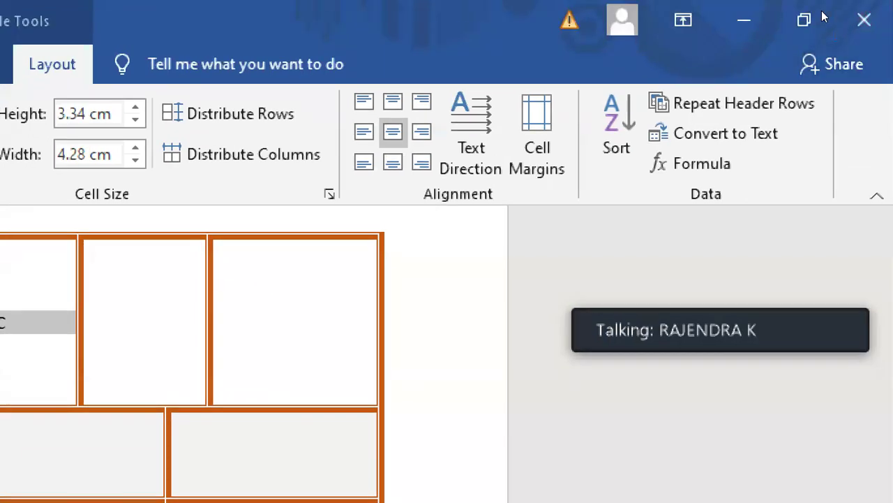
- Minimize the Word window to show the desktop and return to the APSSDC CLASS document
{"action": "left_click", "coordinate": [743, 24]}
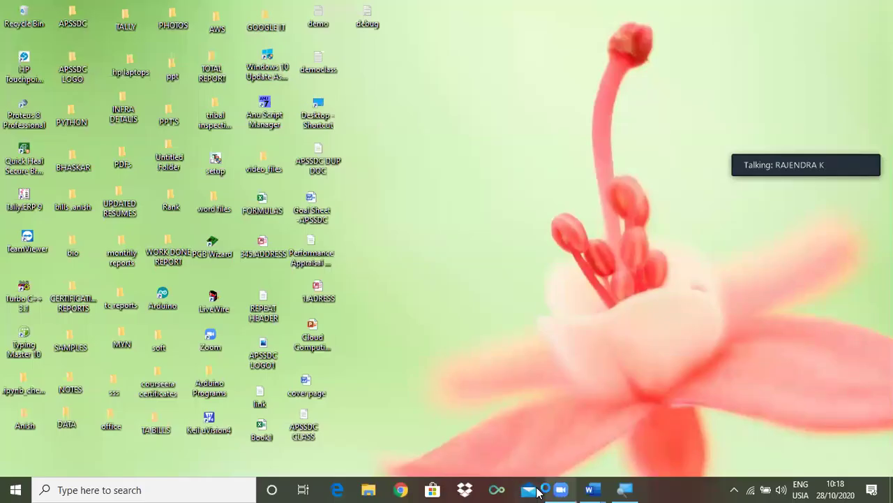
{"action": "mouse_move", "coordinate": [609, 487]}
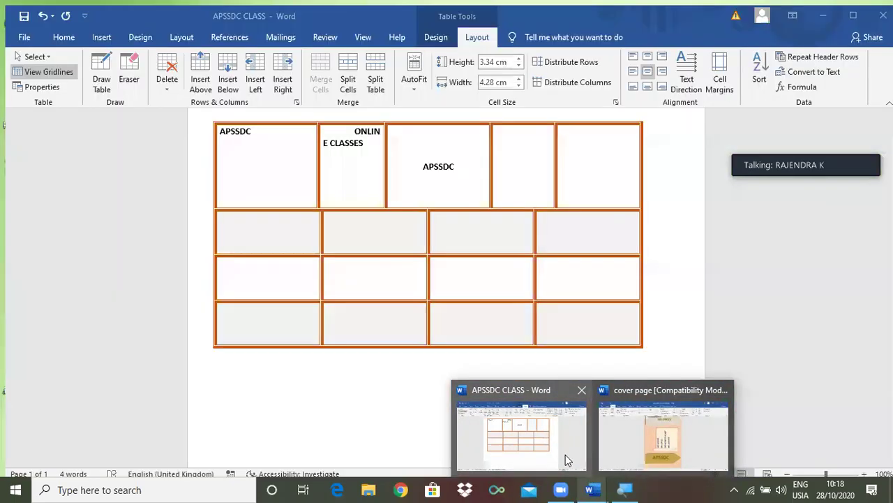
{"action": "left_click", "coordinate": [565, 454]}
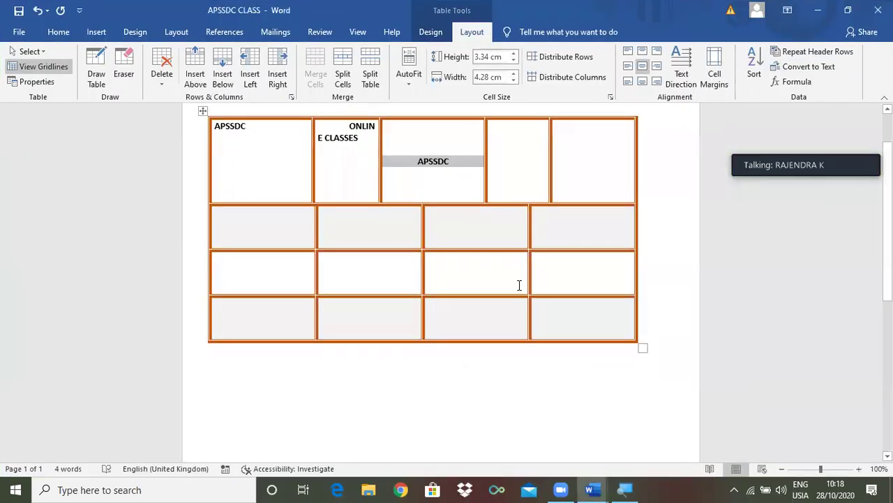